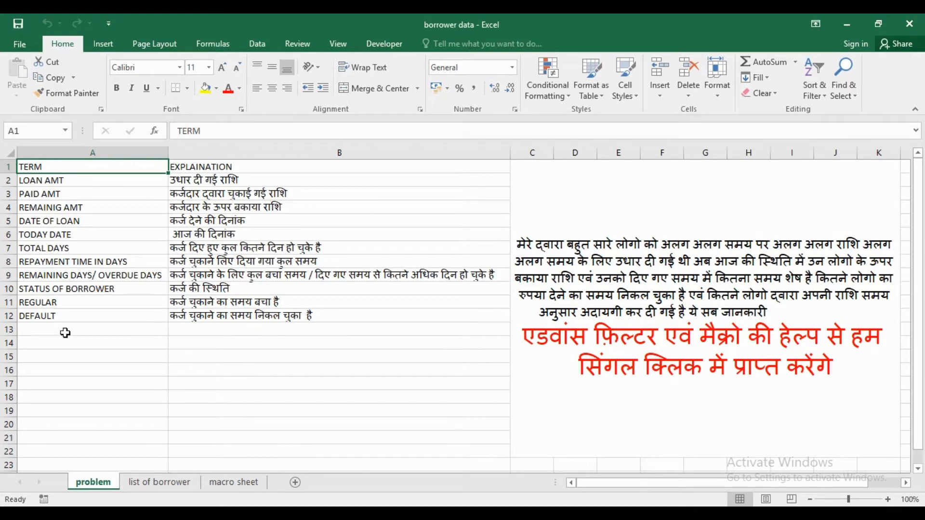
# Examine the term explanations on the problem sheet and the borrower table, including the status formula in M13
pyautogui.click(160, 479)
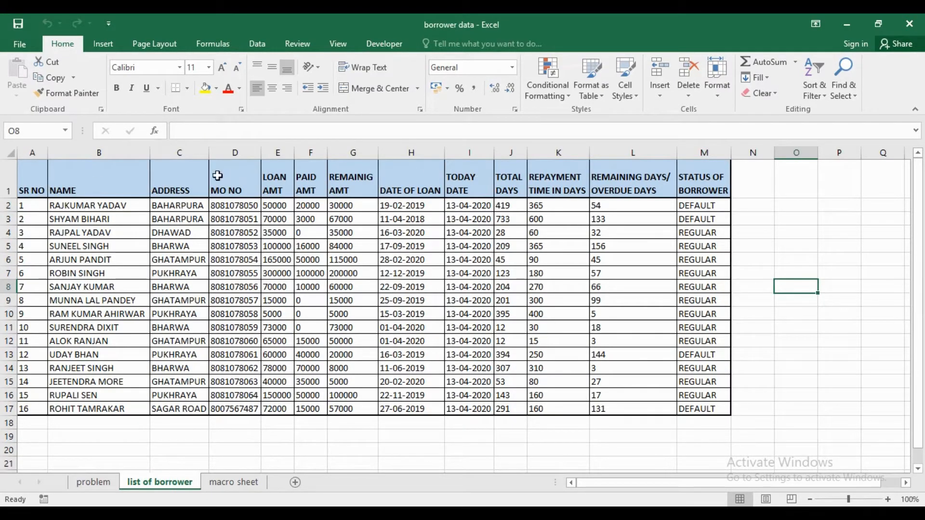
pyautogui.click(101, 486)
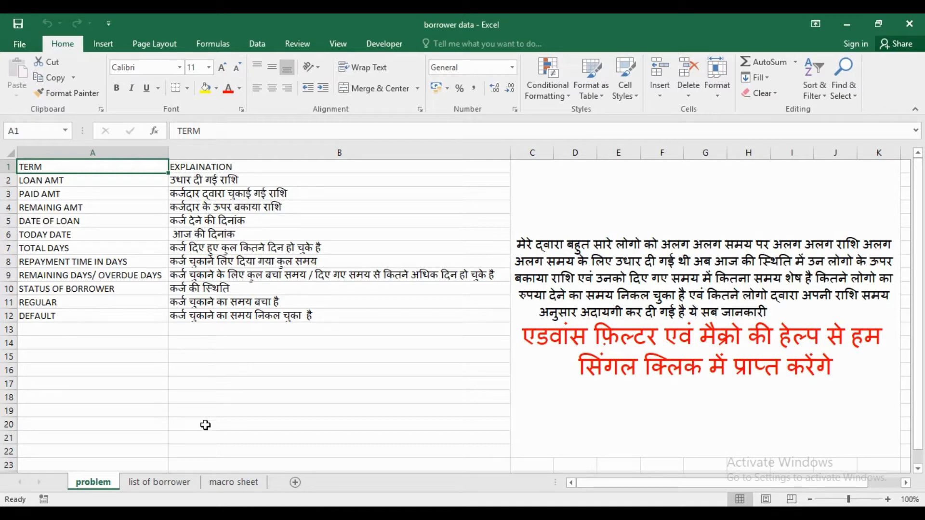
pyautogui.click(171, 483)
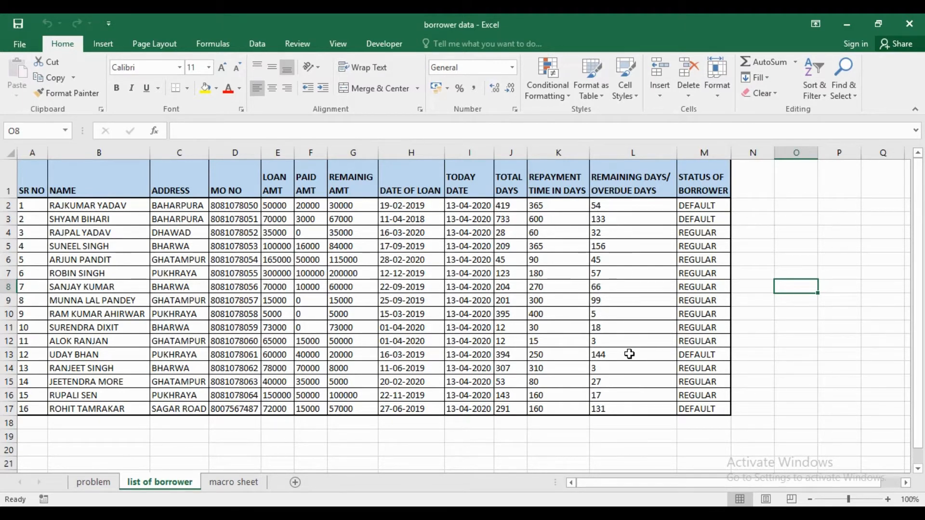
pyautogui.click(707, 354)
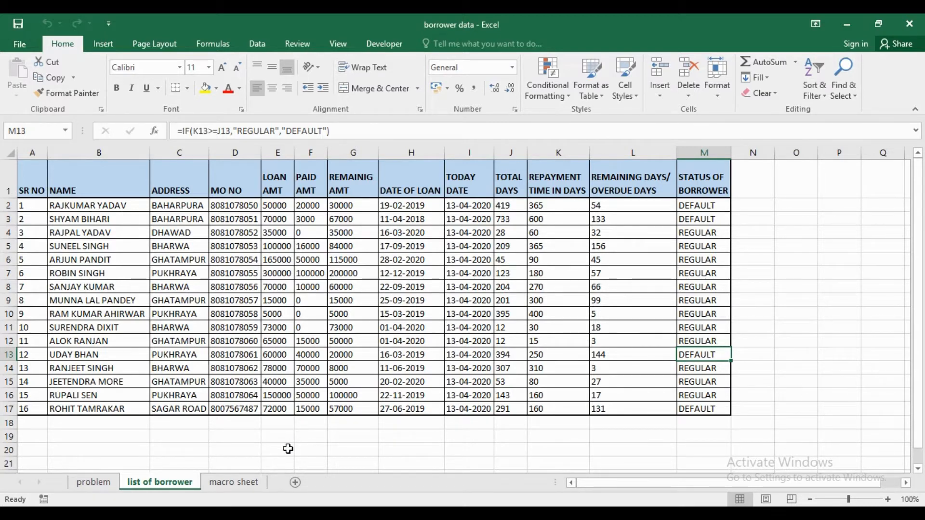
# Run the REGULAR and DEFAULTER macros from the macro sheet, examining the remaining days and status in the regular borrowers' report
pyautogui.click(251, 484)
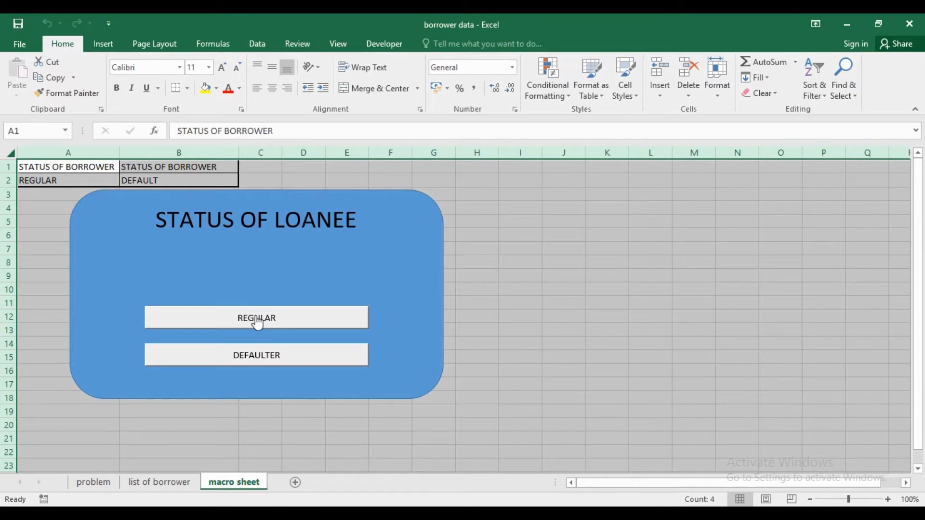
pyautogui.click(272, 320)
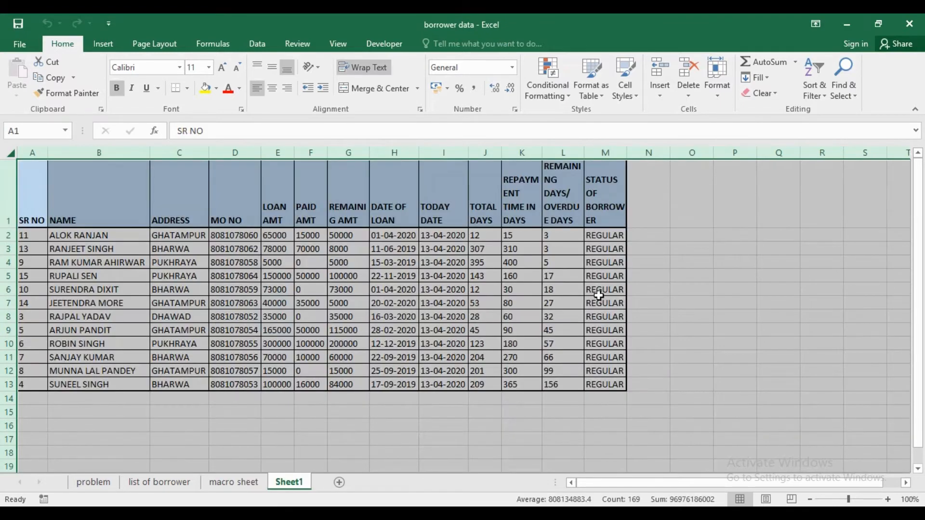
pyautogui.click(598, 294)
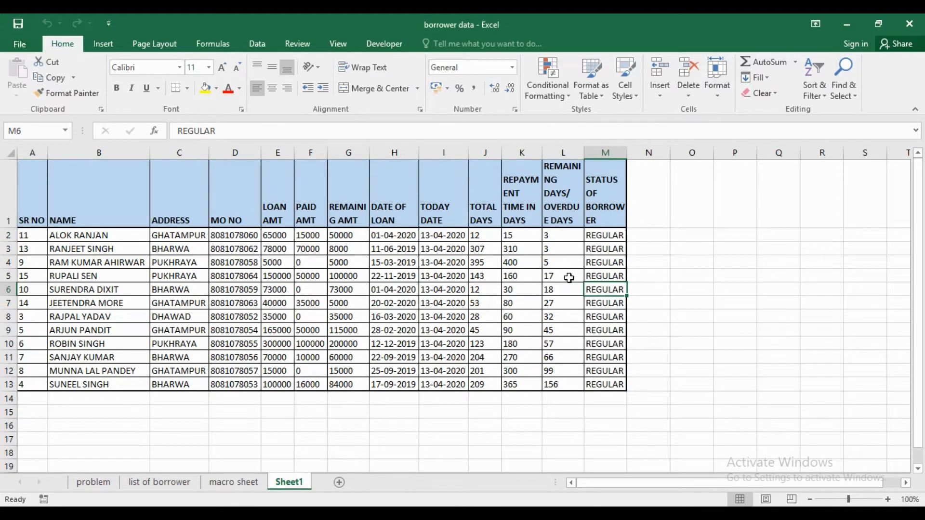
pyautogui.click(559, 234)
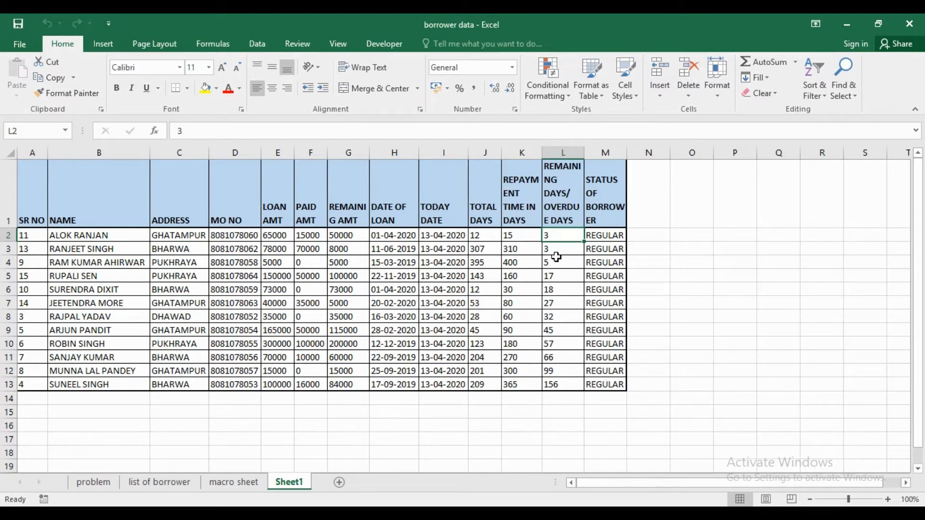
pyautogui.click(234, 482)
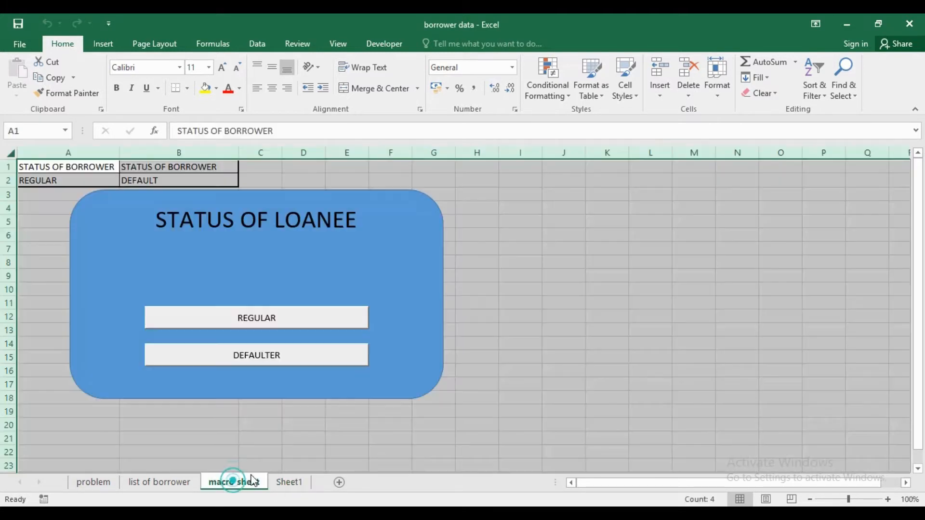
pyautogui.click(245, 360)
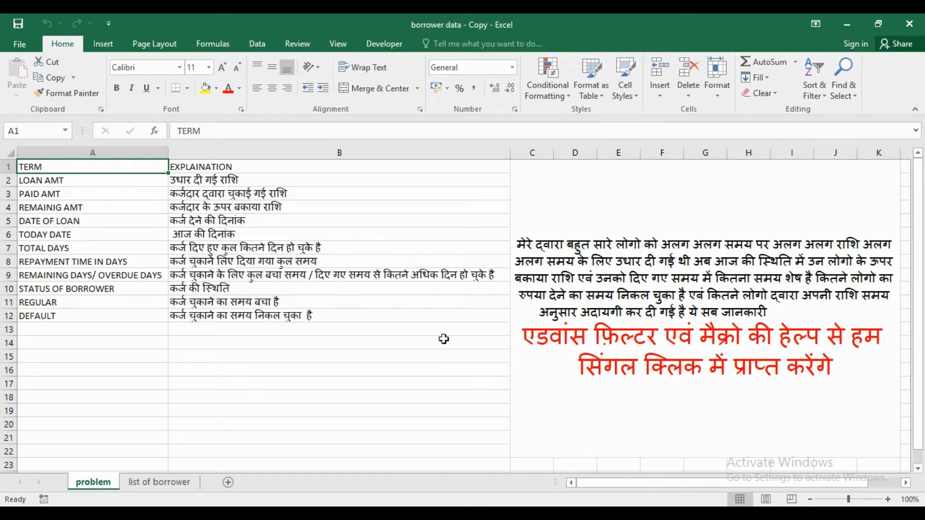
# Sort the whole table on the list of borrower sheet by SR NO in ascending order
pyautogui.click(178, 482)
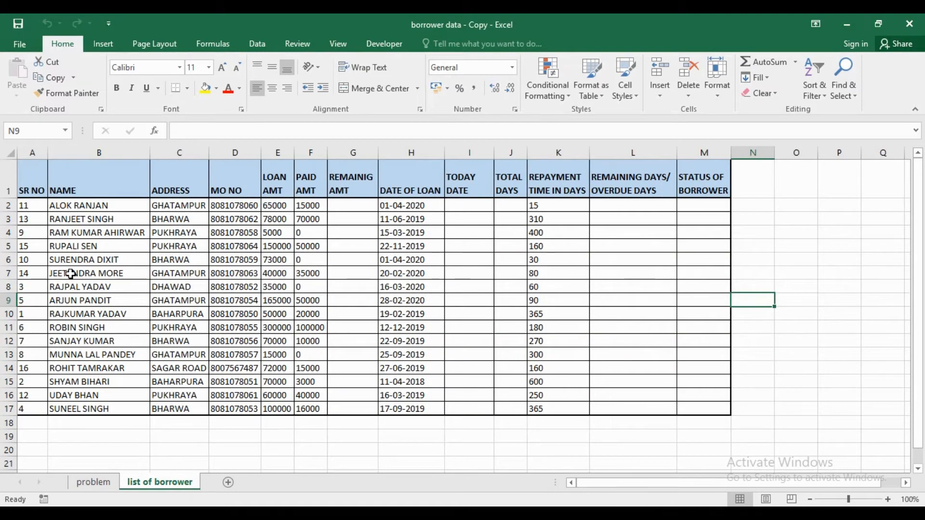
pyautogui.click(572, 482)
pyautogui.click(11, 153)
pyautogui.click(256, 44)
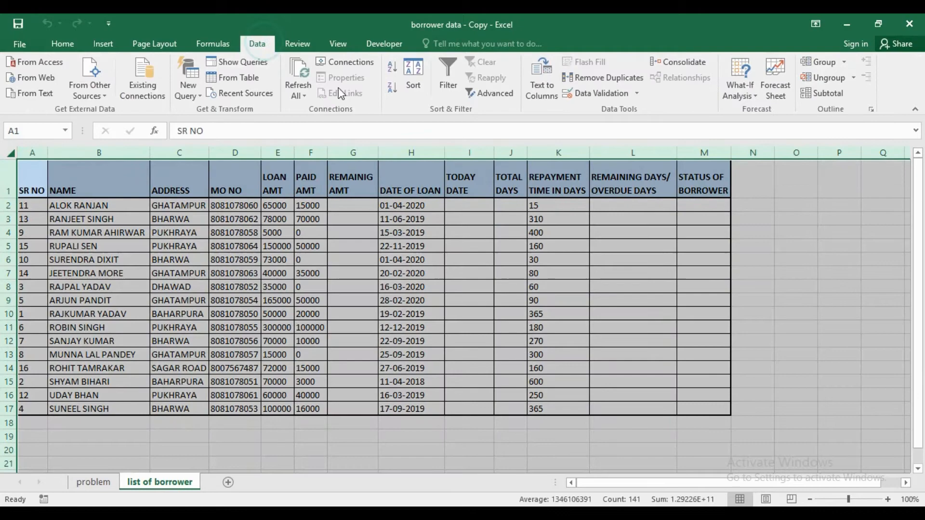
pyautogui.click(413, 79)
pyautogui.click(633, 262)
pyautogui.scroll(2, 612, 299)
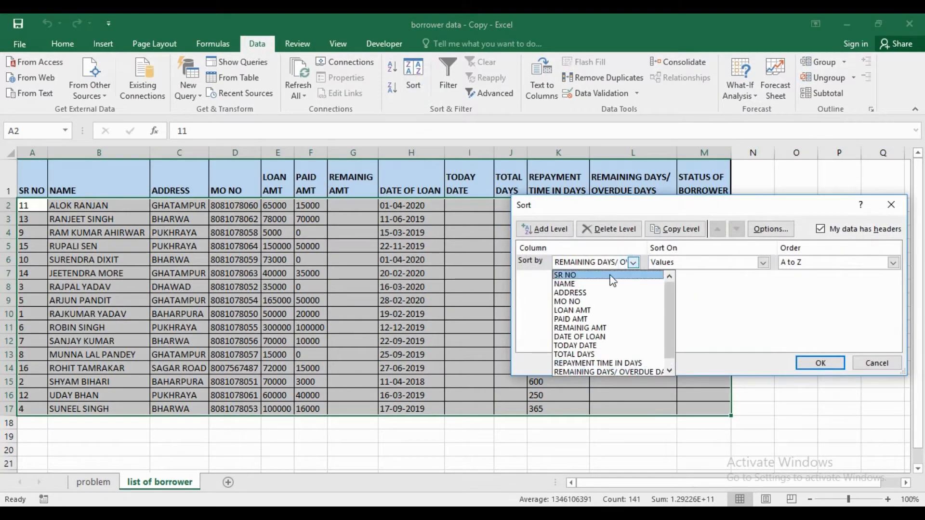
pyautogui.click(604, 274)
pyautogui.click(819, 362)
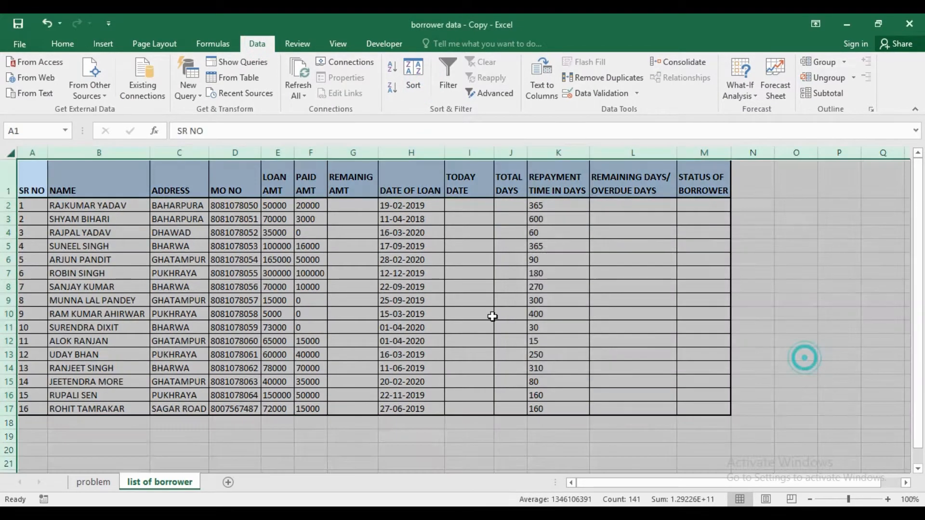
pyautogui.click(470, 234)
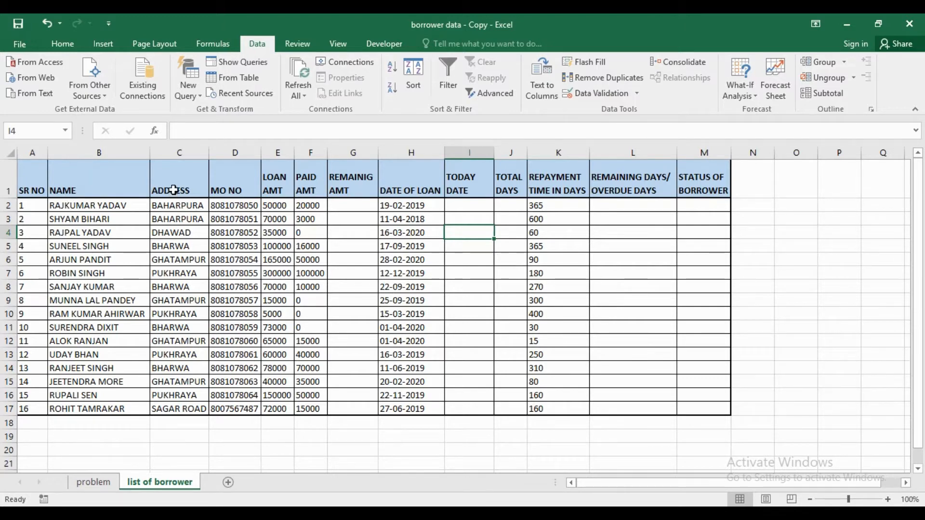
# Calculate the first borrower's remaining amount in G2 as loan amount minus paid amount with =E2-F2
pyautogui.click(277, 188)
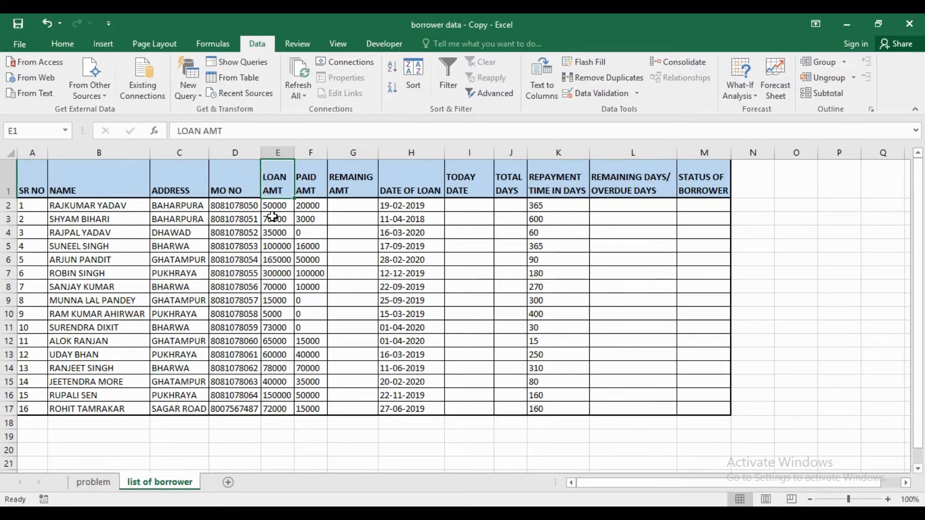
pyautogui.click(308, 185)
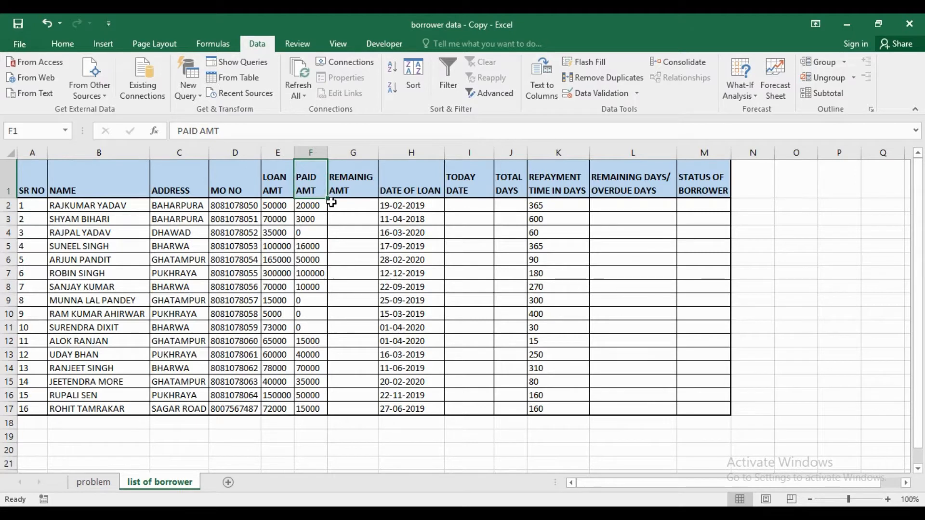
pyautogui.click(346, 190)
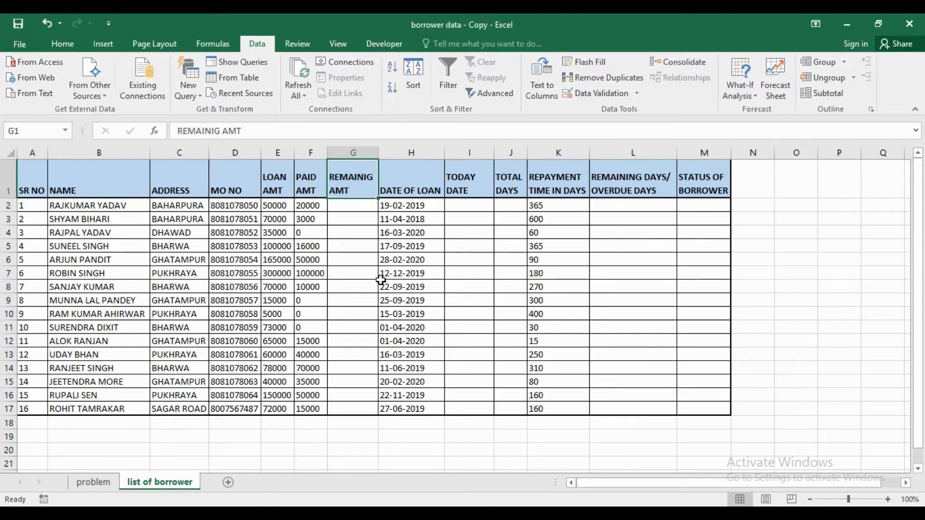
pyautogui.click(353, 206)
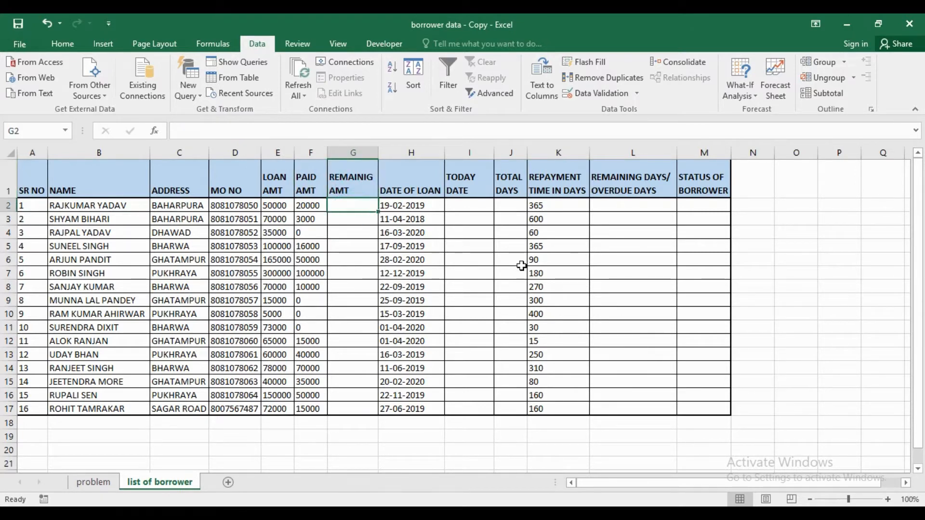
pyautogui.write('=')
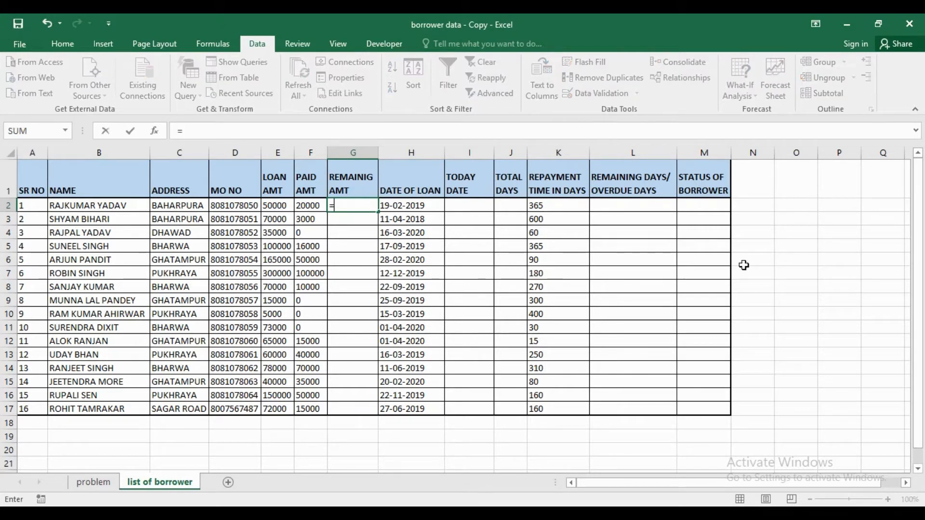
pyautogui.click(279, 206)
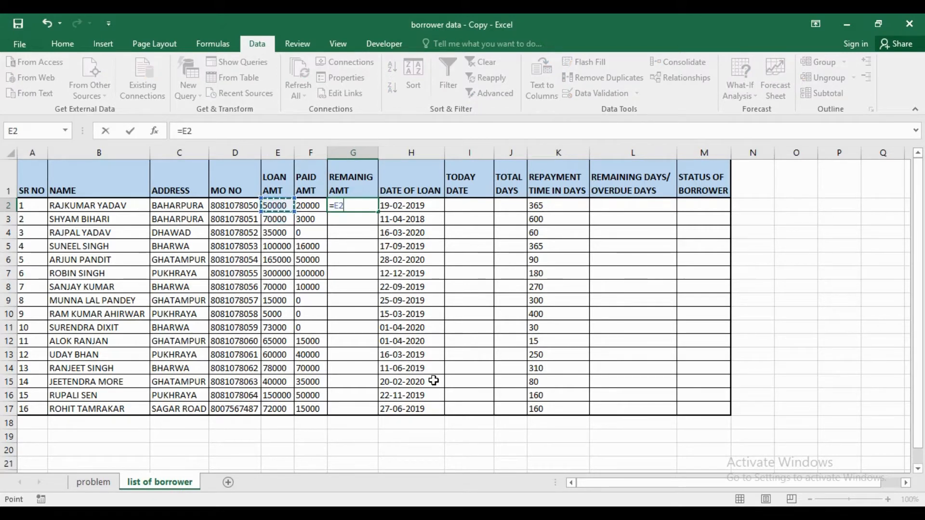
pyautogui.write('-')
pyautogui.click(307, 206)
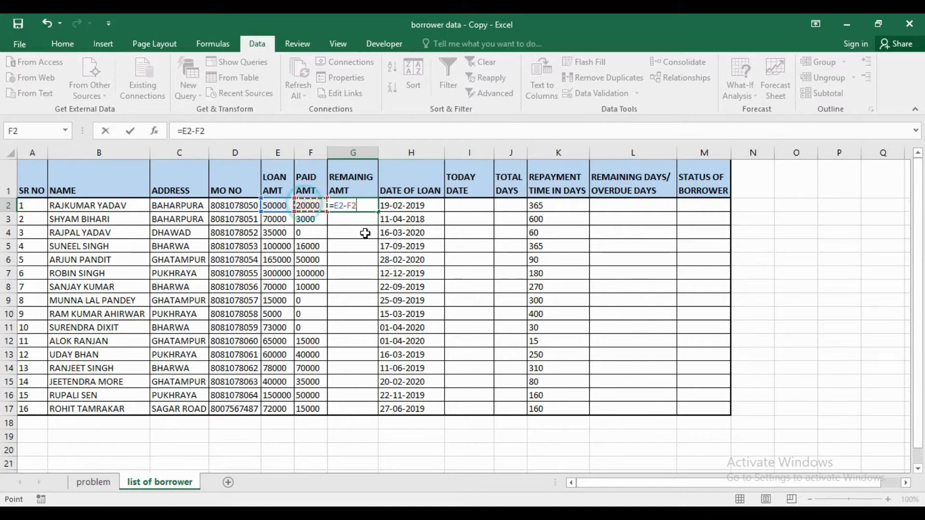
pyautogui.press('Return')
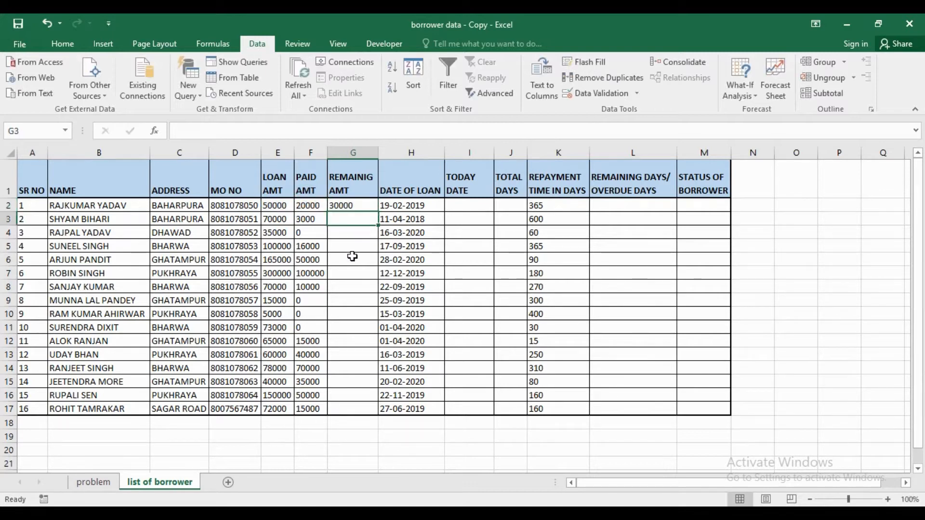
# Fill the remaining amount formula from G2 down to G17 for all borrowers
pyautogui.click(354, 206)
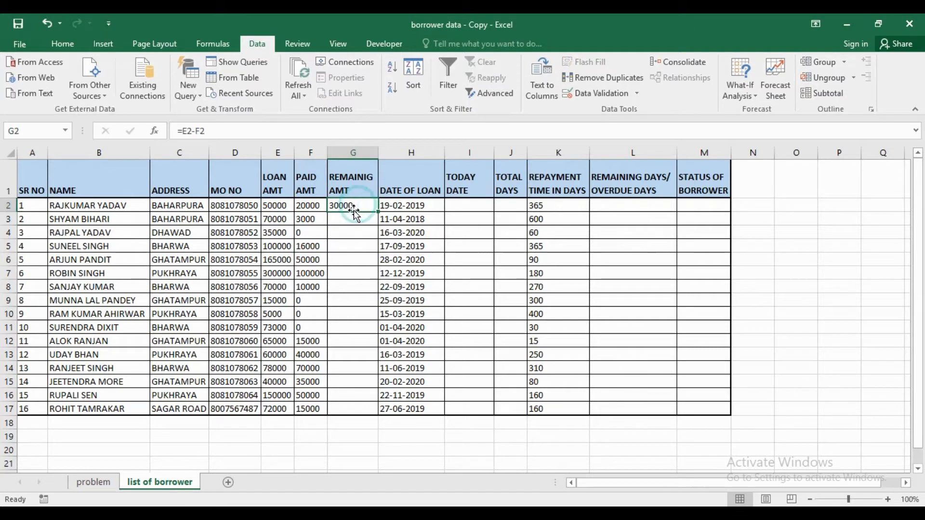
pyautogui.click(379, 211)
pyautogui.doubleClick(378, 211)
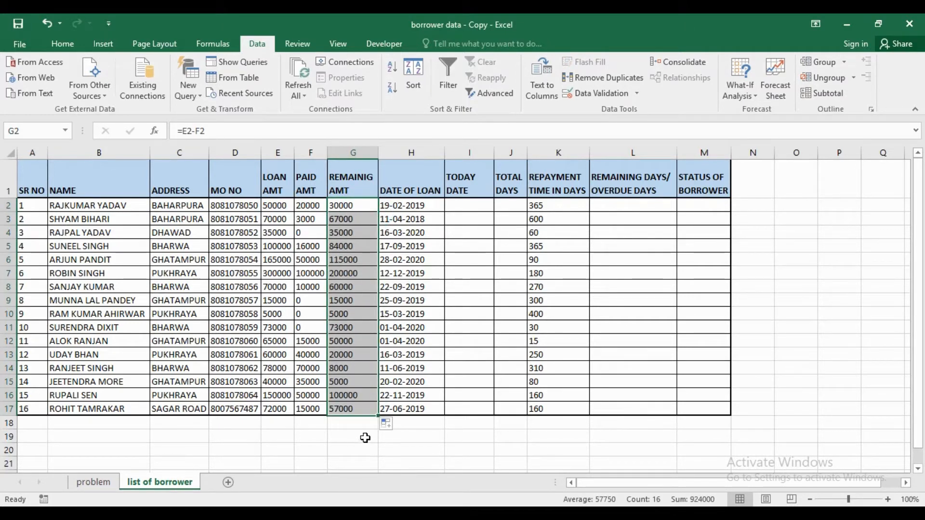
pyautogui.click(354, 428)
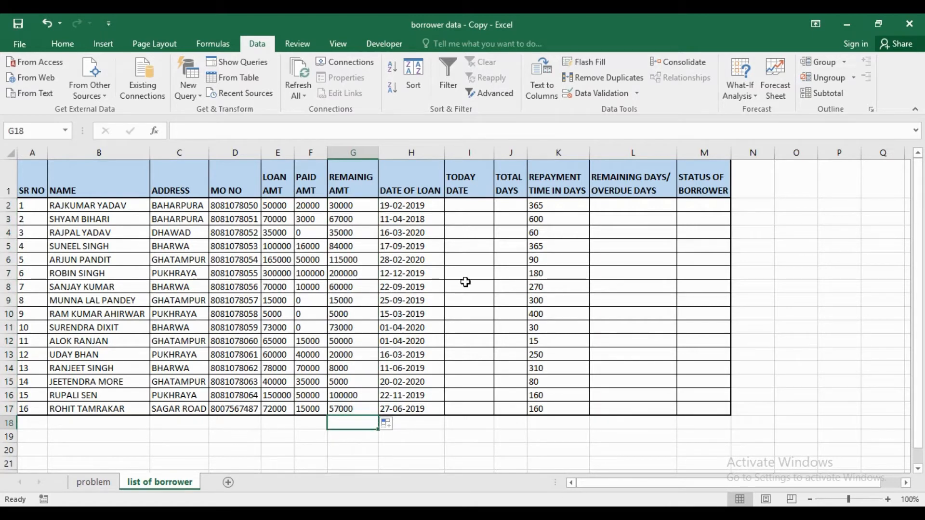
# Enter =TODAY() in I2 and fill it down the TODAY DATE column to row 17
pyautogui.click(470, 206)
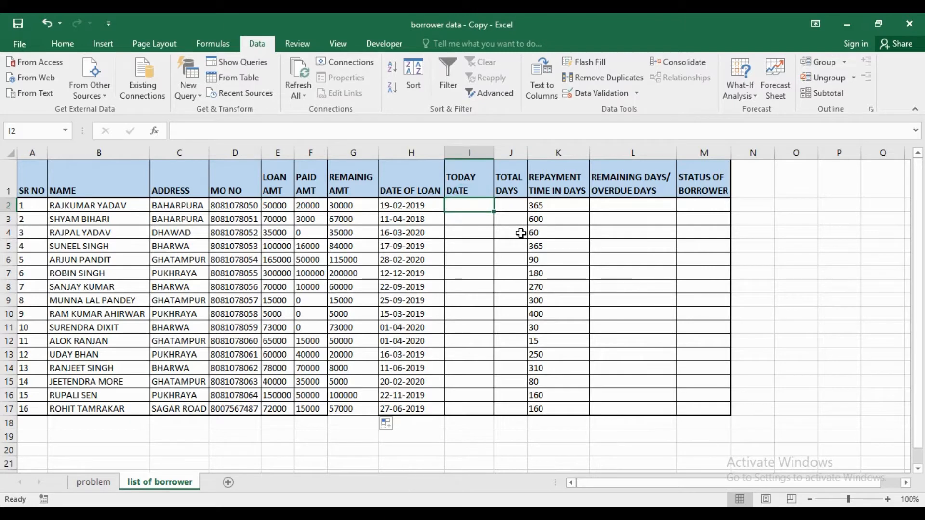
pyautogui.write('=')
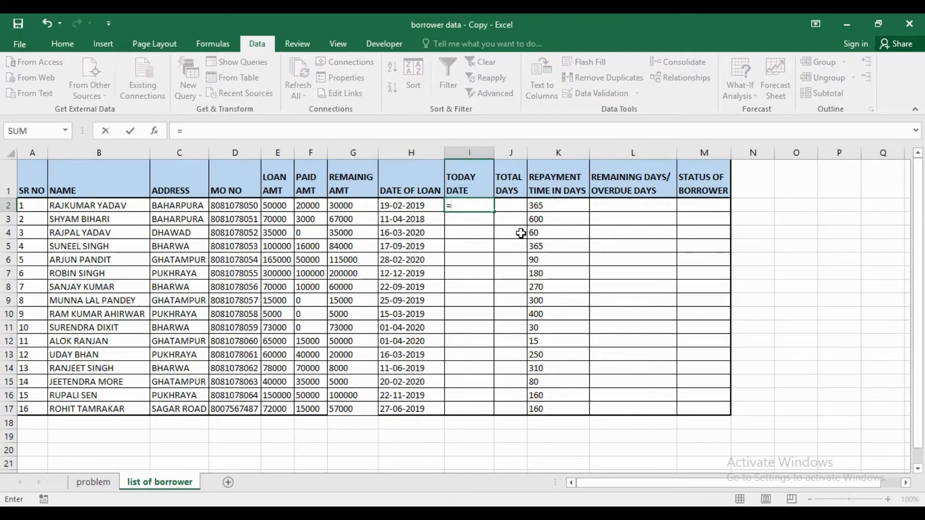
pyautogui.write('to')
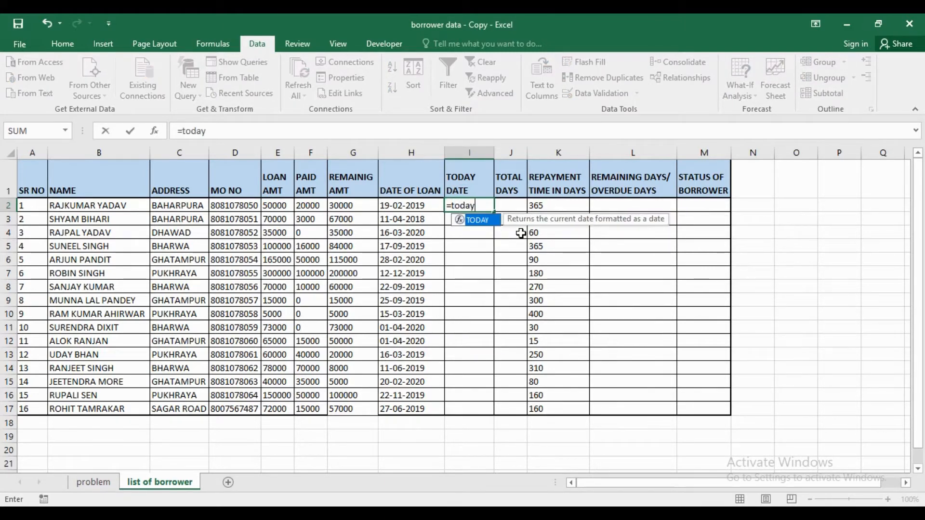
pyautogui.write('day')
pyautogui.doubleClick(477, 221)
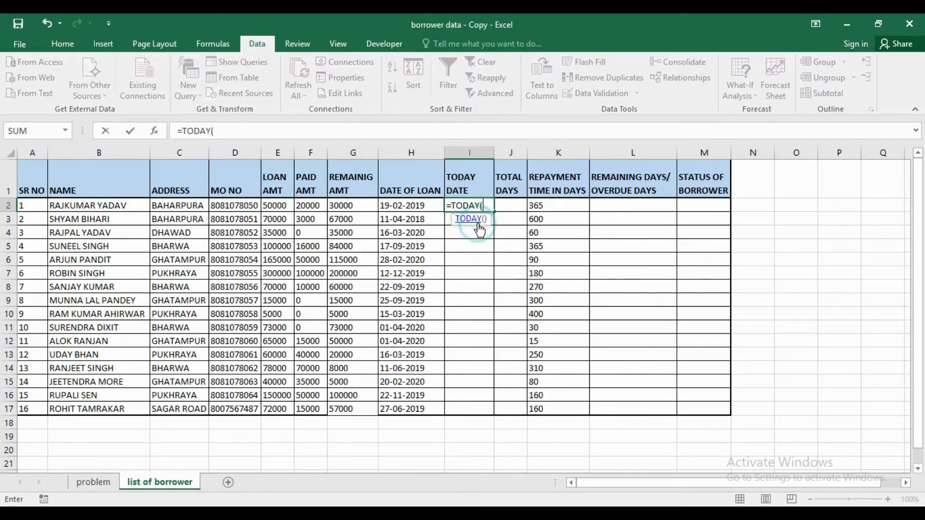
pyautogui.write(')')
pyautogui.press('Return')
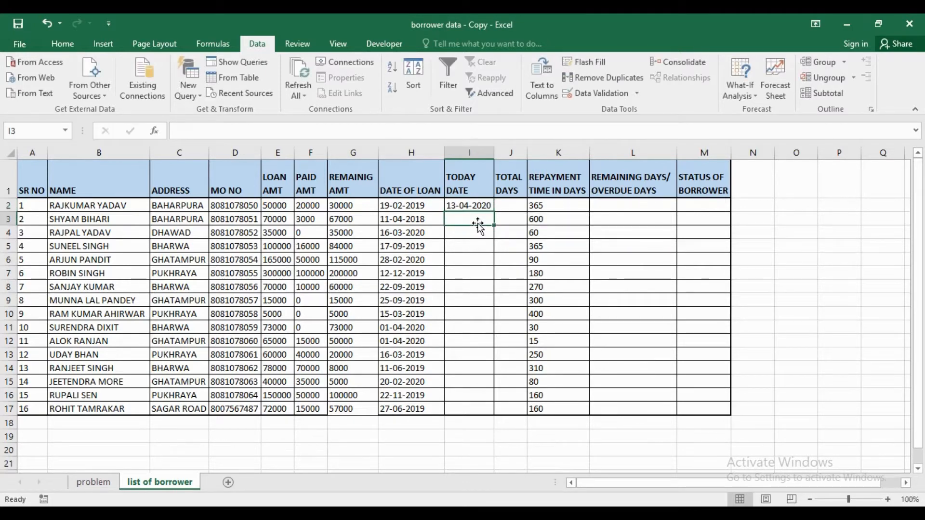
pyautogui.click(453, 206)
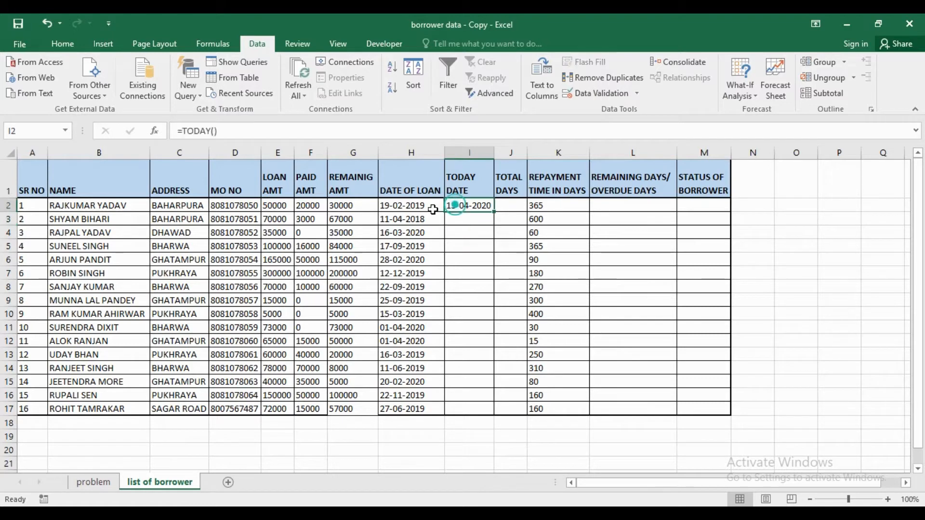
pyautogui.doubleClick(494, 212)
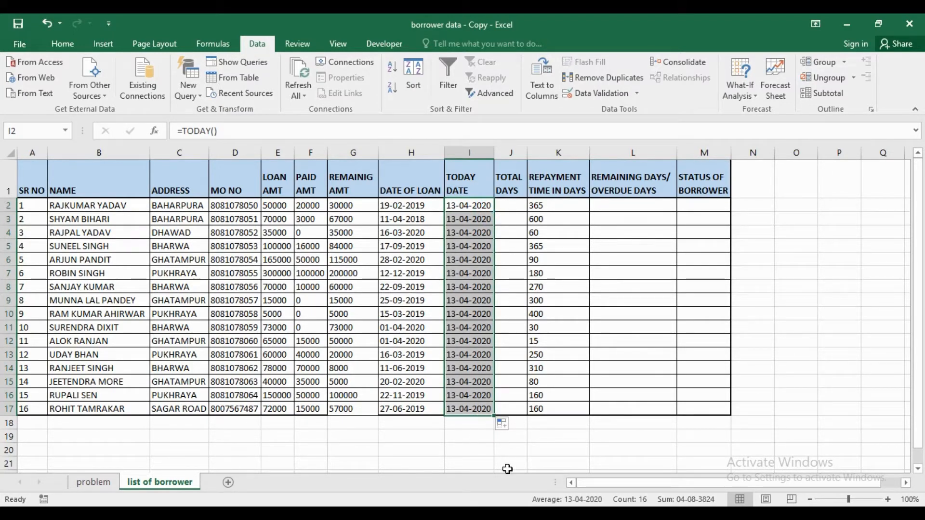
# Calculate the first borrower's total days in J2 with =I2-H2 and fill the formula down to J17
pyautogui.click(510, 208)
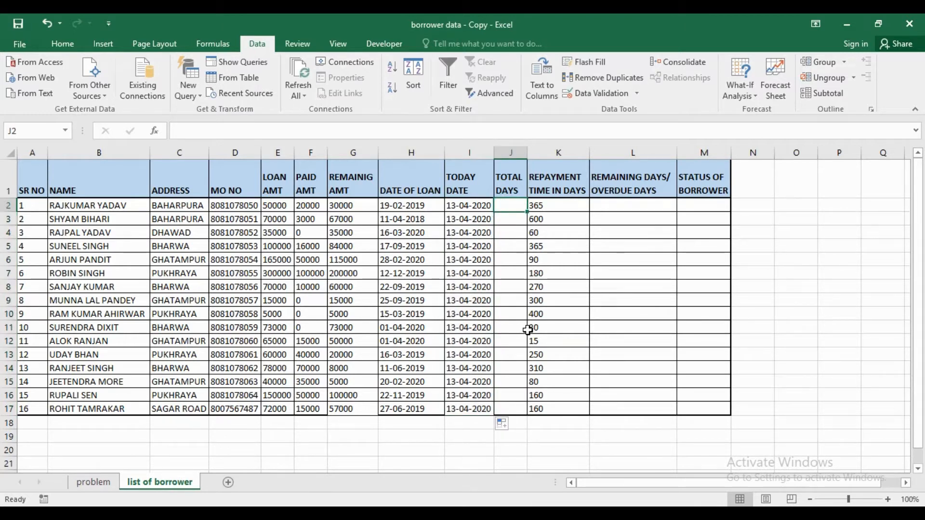
pyautogui.write('=')
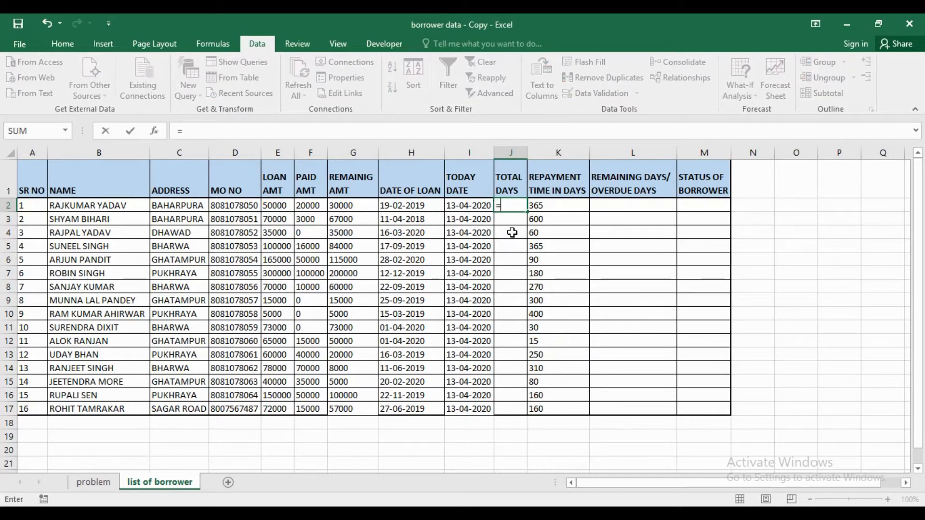
pyautogui.click(477, 205)
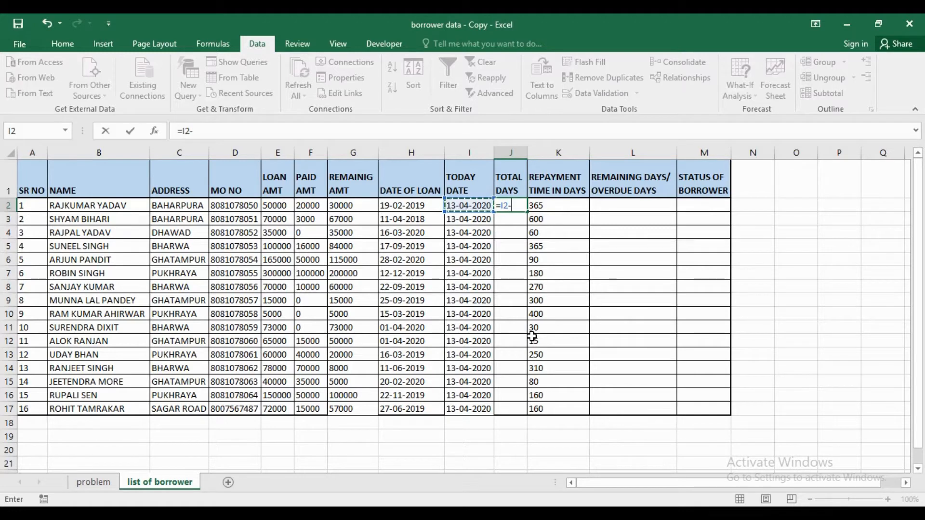
pyautogui.write('-')
pyautogui.click(417, 205)
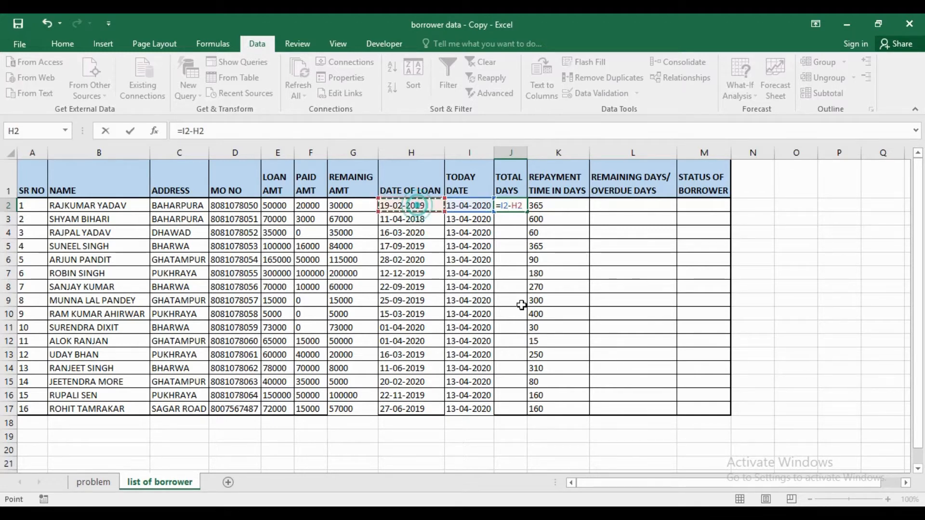
pyautogui.press('Return')
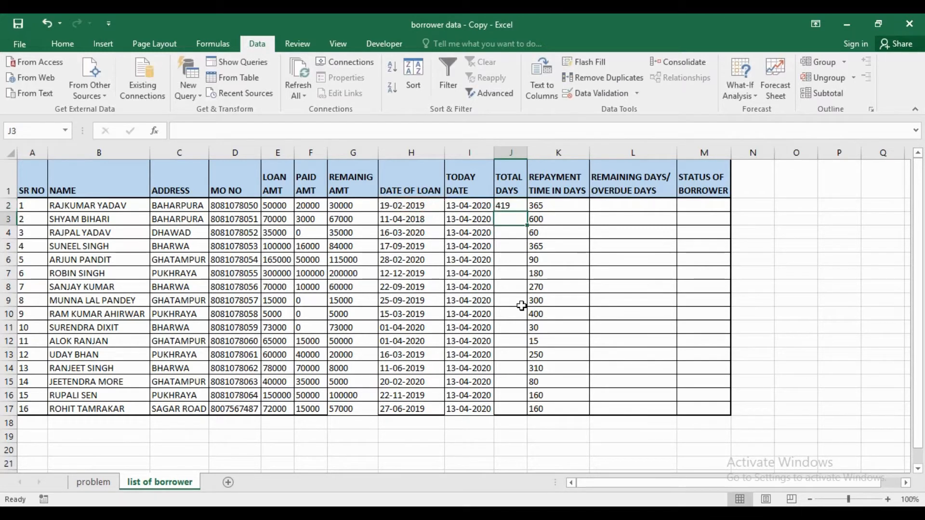
pyautogui.click(513, 206)
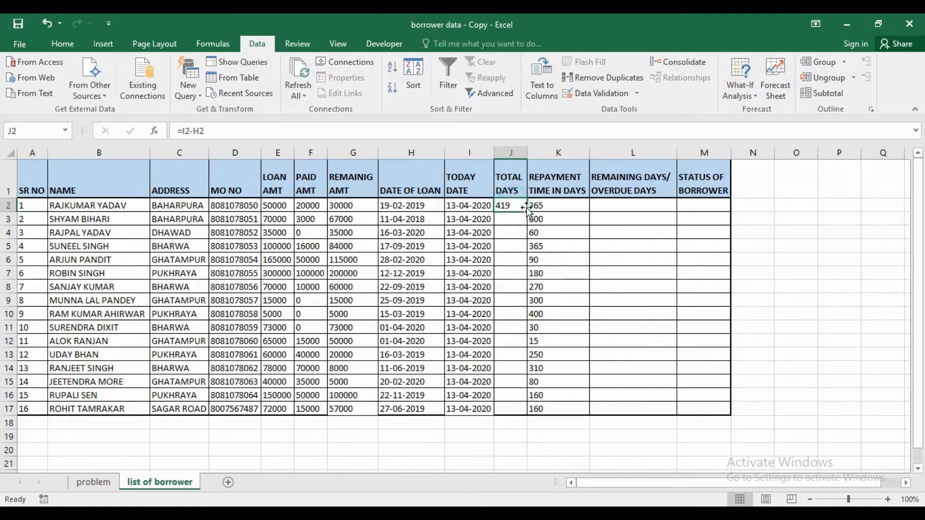
pyautogui.doubleClick(526, 212)
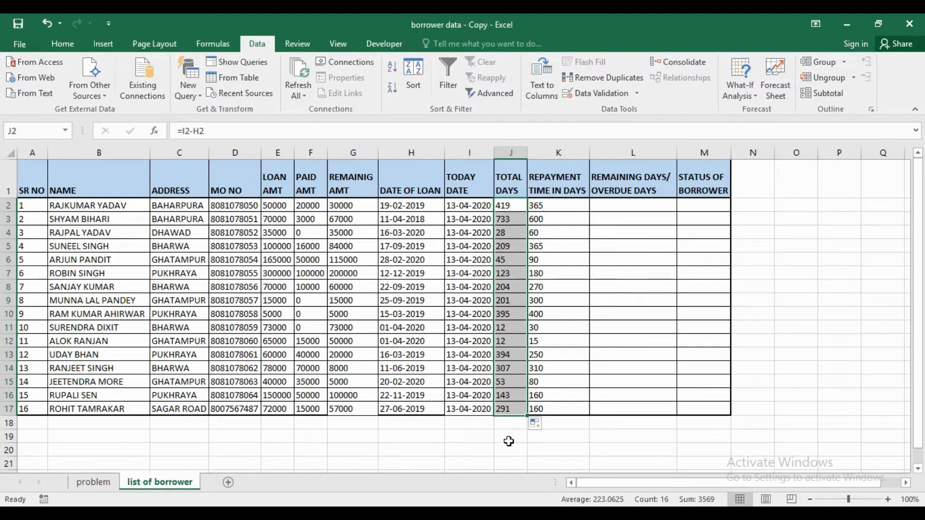
pyautogui.click(541, 453)
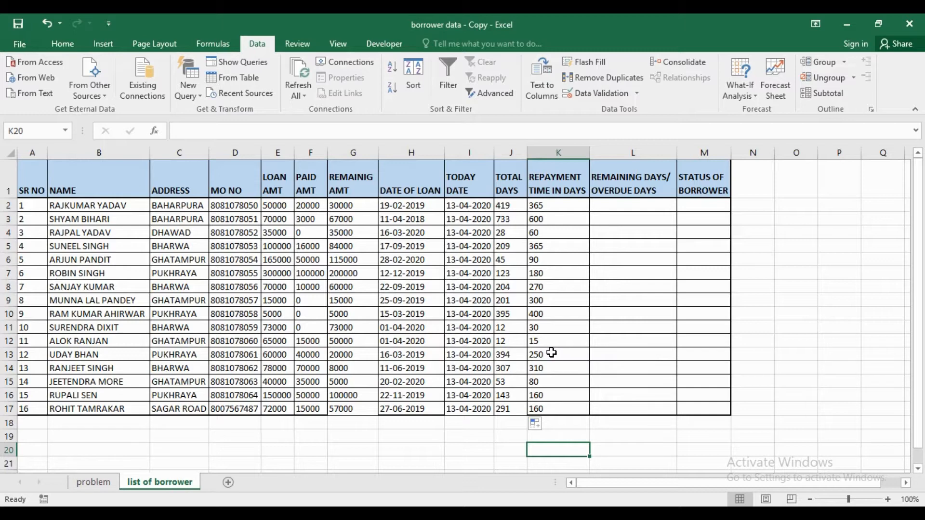
# Calculate the remaining or overdue days in L2 as repayment time minus total days with =K2-J2 and fill it down to L17
pyautogui.click(618, 208)
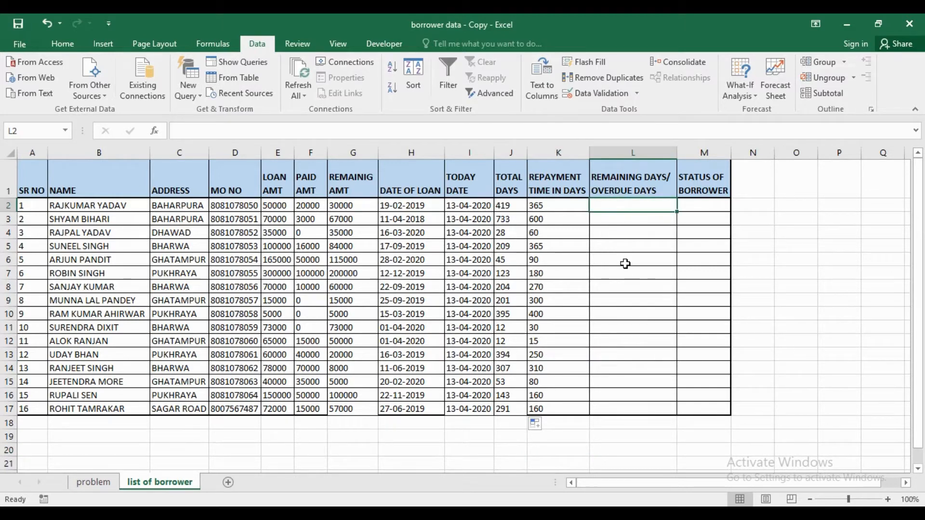
pyautogui.write('=')
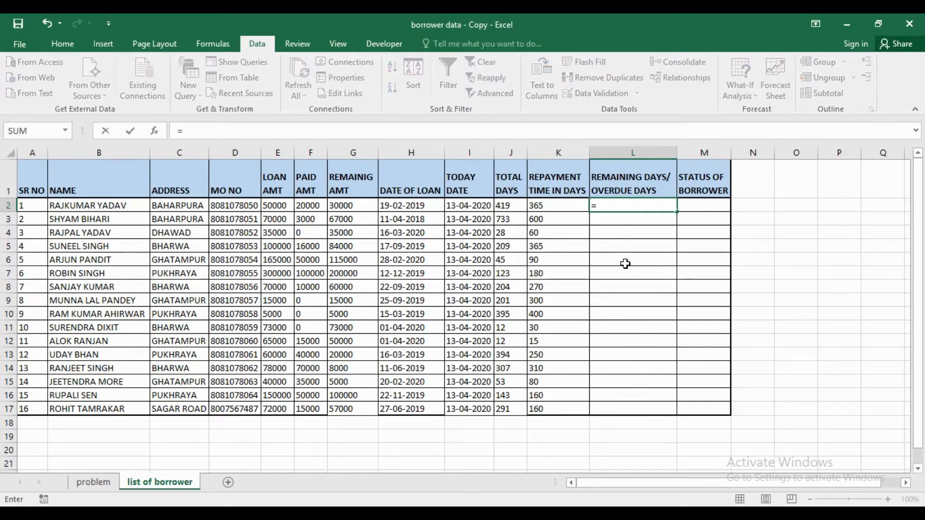
pyautogui.click(559, 206)
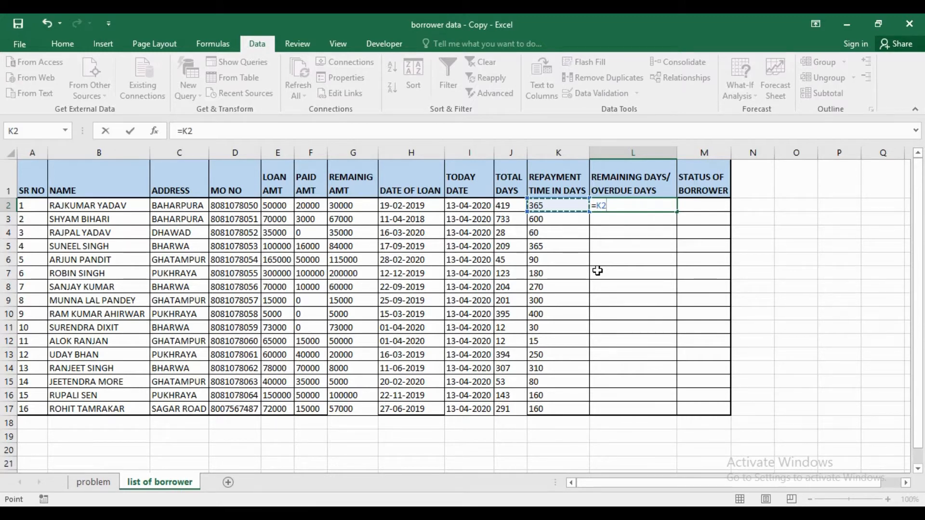
pyautogui.write('-')
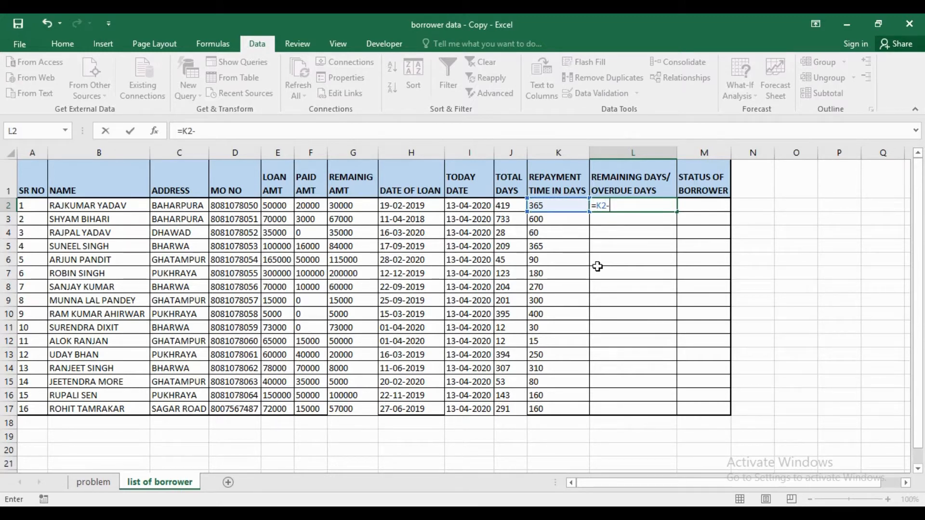
pyautogui.click(510, 205)
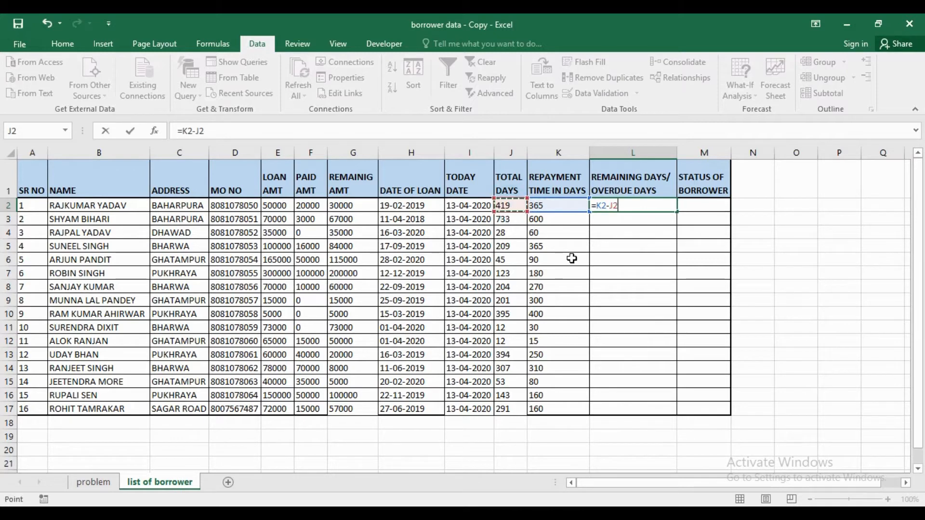
pyautogui.press('Return')
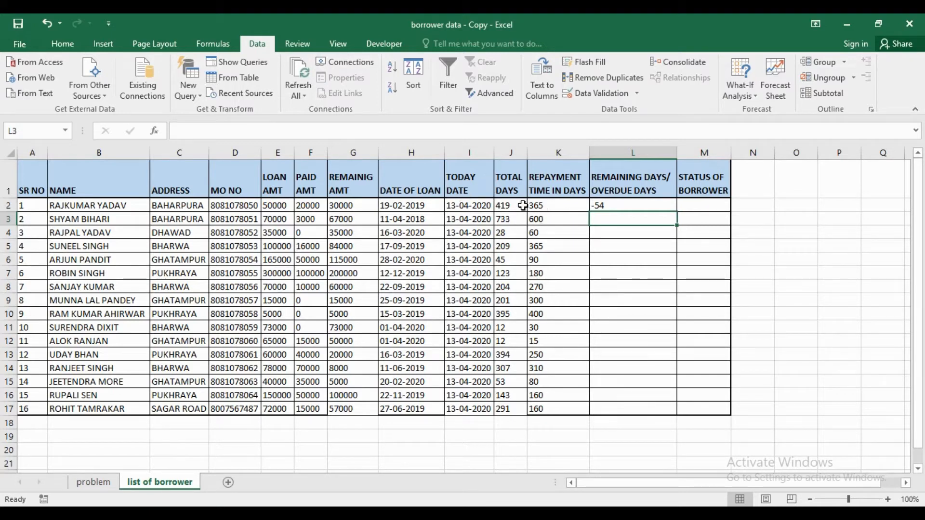
pyautogui.click(646, 206)
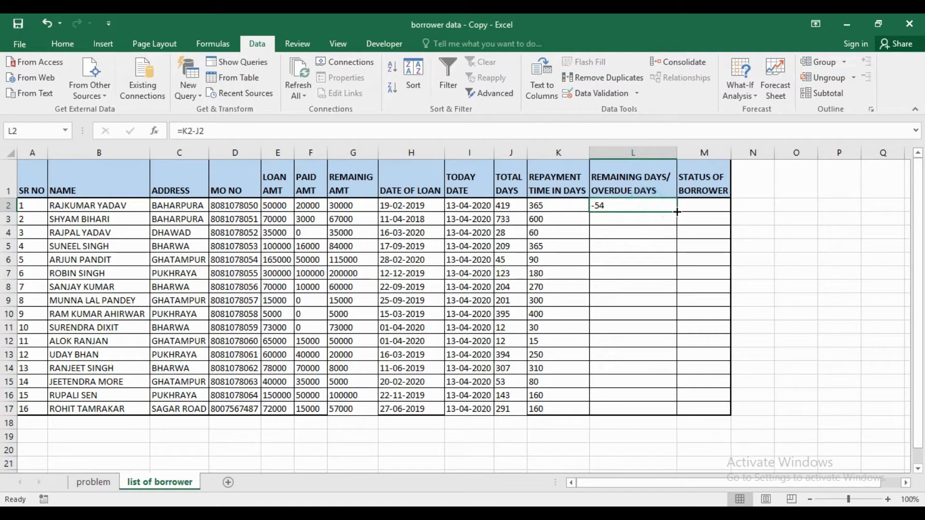
pyautogui.doubleClick(676, 212)
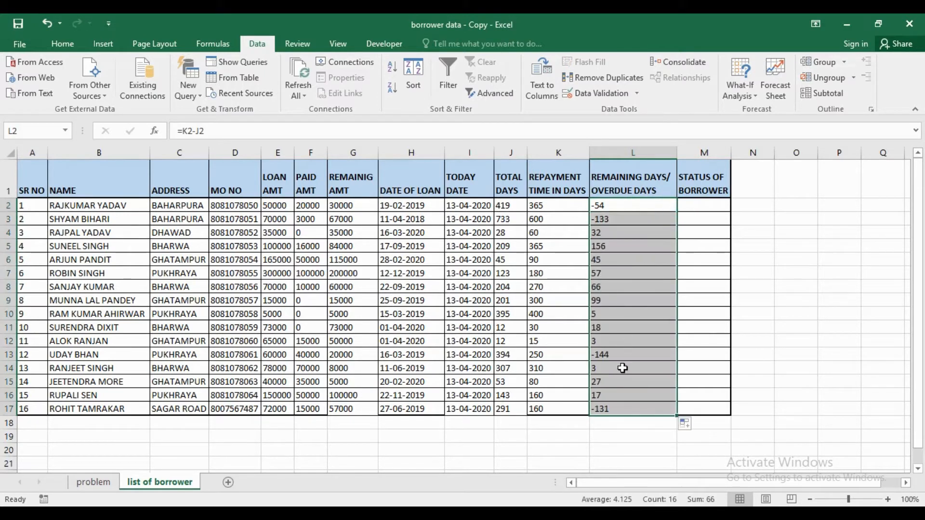
# Change the L2 formula to the absolute value =ABS(K2-J2) and refill the remaining/overdue days column down to L17
pyautogui.click(609, 206)
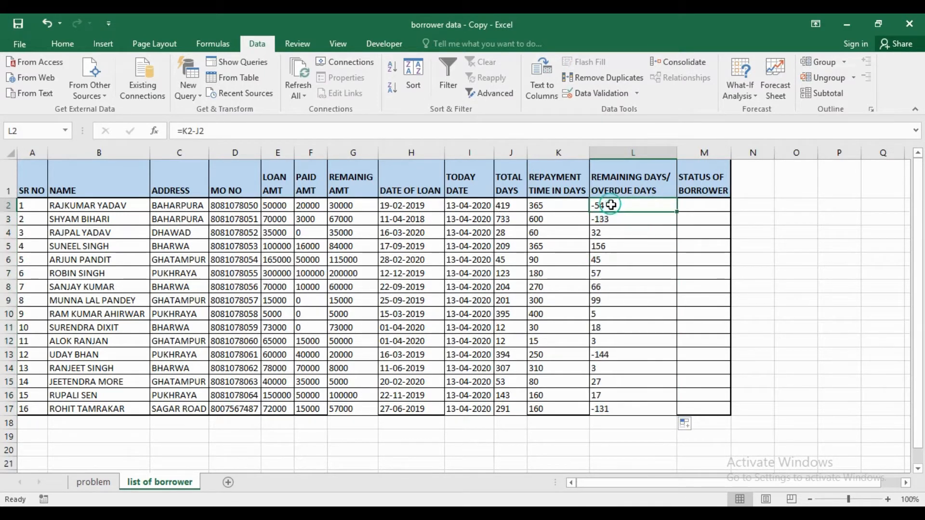
pyautogui.doubleClick(617, 206)
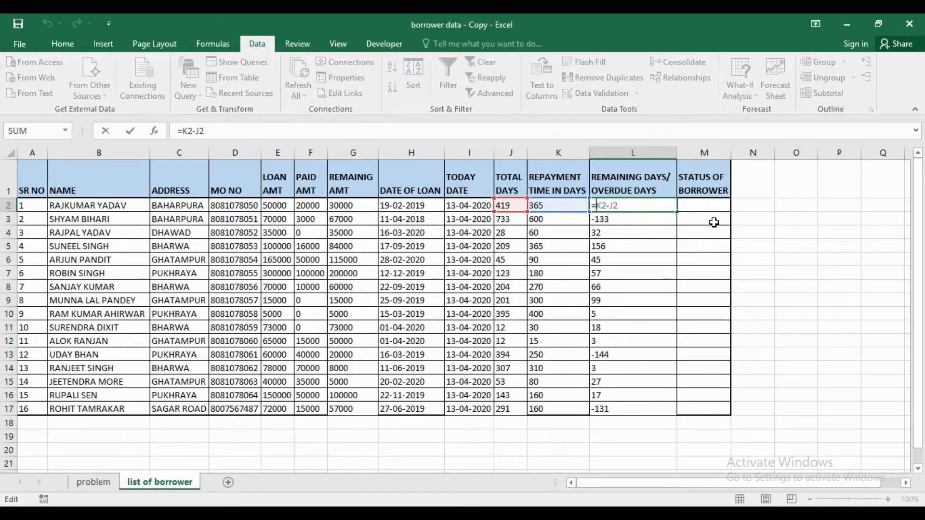
pyautogui.press('Left')
pyautogui.press('Left')
pyautogui.press('Left')
pyautogui.press('Left')
pyautogui.press('Left')
pyautogui.write('abs')
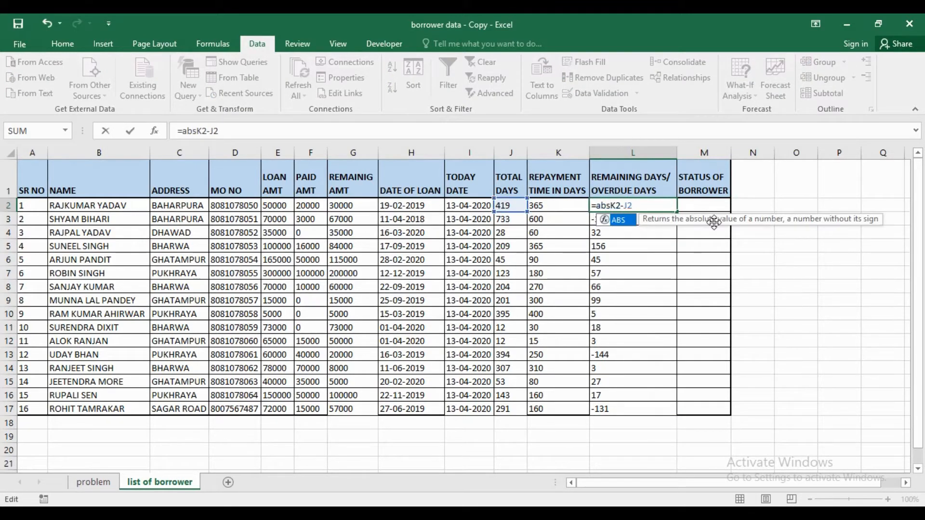
pyautogui.doubleClick(627, 223)
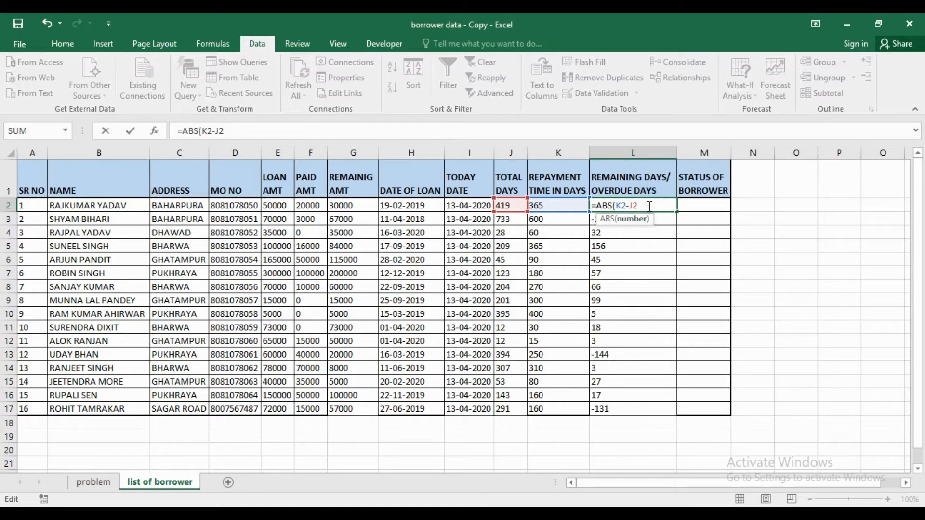
pyautogui.write(')')
pyautogui.press('Return')
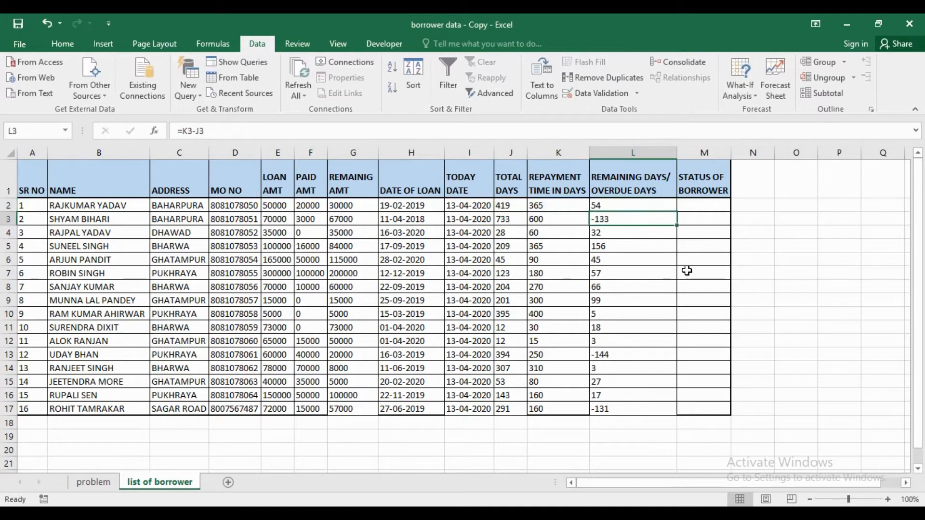
pyautogui.click(659, 208)
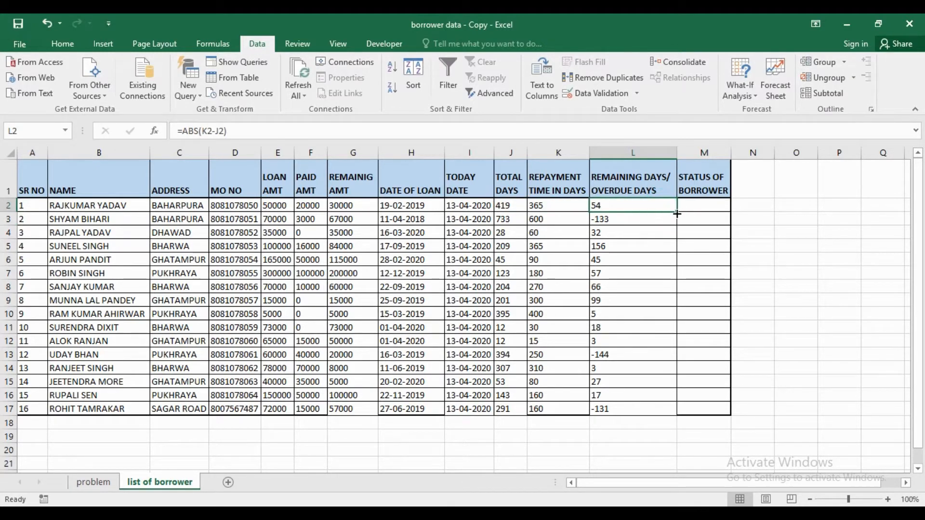
pyautogui.doubleClick(676, 212)
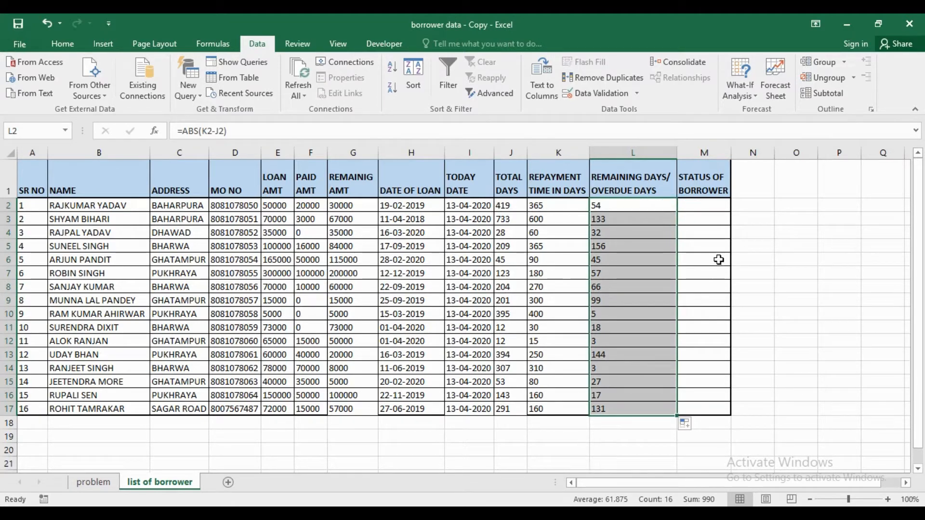
# Start an IF formula in M2 of the borrower status column with the logical test K2>=J2
pyautogui.click(702, 205)
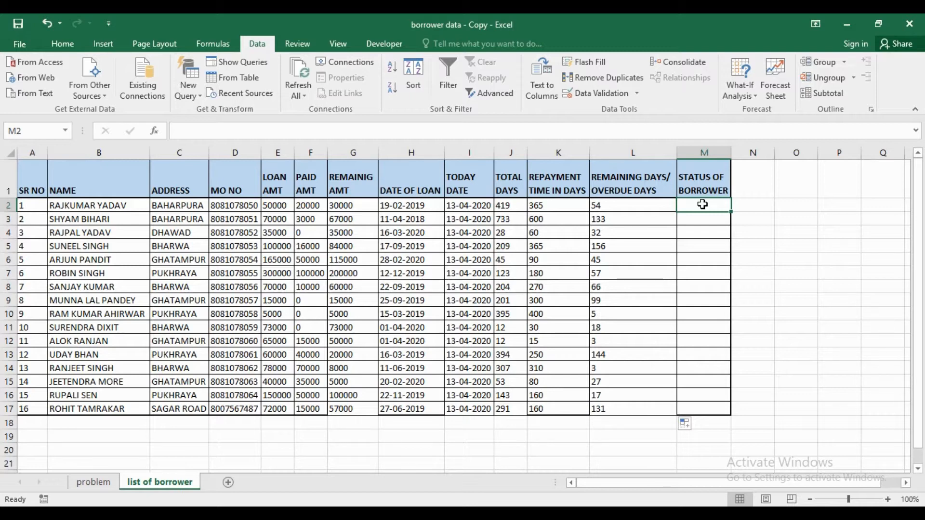
pyautogui.write('=')
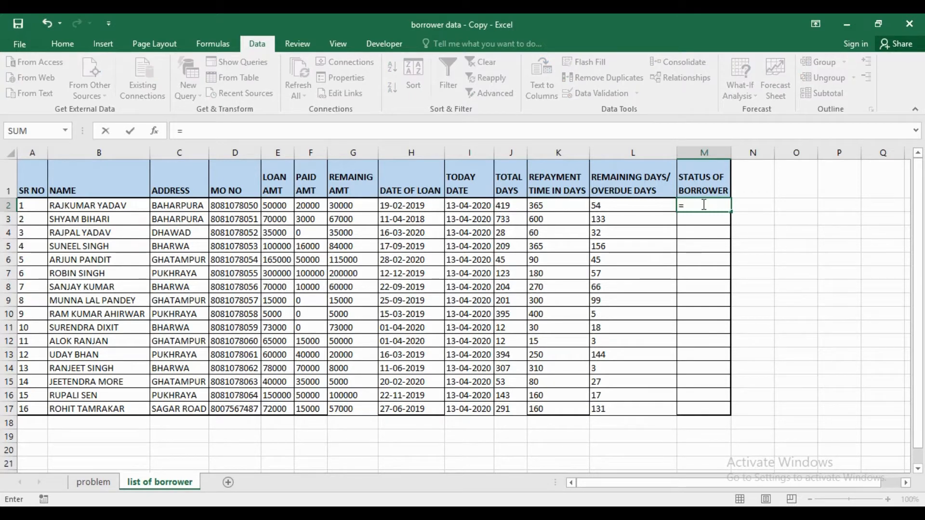
pyautogui.write('if')
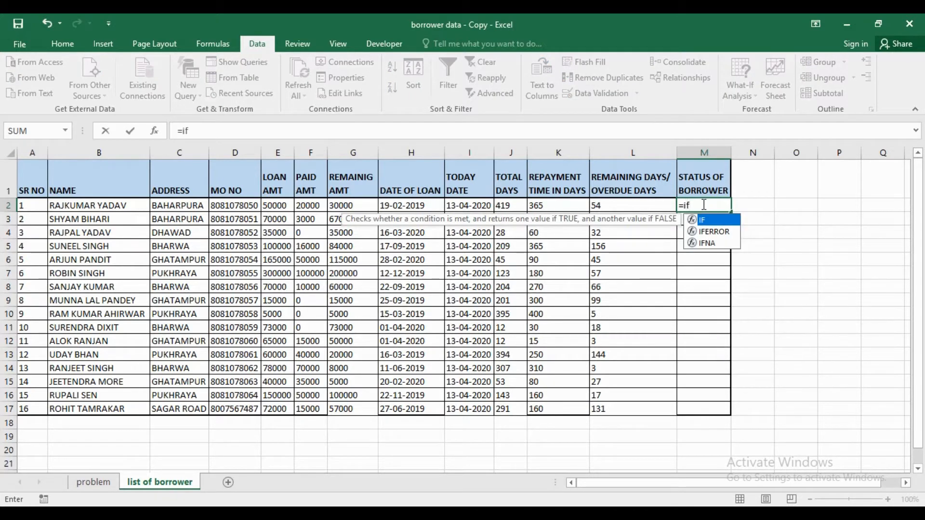
pyautogui.doubleClick(718, 221)
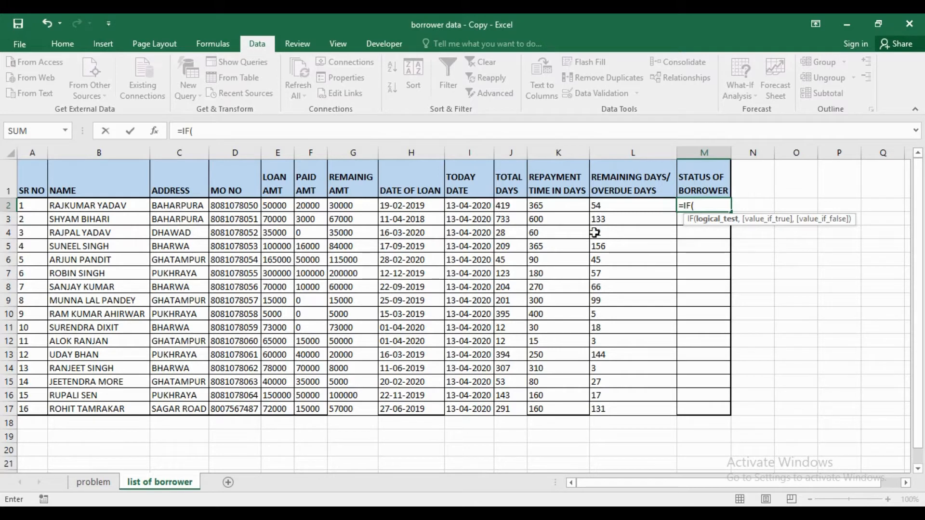
pyautogui.click(558, 205)
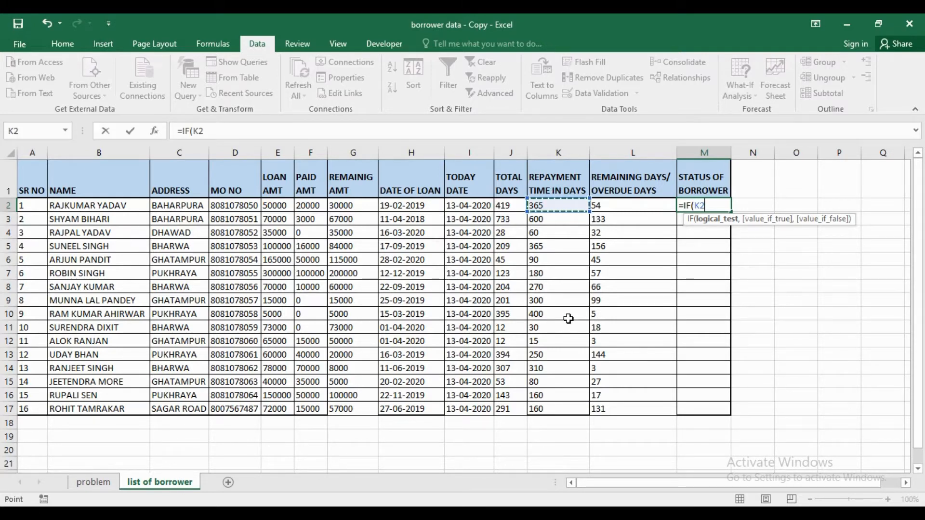
pyautogui.write('>=')
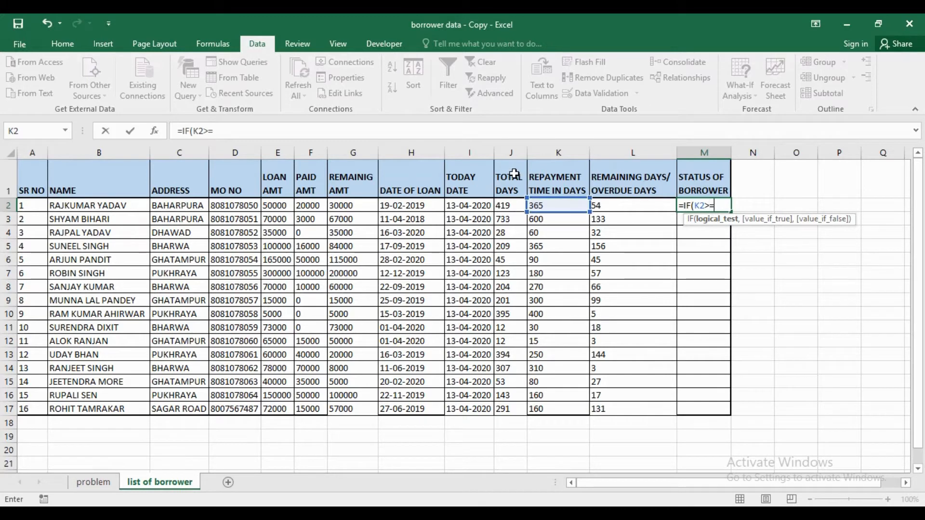
pyautogui.click(511, 205)
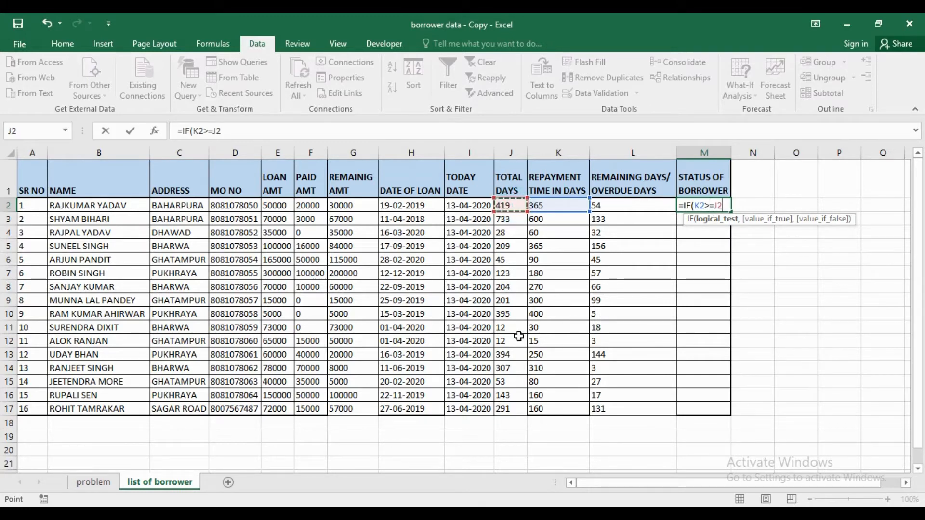
# Complete the IF formula in M2 so it returns "regular" when true and "defaulter" when false
pyautogui.write(',')
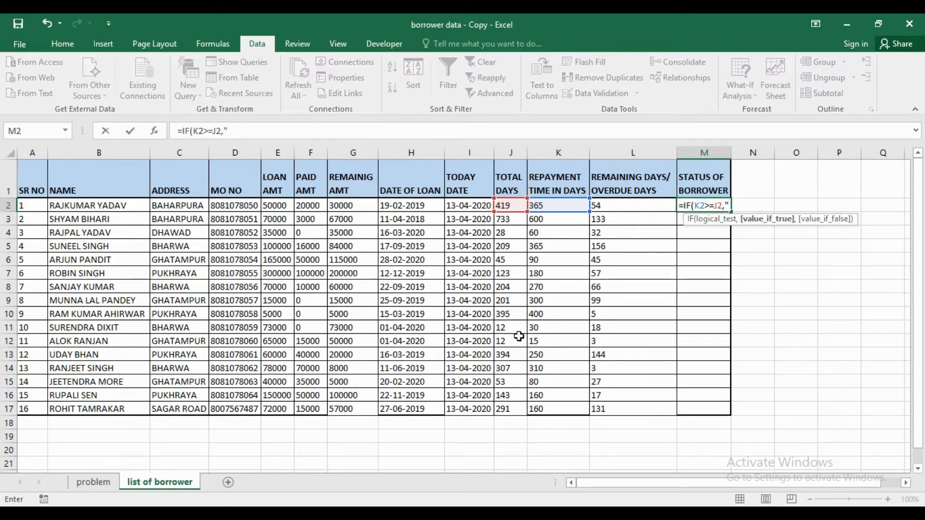
pyautogui.write('regula')
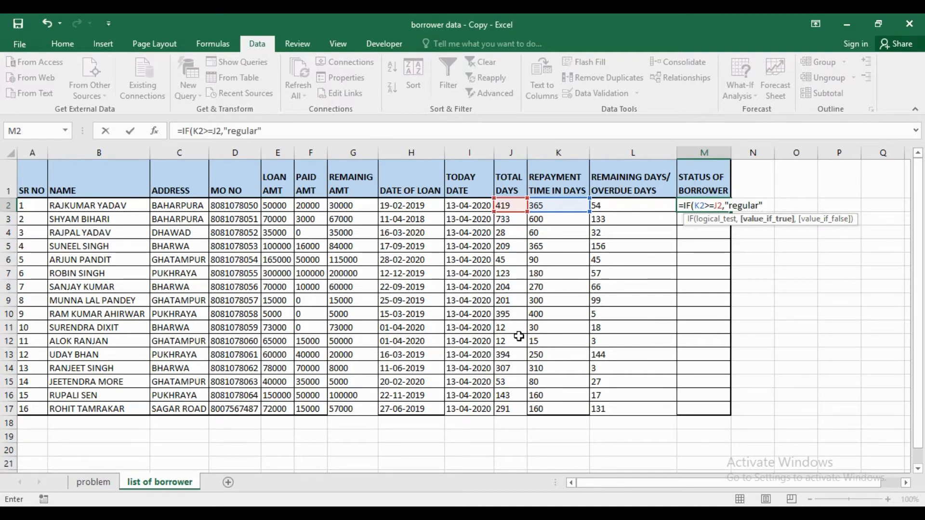
pyautogui.write('r",')
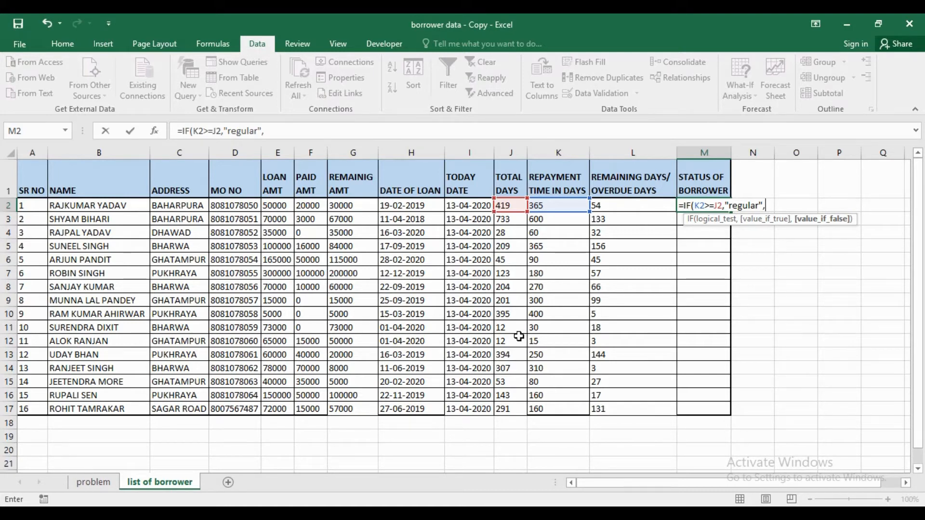
pyautogui.write('defa')
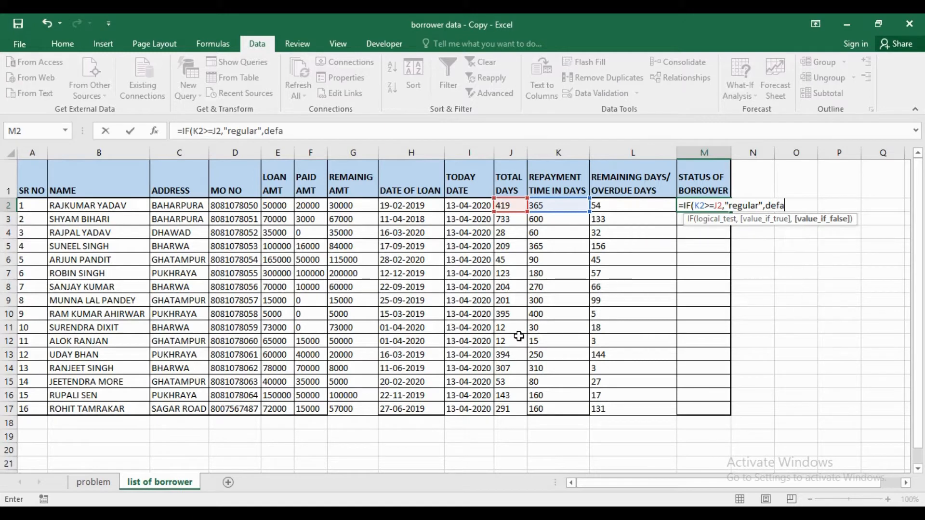
pyautogui.write('ult')
pyautogui.press('BackSpace')
pyautogui.press('BackSpace')
pyautogui.press('BackSpace')
pyautogui.press('BackSpace')
pyautogui.press('BackSpace')
pyautogui.press('BackSpace')
pyautogui.write('defaulter"')
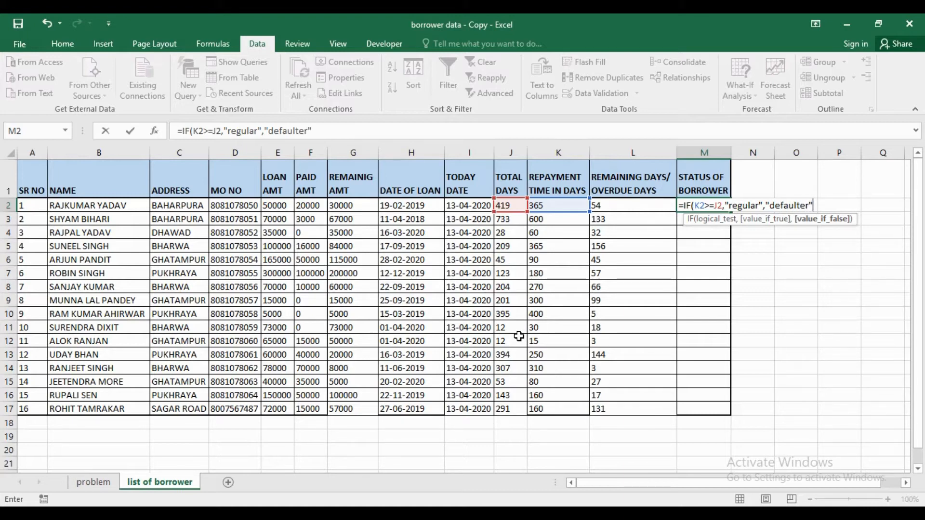
pyautogui.write(')')
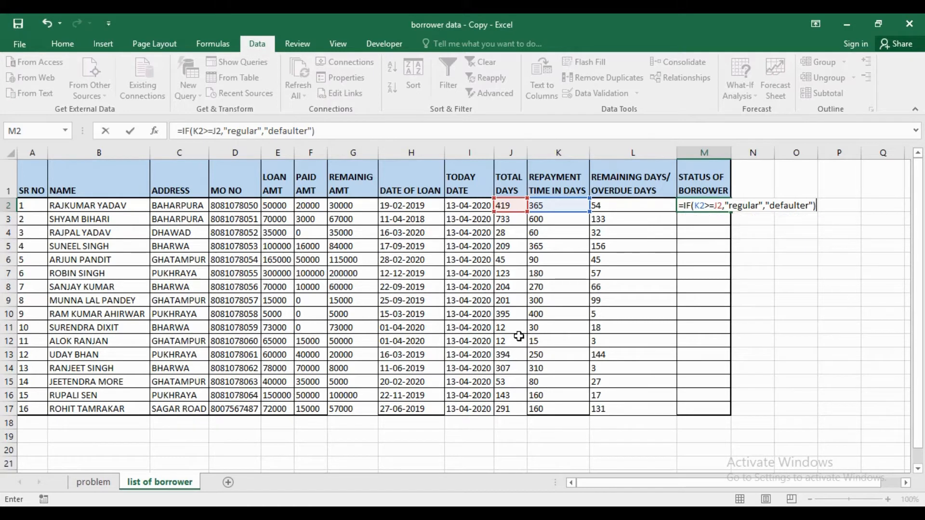
pyautogui.press('Return')
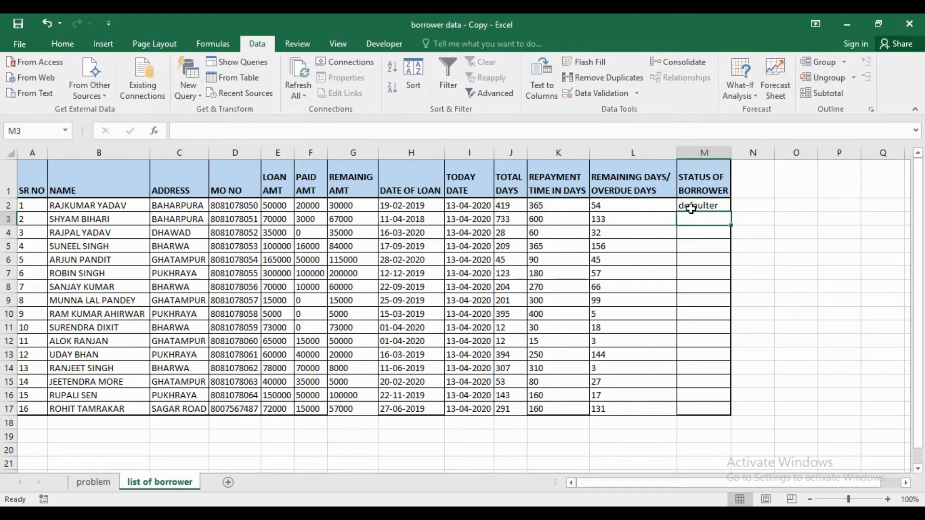
# Fill the borrower status formula from M2 down to M17
pyautogui.click(720, 204)
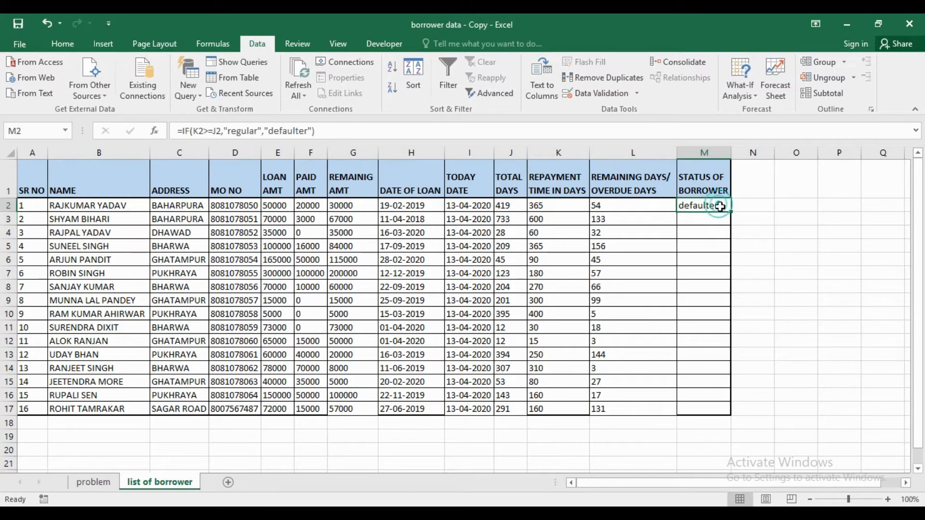
pyautogui.doubleClick(730, 212)
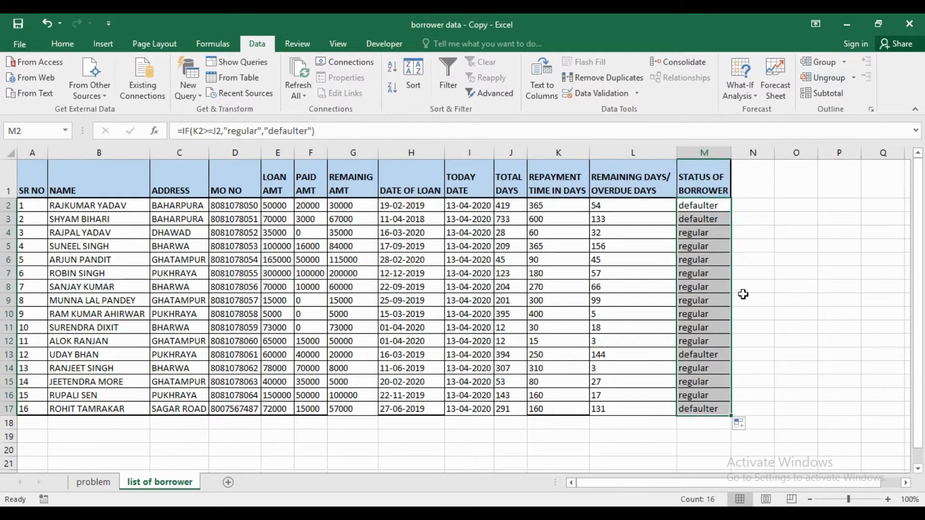
pyautogui.click(758, 299)
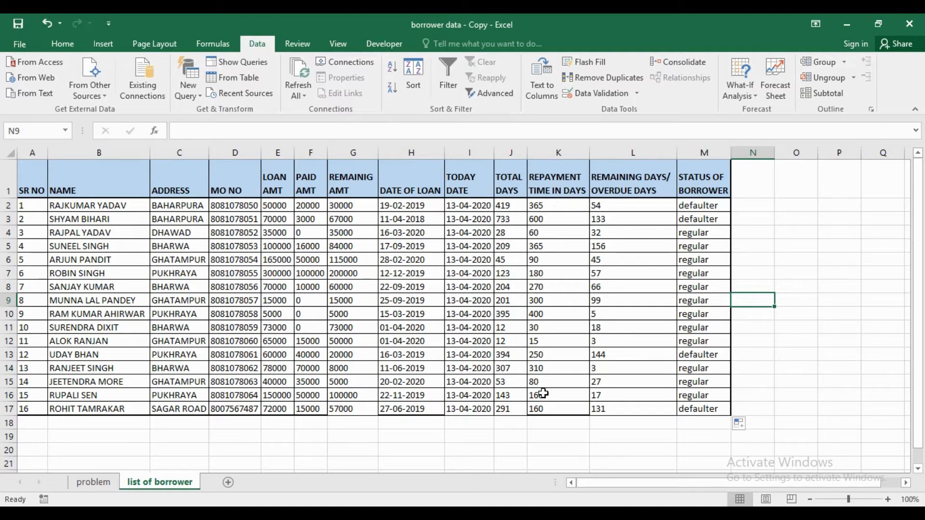
# Add a new worksheet after the borrower list and name it macro
pyautogui.click(228, 483)
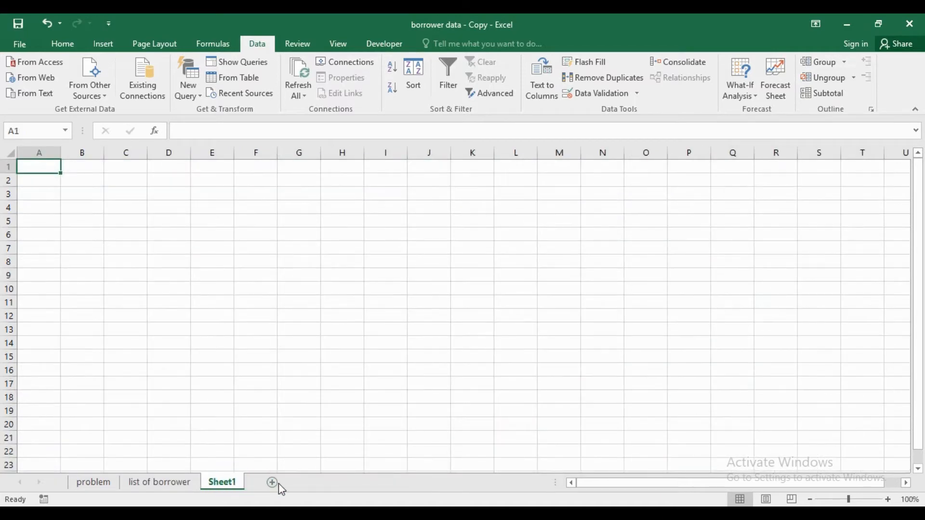
pyautogui.doubleClick(227, 483)
pyautogui.write('macro')
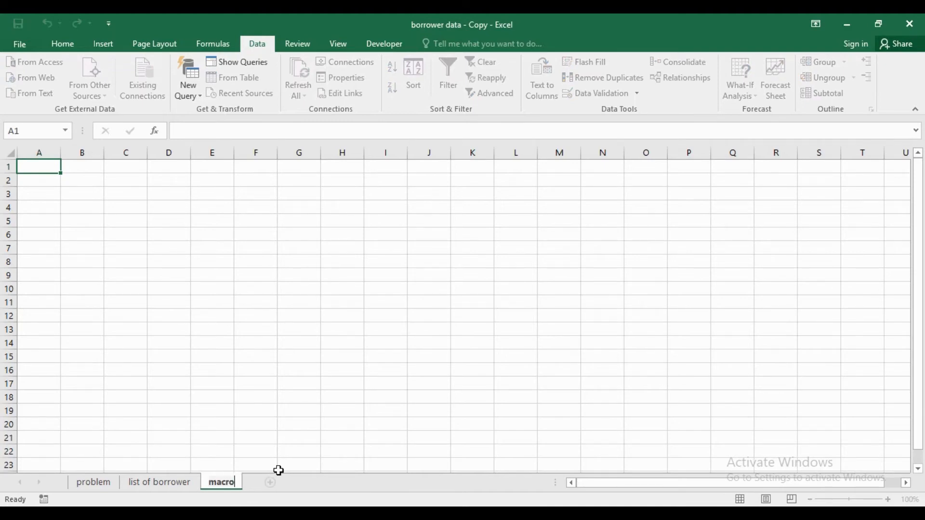
pyautogui.press('Return')
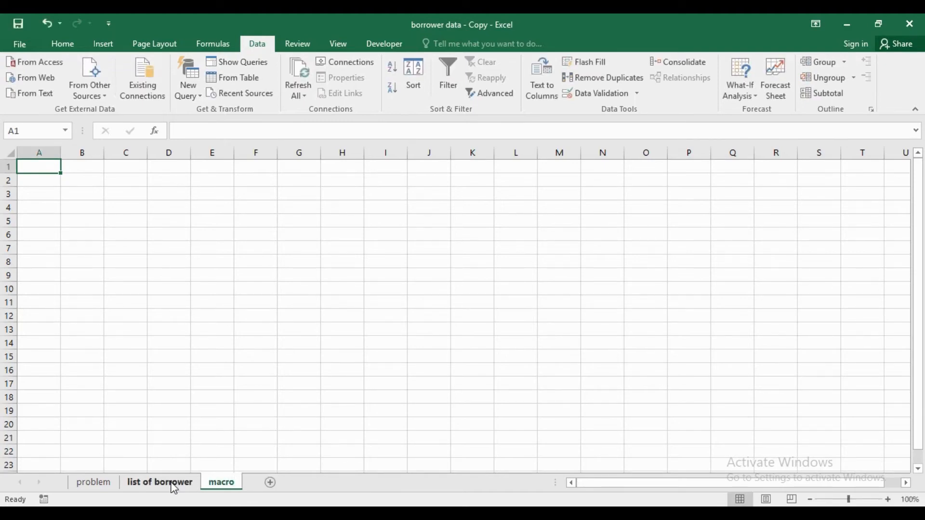
# Copy M1:M4 from the list of borrower sheet and paste it as values only at A1 of the macro sheet
pyautogui.click(173, 484)
pyautogui.moveTo(692, 178); pyautogui.dragTo(696, 233)
pyautogui.hotkey('ctrl', 'c')
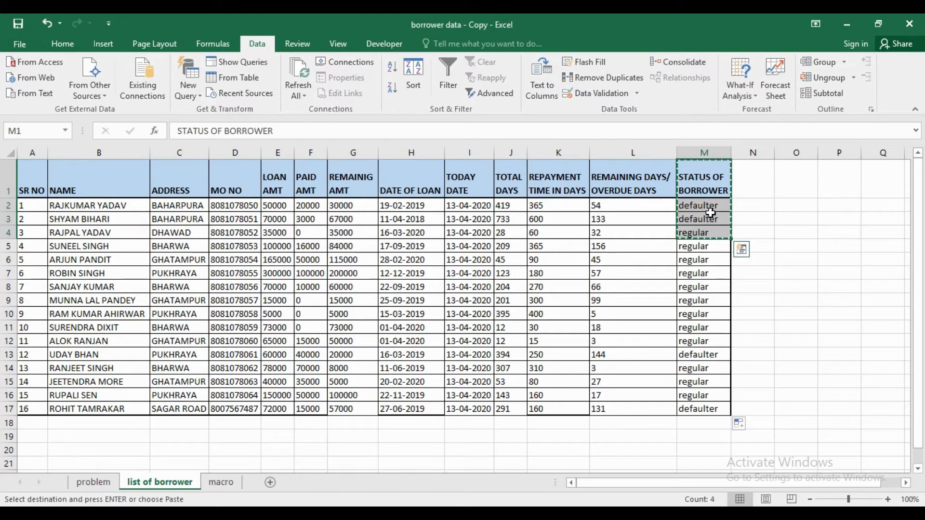
pyautogui.click(230, 482)
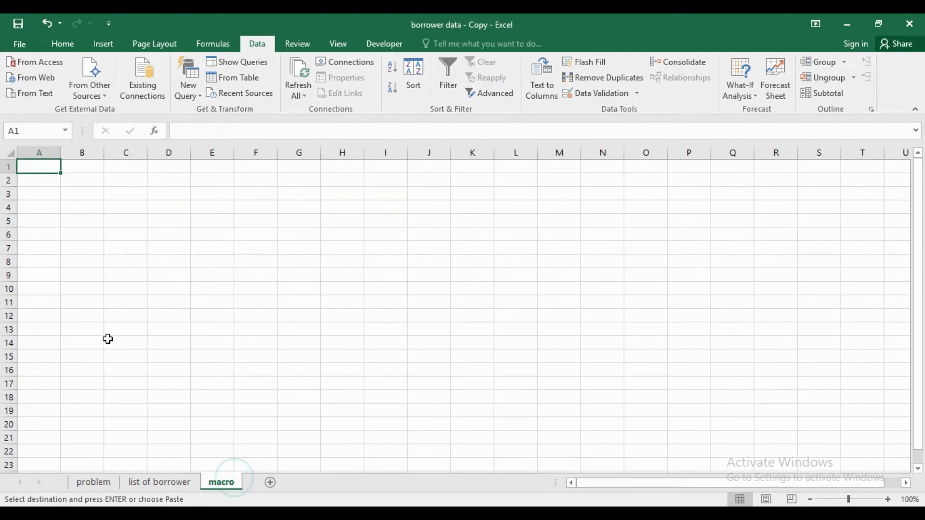
pyautogui.rightClick(51, 169)
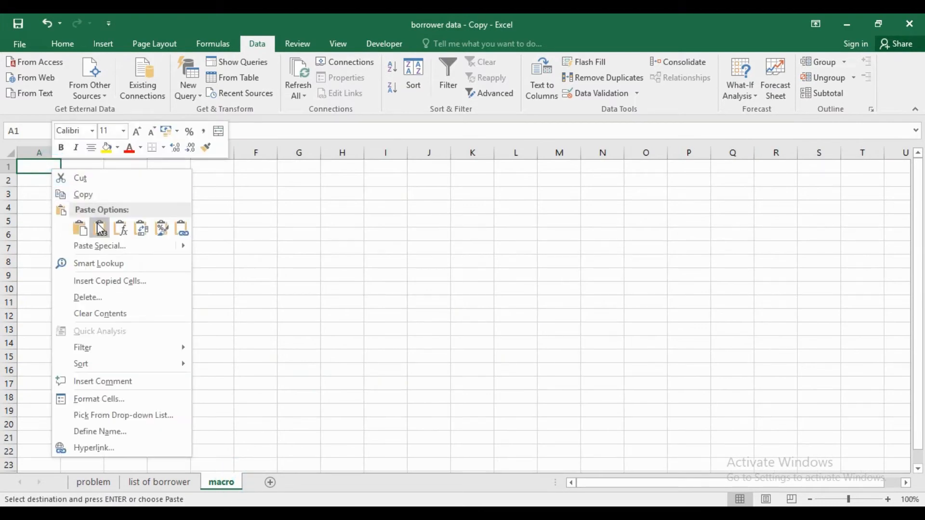
pyautogui.click(100, 246)
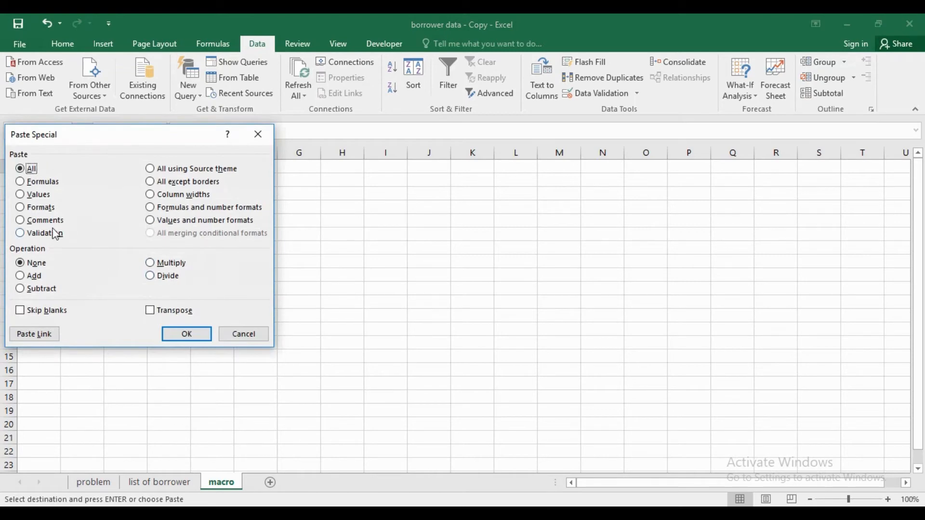
pyautogui.click(40, 194)
pyautogui.click(191, 334)
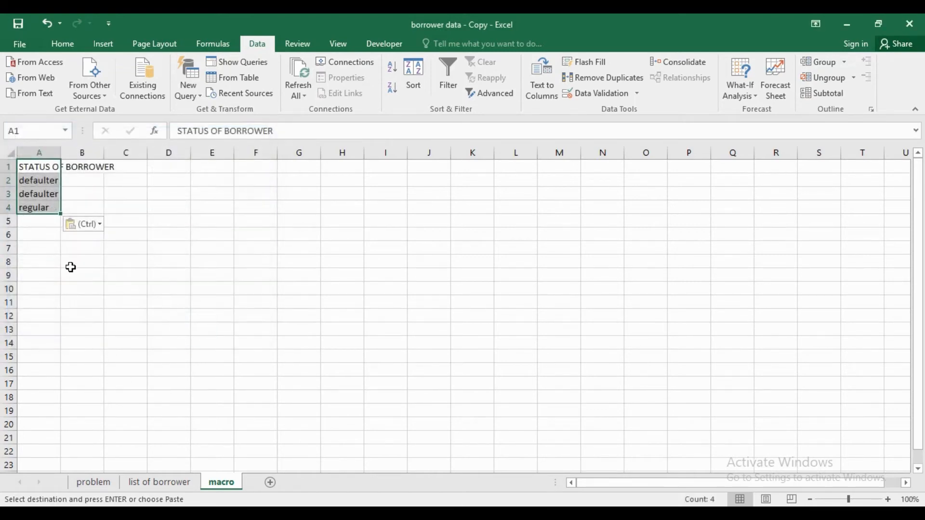
# Copy the STATUS OF BORROWER heading from A1 into B1
pyautogui.click(50, 166)
pyautogui.click(51, 167)
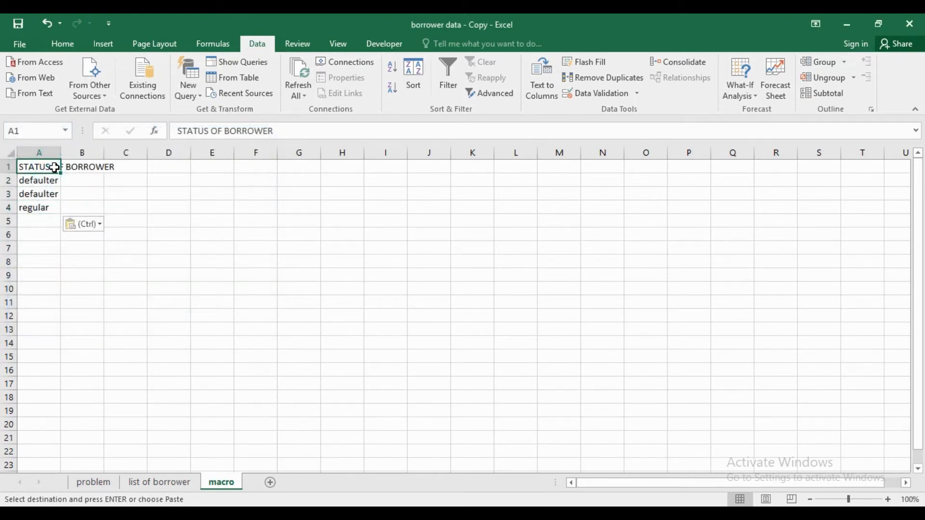
pyautogui.hotkey('ctrl', 'c')
pyautogui.press('Right')
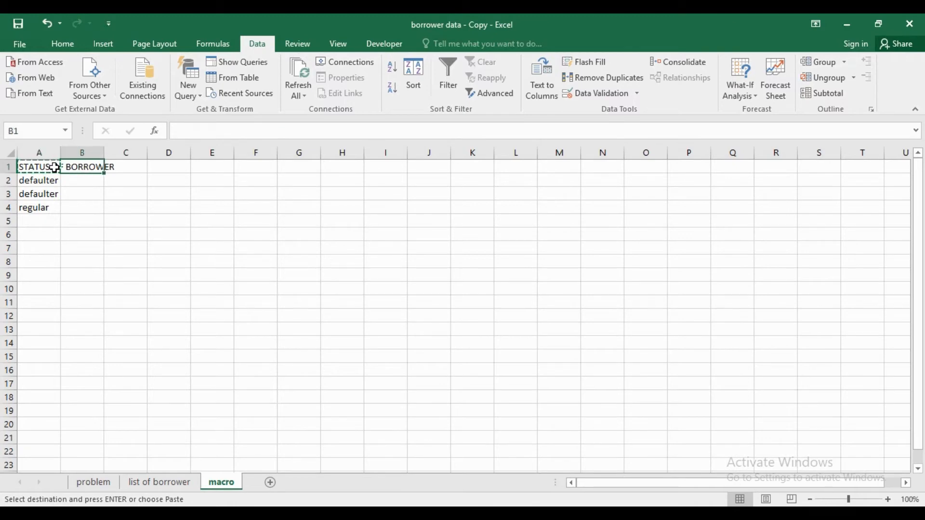
pyautogui.hotkey('ctrl', 'v')
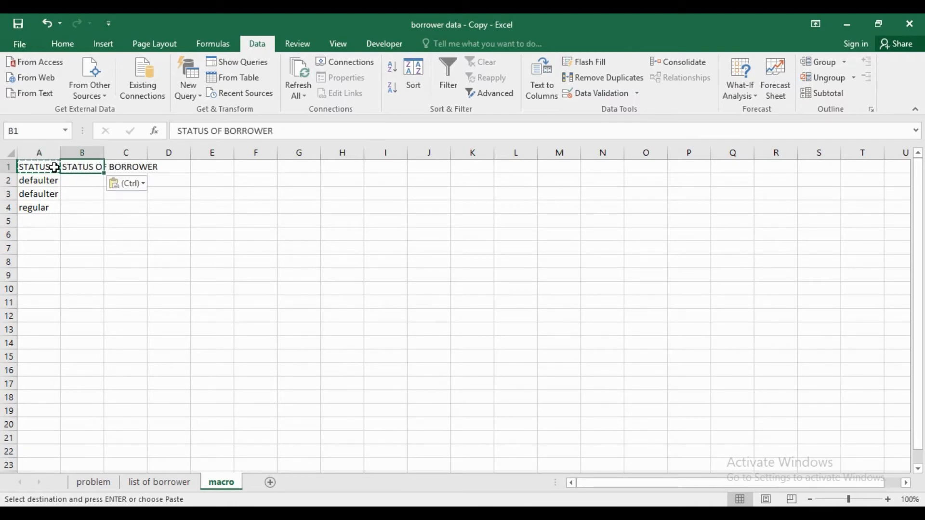
# Move the regular entry from A4 to B2, under the second status heading
pyautogui.click(48, 182)
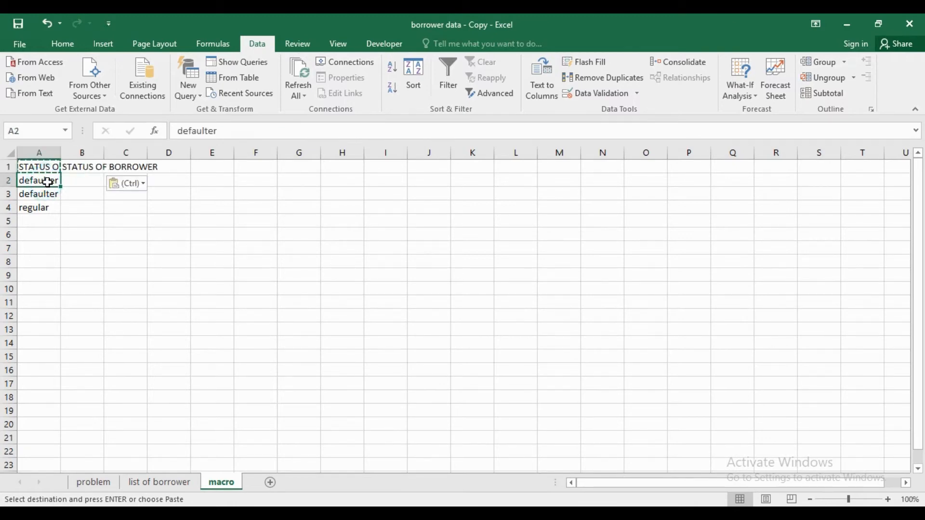
pyautogui.click(44, 208)
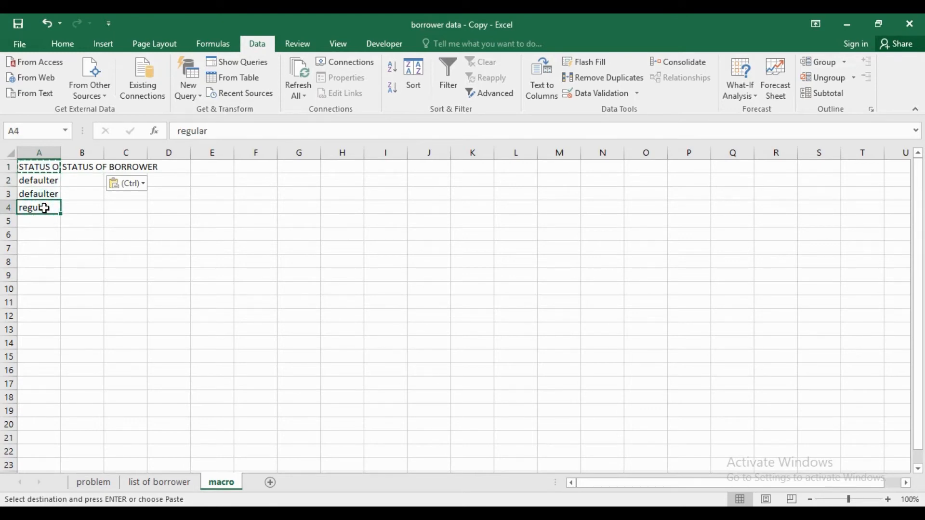
pyautogui.hotkey('ctrl', 'c')
pyautogui.press('Up')
pyautogui.press('Up')
pyautogui.press('Right')
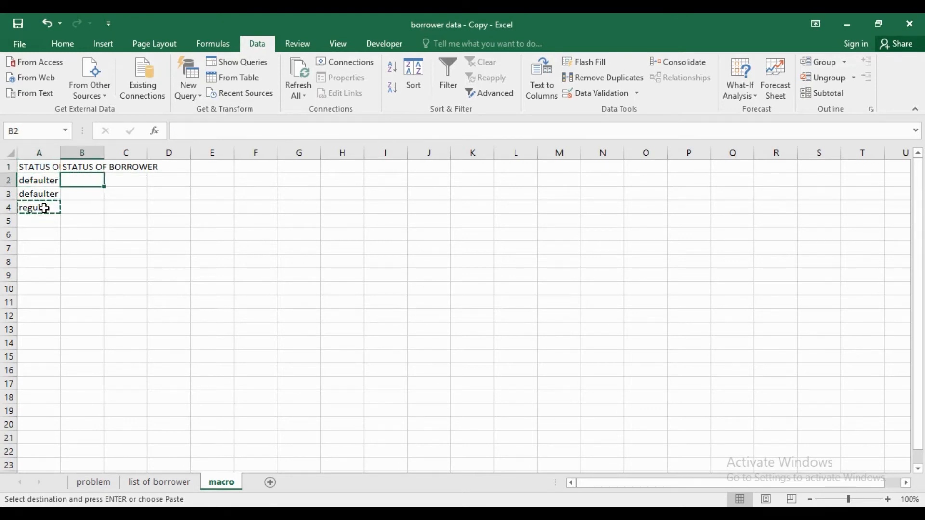
pyautogui.hotkey('ctrl', 'v')
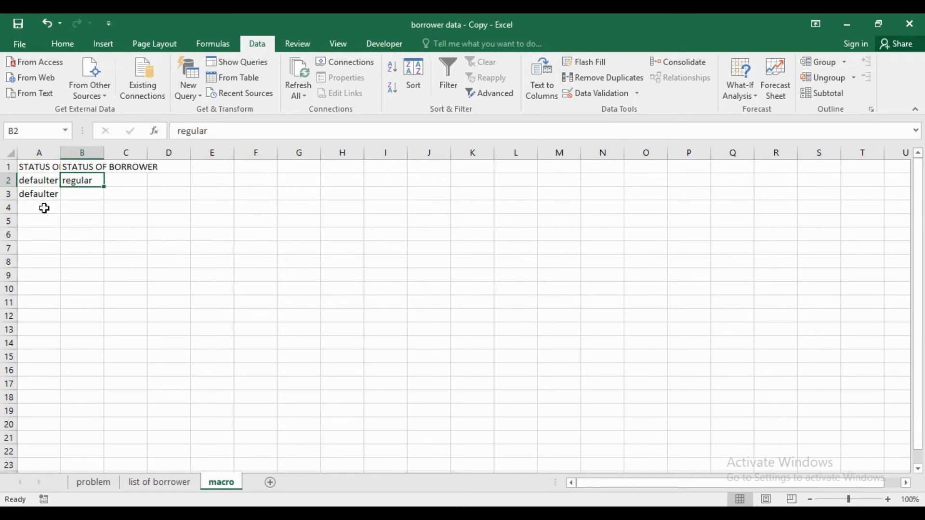
# Clear the duplicate defaulter entry in A3 and autofit the sheet's column widths to their contents
pyautogui.click(28, 191)
pyautogui.press('BackSpace')
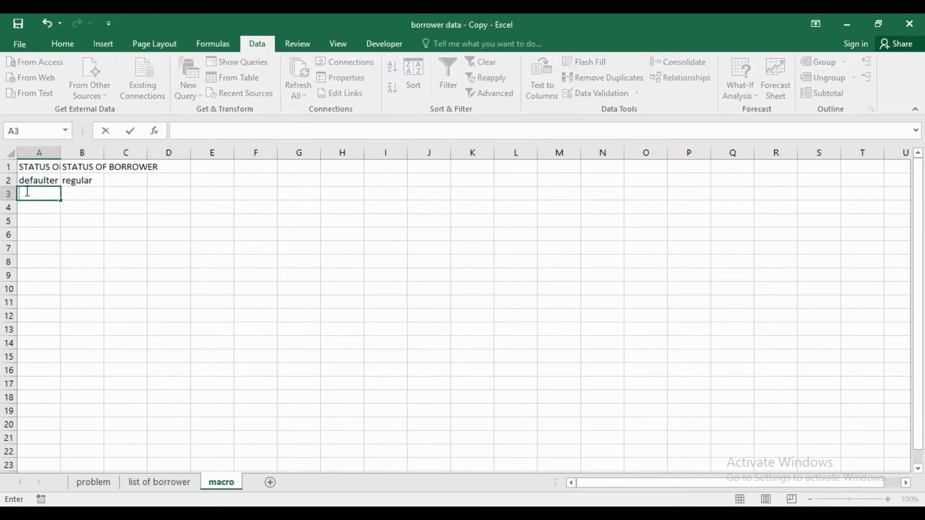
pyautogui.hotkey('ctrl', 'Return')
pyautogui.click(10, 153)
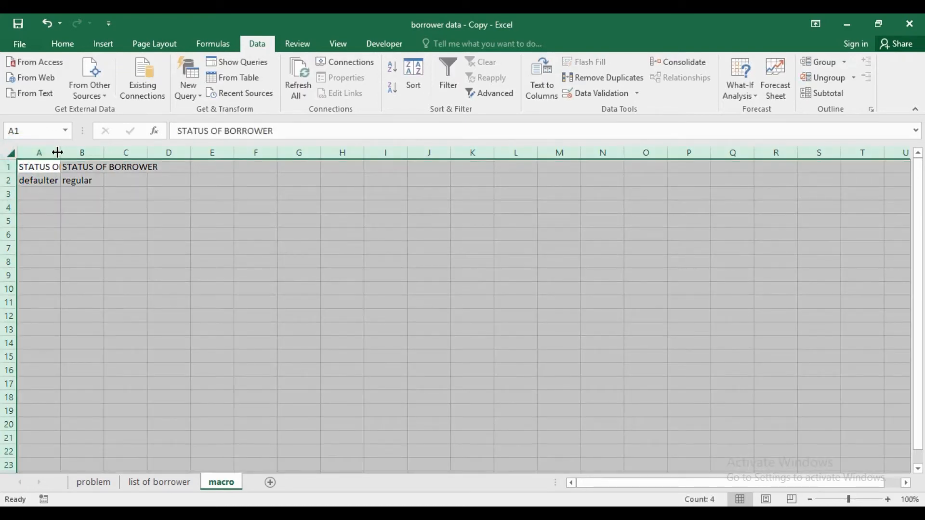
pyautogui.doubleClick(57, 152)
pyautogui.click(93, 192)
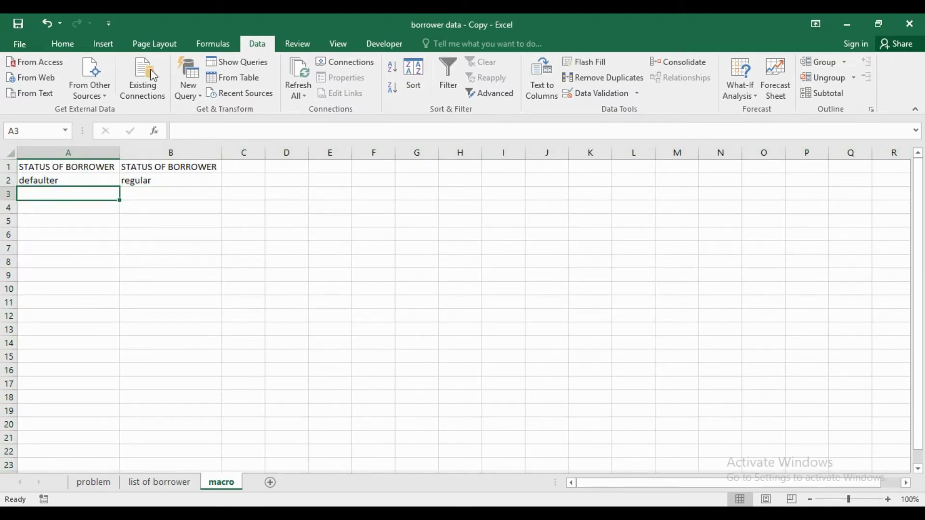
# Draw a rounded rectangle about 13.8 cm wide and 8.5 cm high below the criteria cells, starting around row 6
pyautogui.click(110, 44)
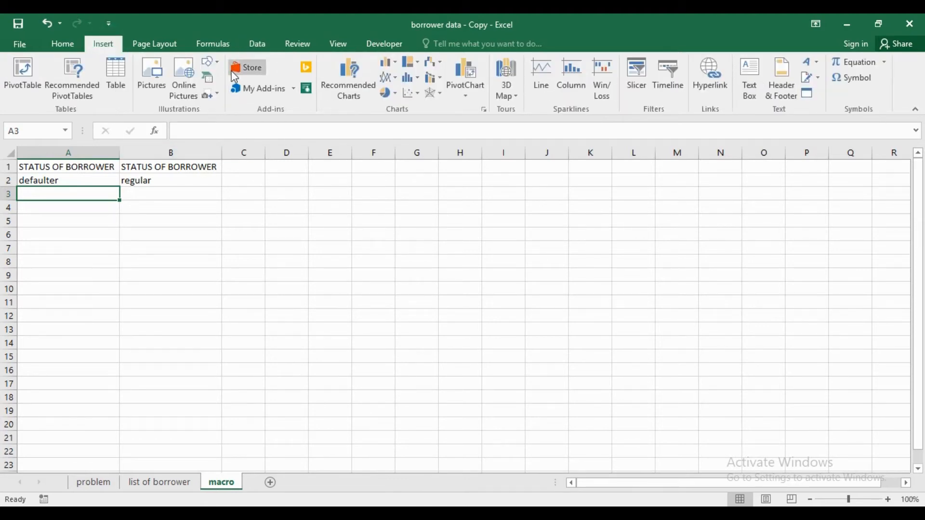
pyautogui.click(210, 62)
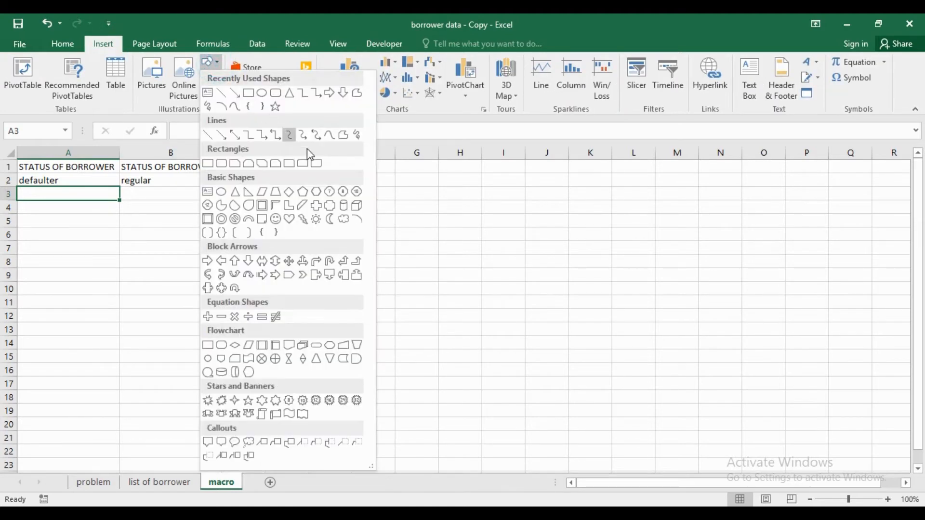
pyautogui.click(276, 93)
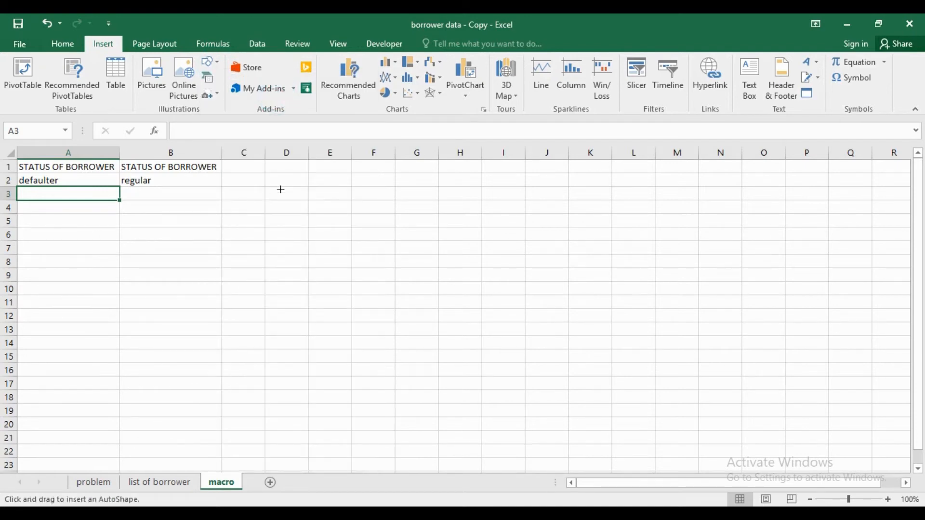
pyautogui.moveTo(48, 232)
pyautogui.mouseDown()
pyautogui.moveTo(137, 305)
pyautogui.moveTo(316, 402)
pyautogui.moveTo(361, 448)
pyautogui.moveTo(401, 449)
pyautogui.mouseUp()
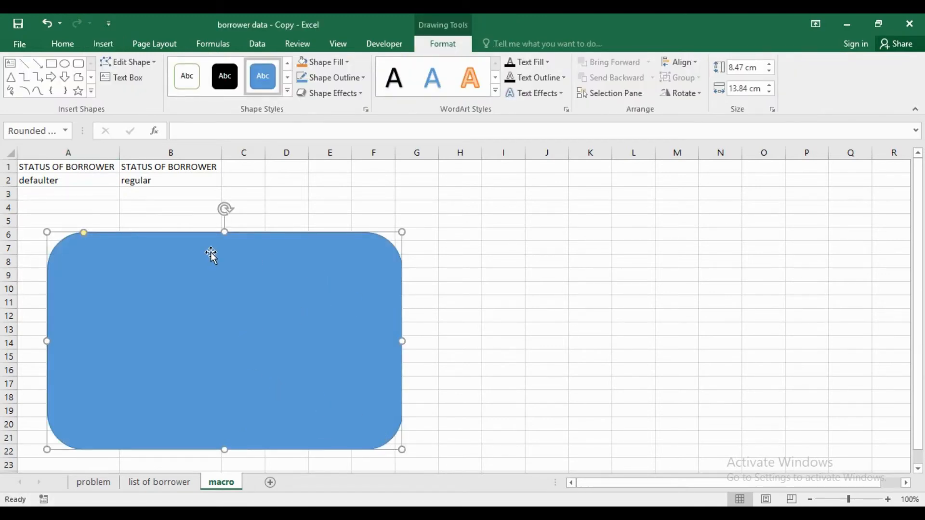
pyautogui.click(473, 259)
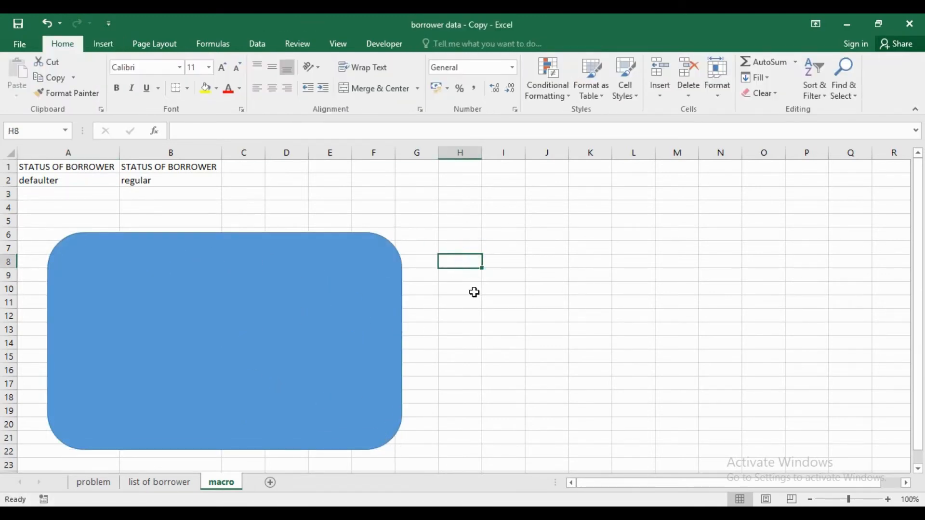
# Draw a form control button across rows 9 to 11 in the upper part of the rounded rectangle, without assigning a macro
pyautogui.click(367, 42)
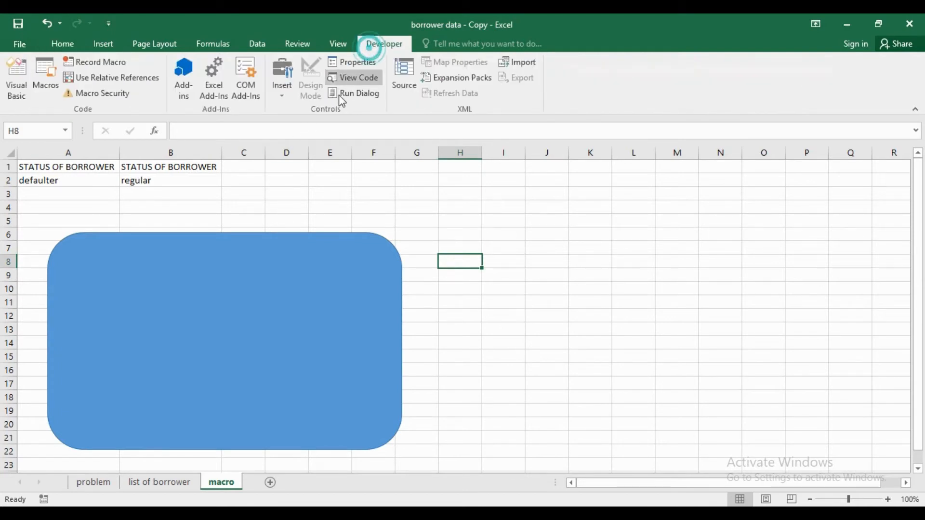
pyautogui.click(295, 92)
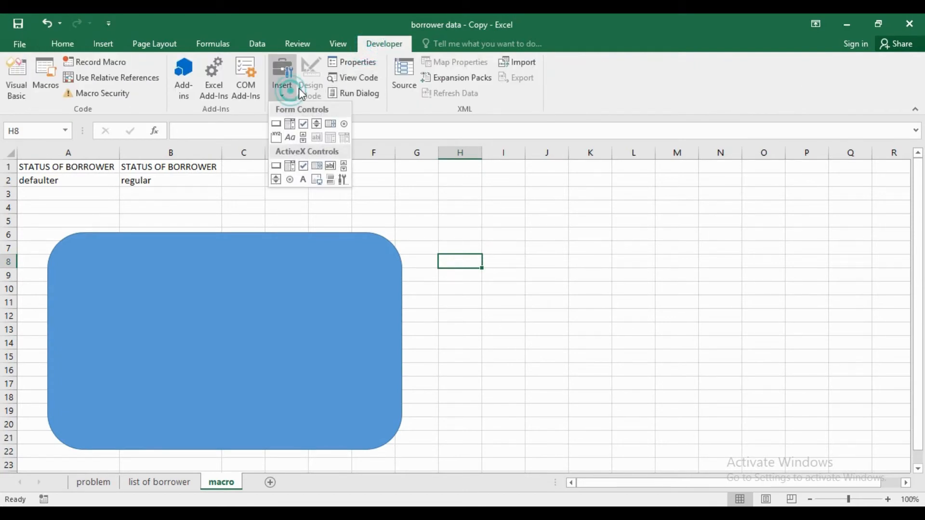
pyautogui.click(276, 124)
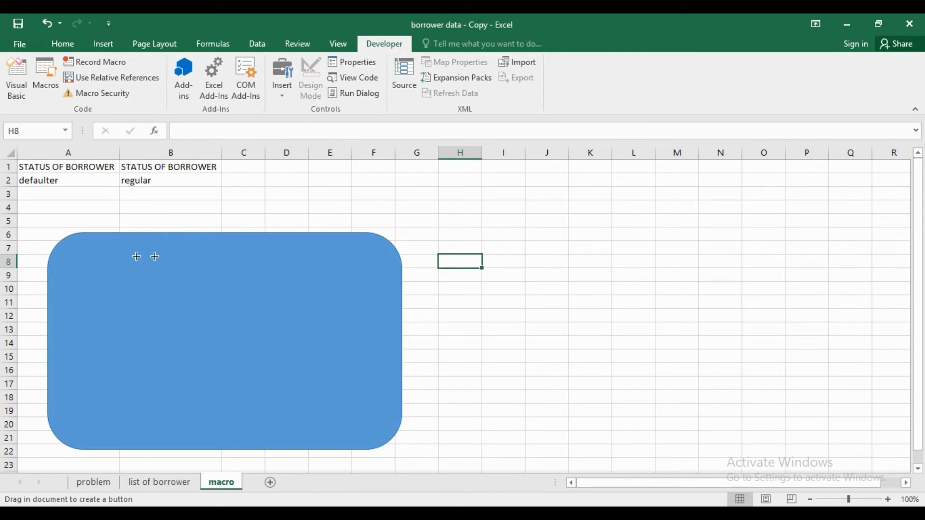
pyautogui.moveTo(122, 264); pyautogui.dragTo(290, 304)
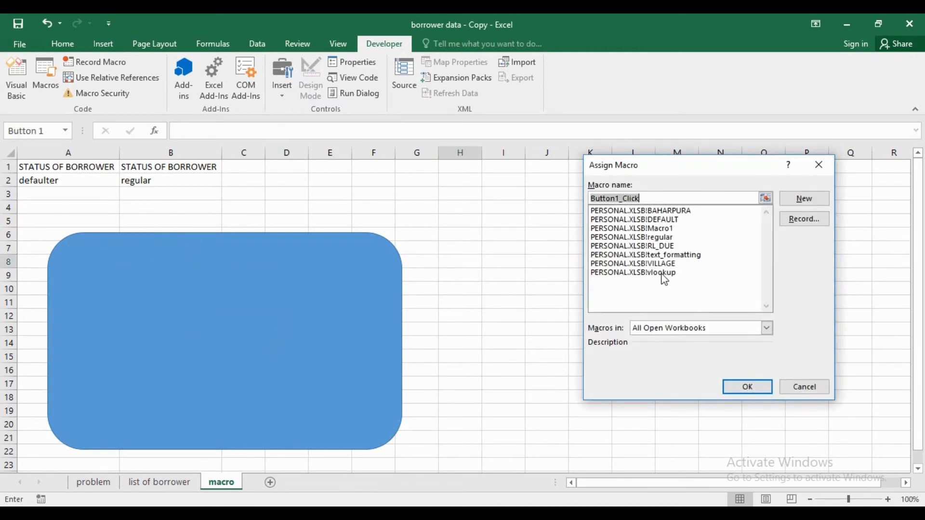
pyautogui.click(802, 386)
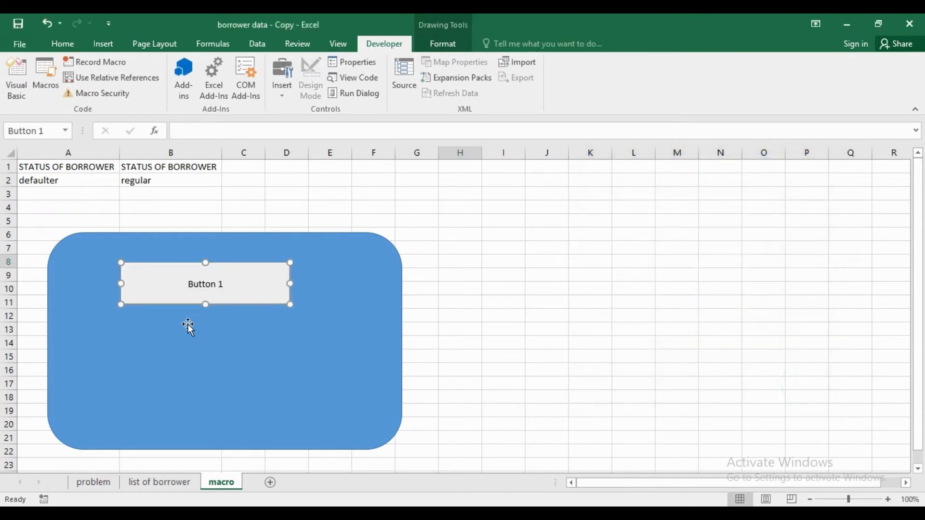
# Draw a second form control button of similar size across rows 15 to 17 of the rounded rectangle, without assigning a macro
pyautogui.click(130, 341)
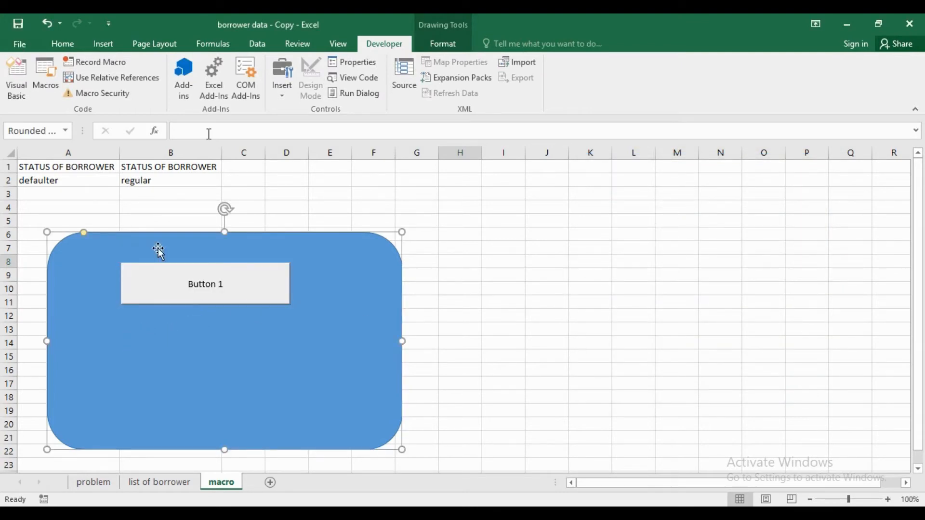
pyautogui.click(284, 91)
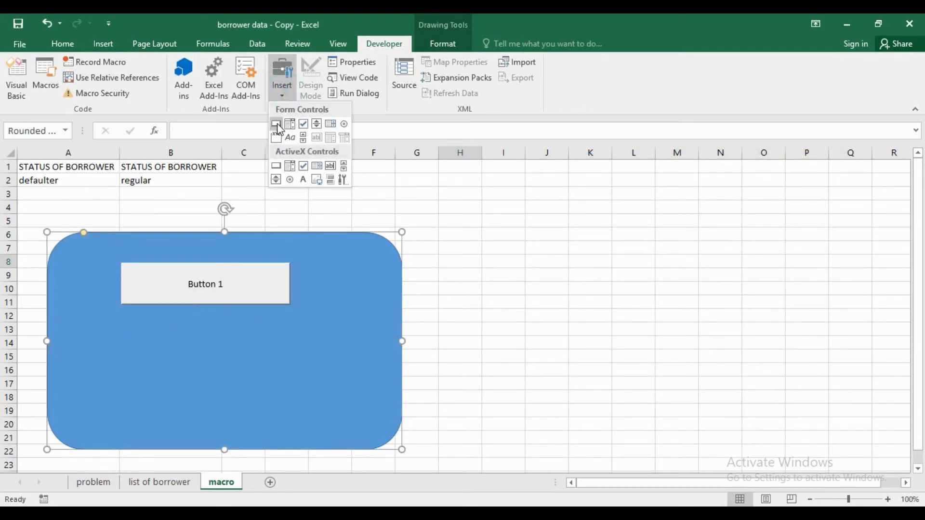
pyautogui.click(277, 124)
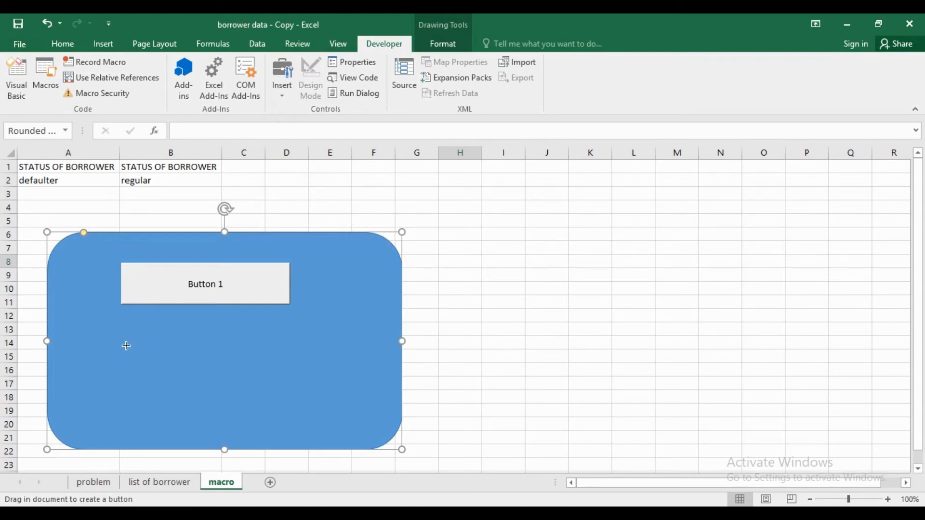
pyautogui.moveTo(126, 345); pyautogui.dragTo(298, 389)
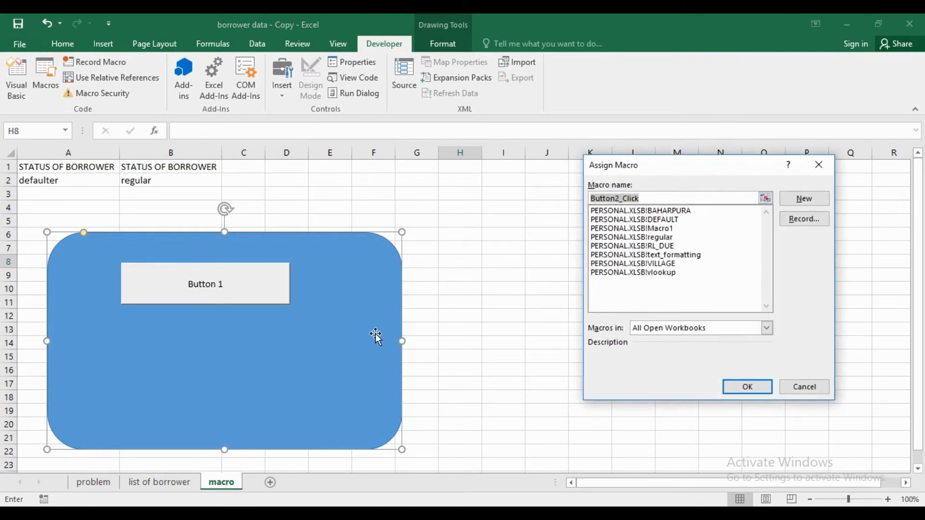
pyautogui.click(802, 387)
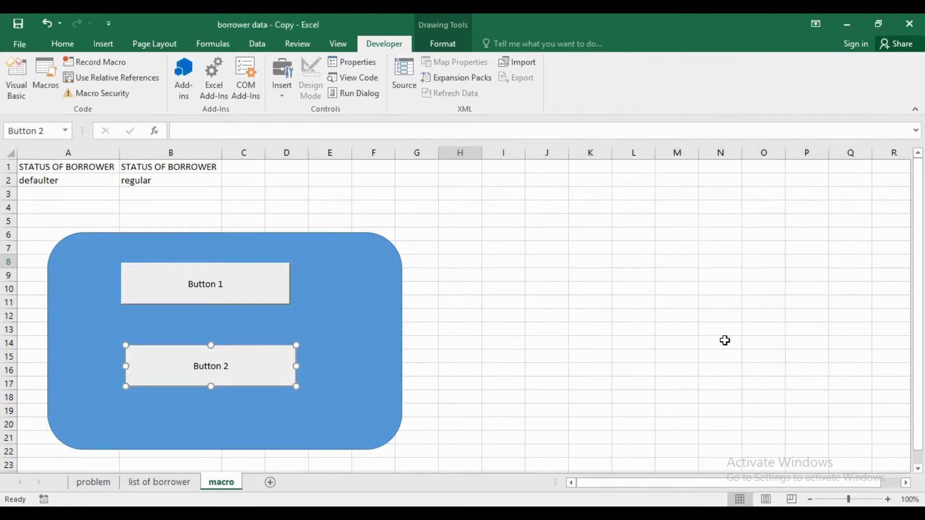
# Nudge the lower button and the rounded rectangle so the two buttons line up one beneath the other
pyautogui.moveTo(227, 346); pyautogui.dragTo(221, 348)
pyautogui.click(227, 367)
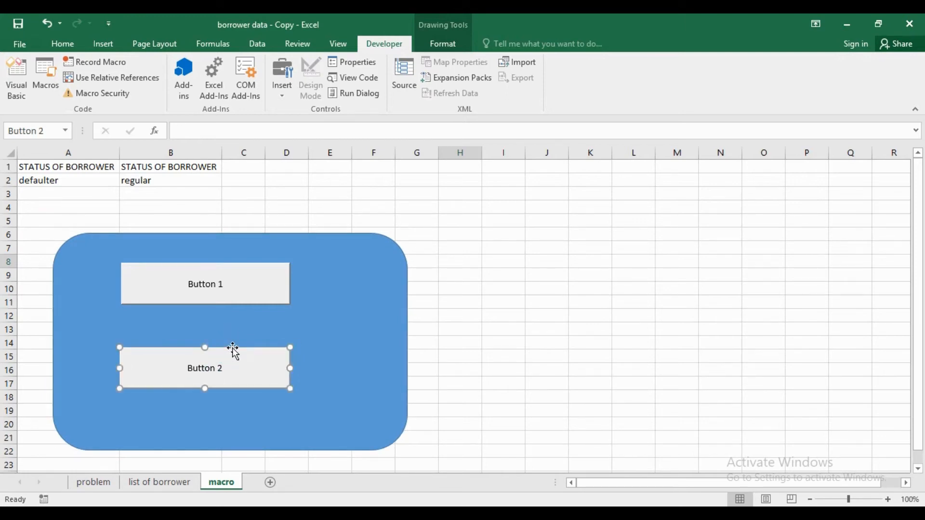
pyautogui.moveTo(225, 370); pyautogui.dragTo(228, 367)
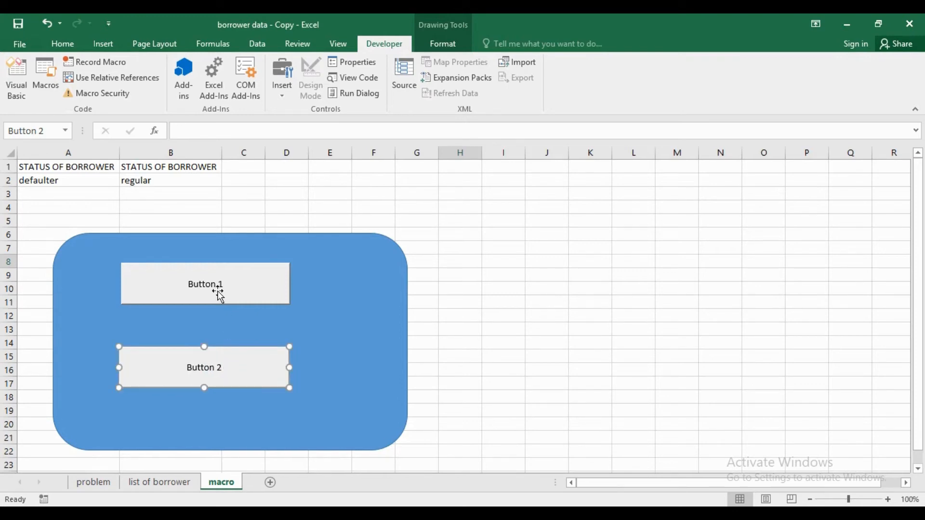
# Change the upper button's label to REGULAR
pyautogui.rightClick(216, 284)
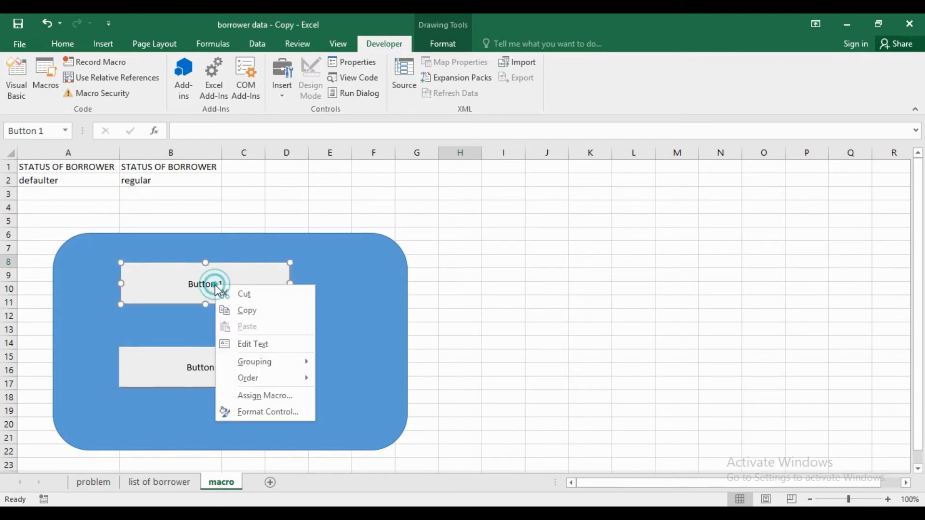
pyautogui.click(242, 341)
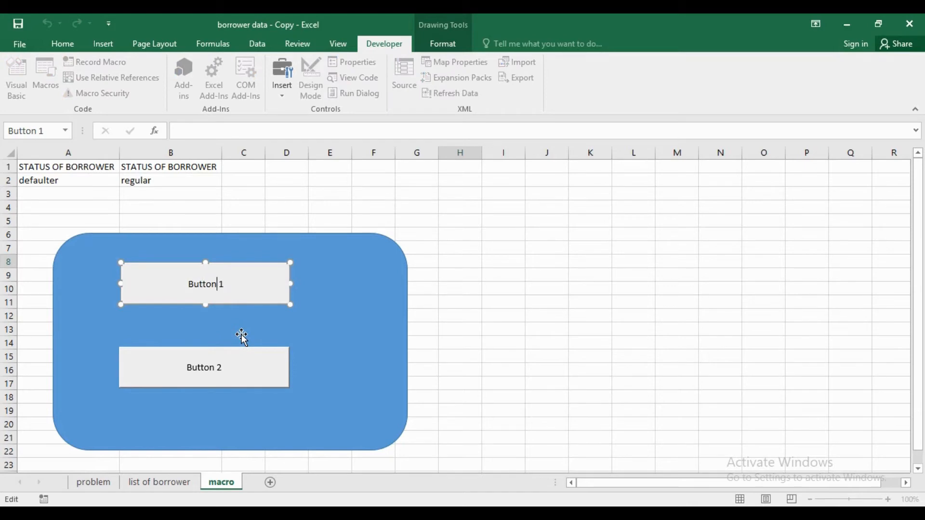
pyautogui.press('BackSpace')
pyautogui.press('BackSpace')
pyautogui.press('BackSpace')
pyautogui.press('BackSpace')
pyautogui.press('BackSpace')
pyautogui.press('BackSpace')
pyautogui.press('BackSpace')
pyautogui.press('BackSpace')
pyautogui.write('REGULAR')
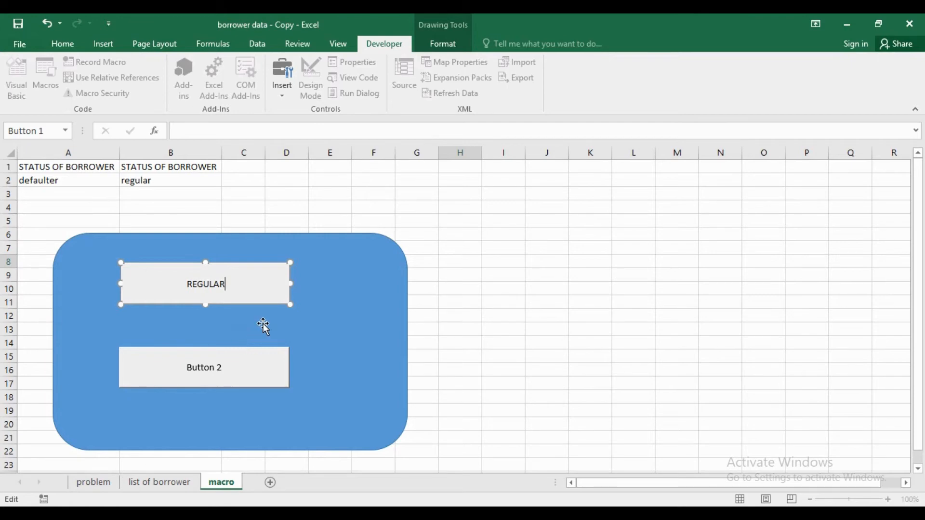
# Change the lower button's label to DEFAULTER and deselect it
pyautogui.rightClick(228, 369)
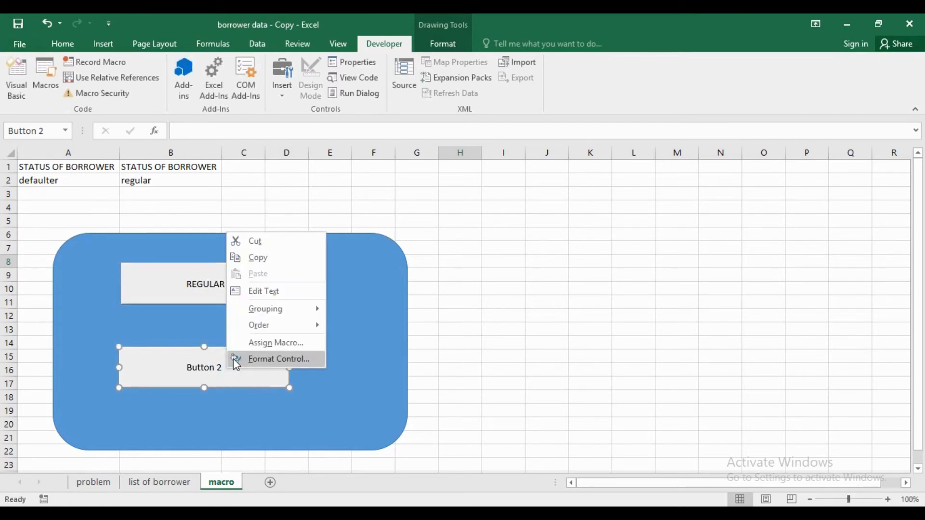
pyautogui.click(264, 291)
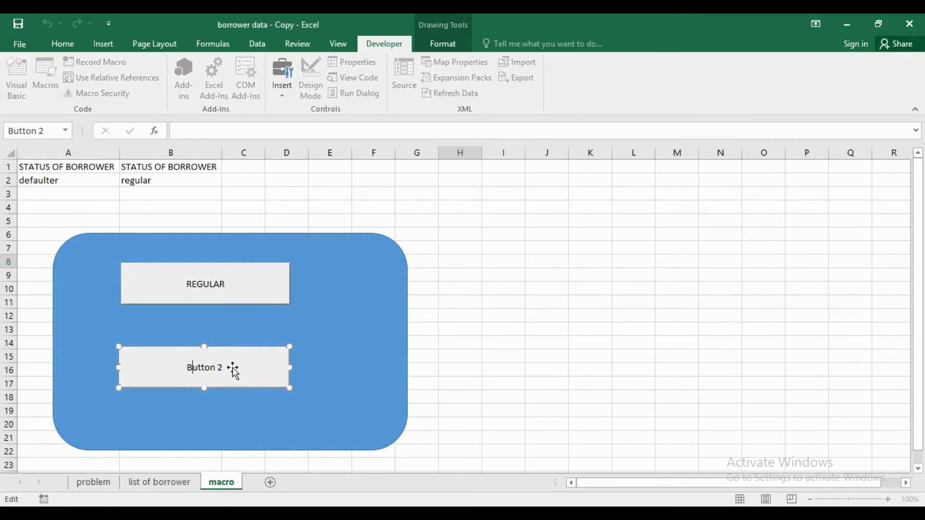
pyautogui.press('BackSpace')
pyautogui.press('BackSpace')
pyautogui.press('BackSpace')
pyautogui.press('BackSpace')
pyautogui.press('BackSpace')
pyautogui.press('BackSpace')
pyautogui.press('BackSpace')
pyautogui.press('BackSpace')
pyautogui.write('DEFAULTER')
pyautogui.click(408, 220)
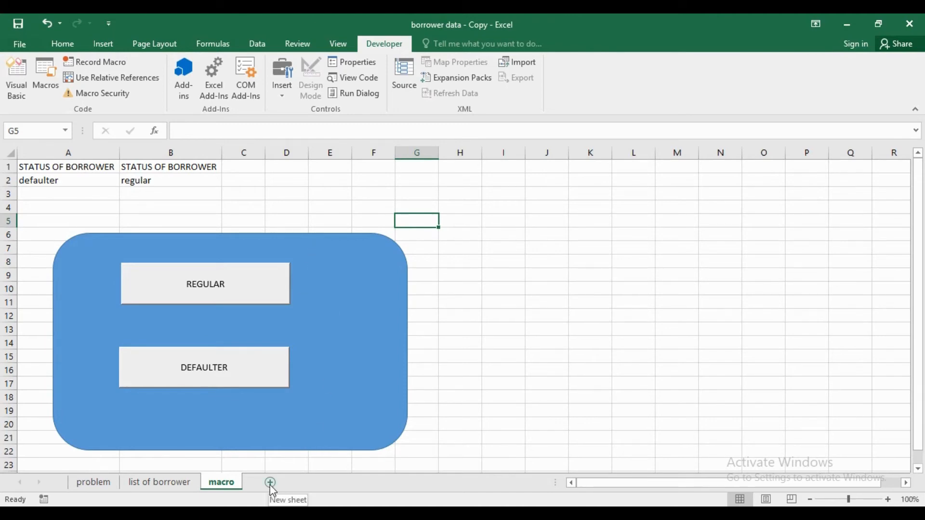
# Start recording a macro named REGULAR from cell A1 of the list of borrower sheet, replacing the existing macro of that name
pyautogui.click(157, 481)
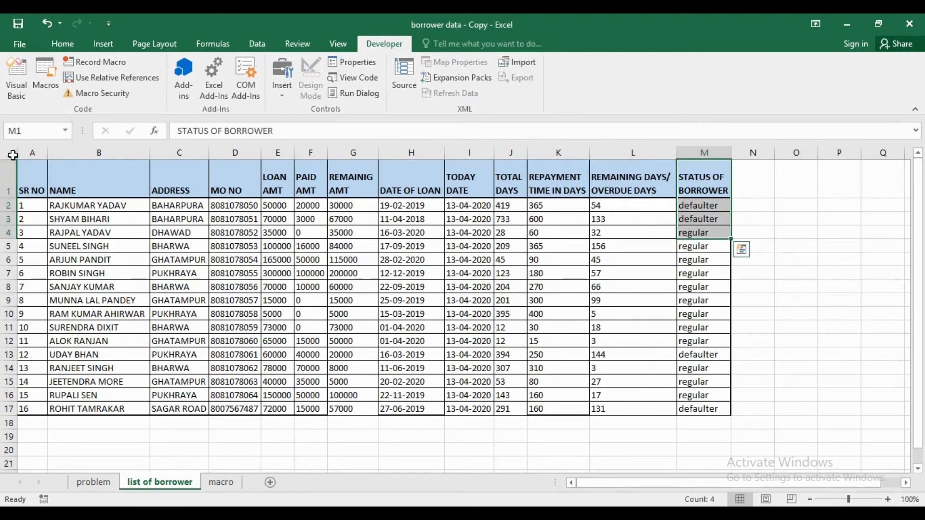
pyautogui.click(29, 174)
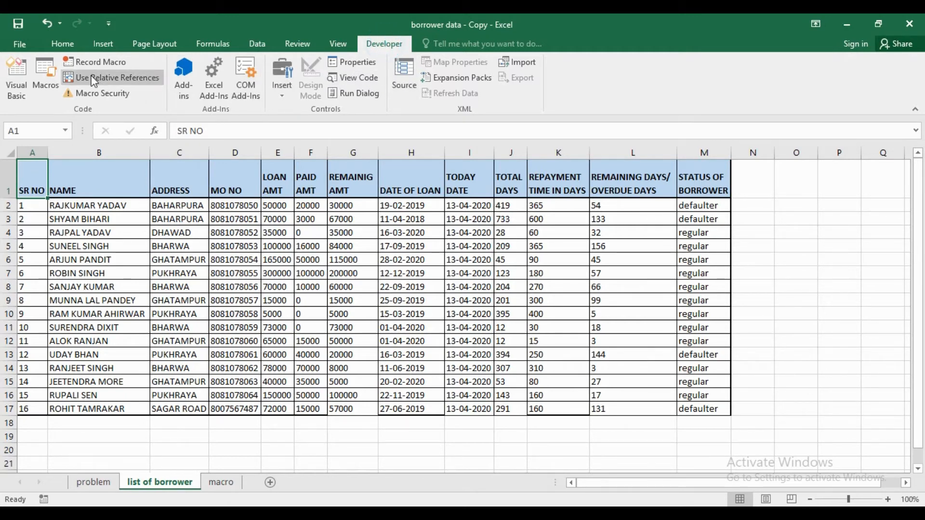
pyautogui.click(84, 60)
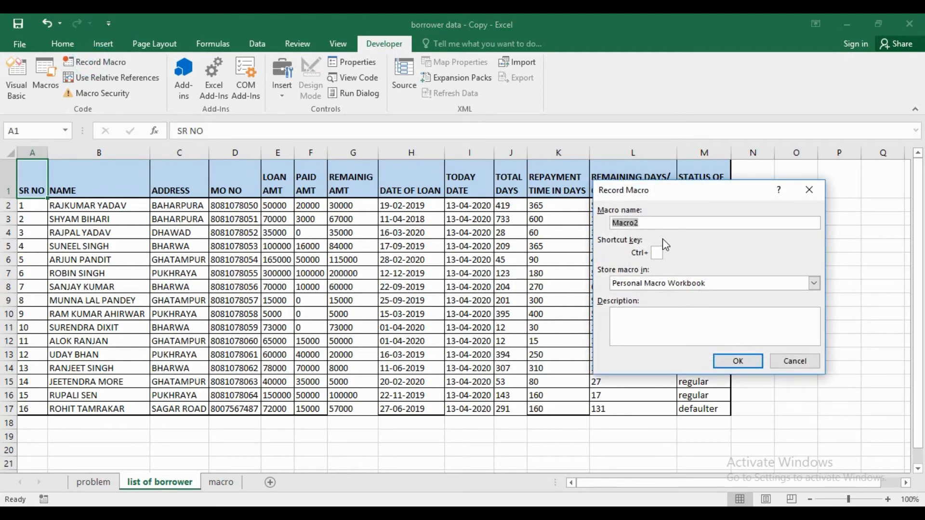
pyautogui.write('REGULAR')
pyautogui.click(725, 362)
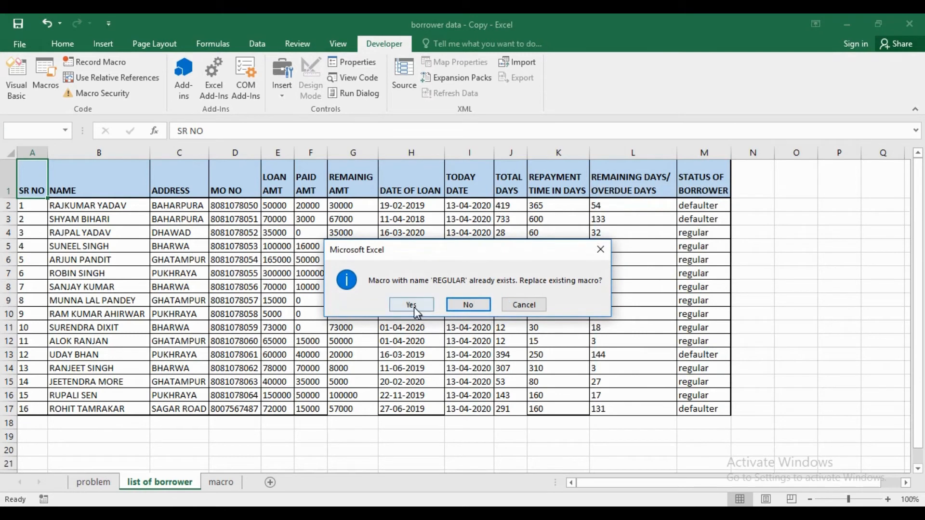
pyautogui.click(412, 306)
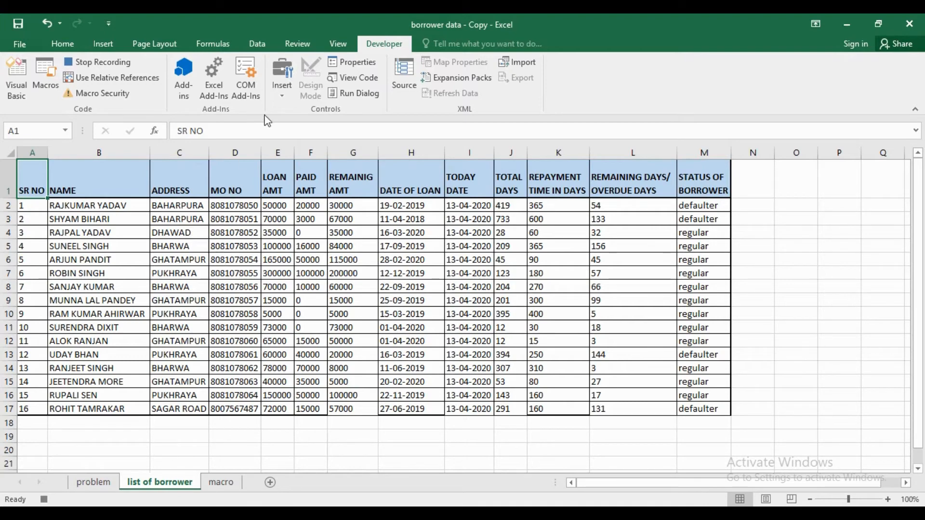
# Sort the whole borrower list by REMAINING DAYS/ OVERDUE DAYS values from smallest to largest
pyautogui.click(257, 45)
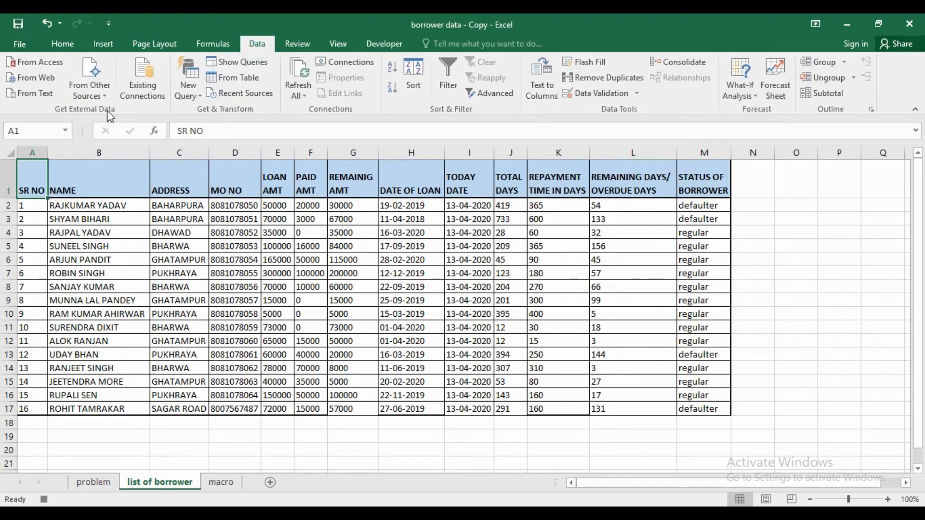
pyautogui.click(10, 152)
pyautogui.click(410, 85)
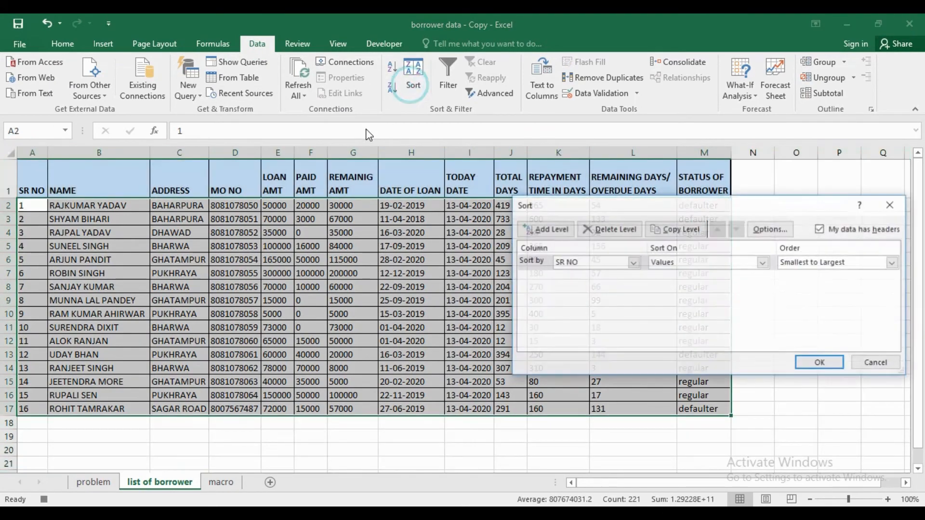
pyautogui.click(584, 262)
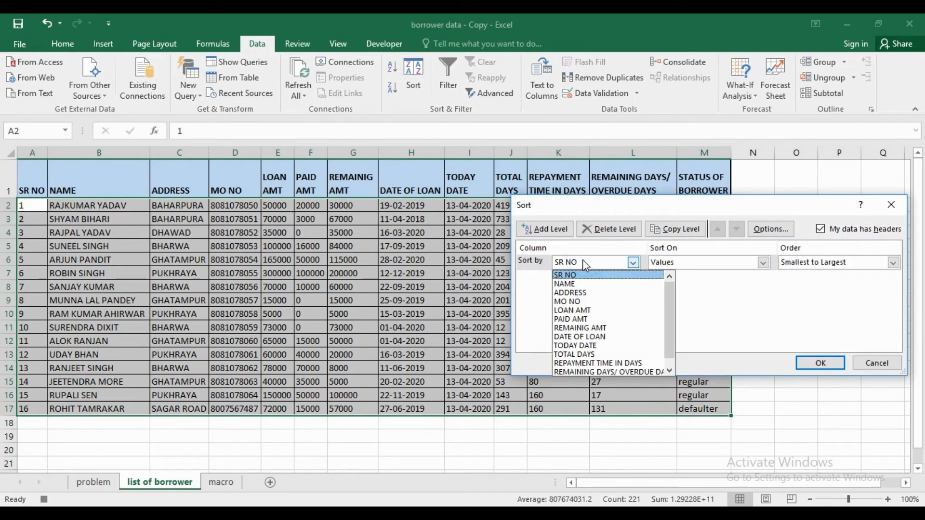
pyautogui.click(596, 215)
pyautogui.moveTo(595, 212); pyautogui.dragTo(147, 294)
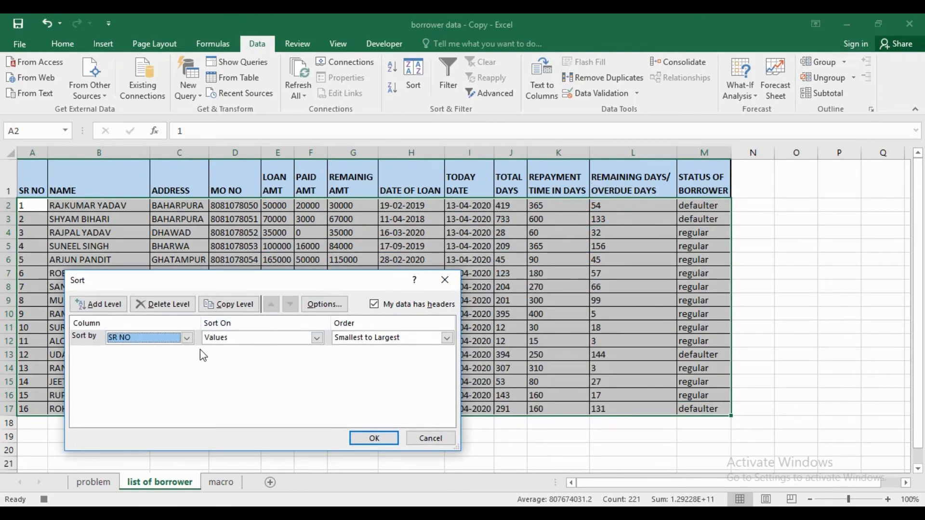
pyautogui.click(186, 337)
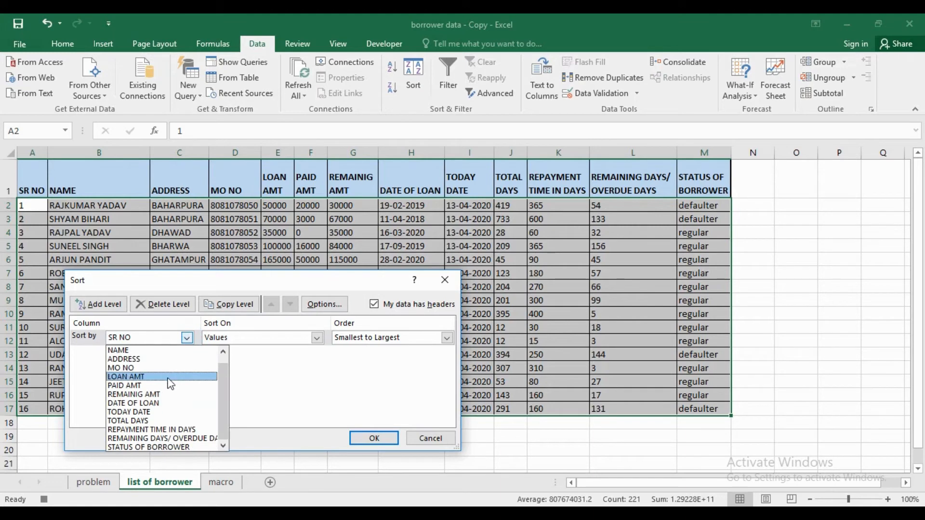
pyautogui.click(175, 438)
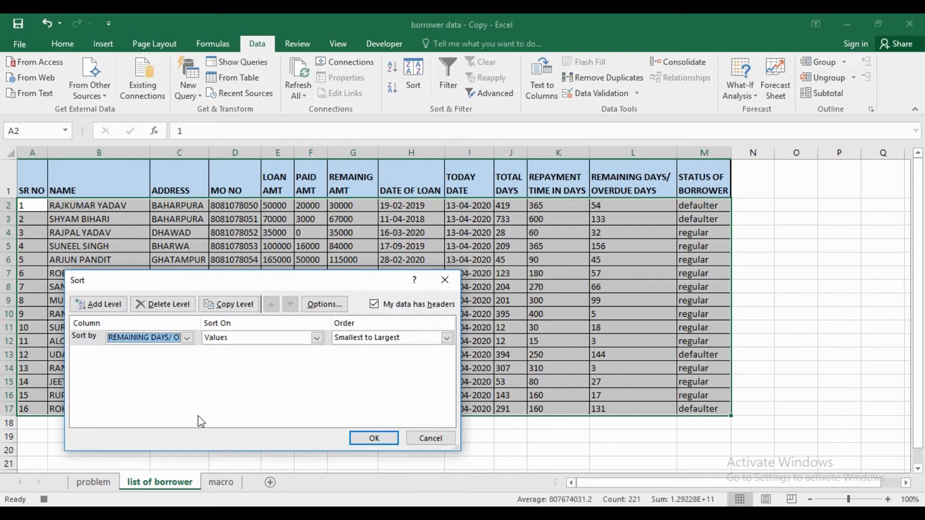
pyautogui.click(372, 437)
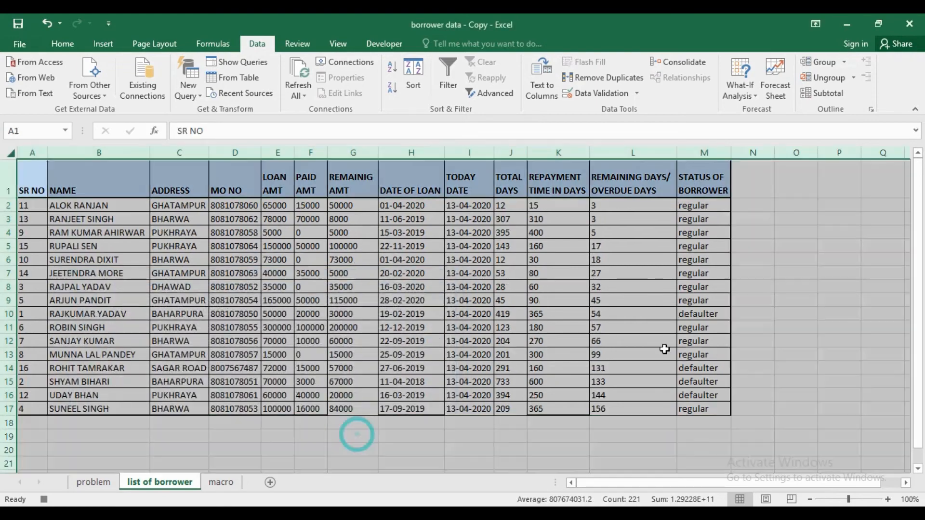
pyautogui.click(630, 295)
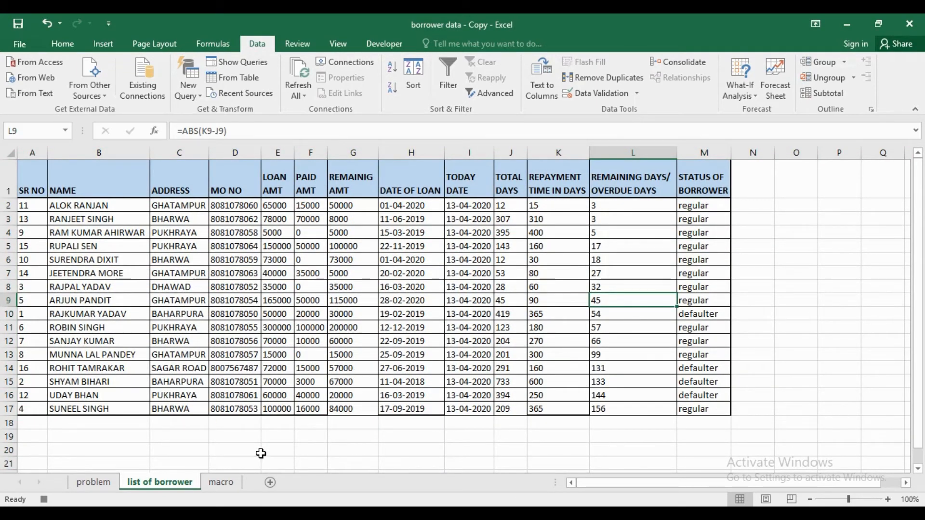
# Add a new sheet and start an advanced filter copying to another location, with list of borrower columns A:M as list range
pyautogui.click(269, 482)
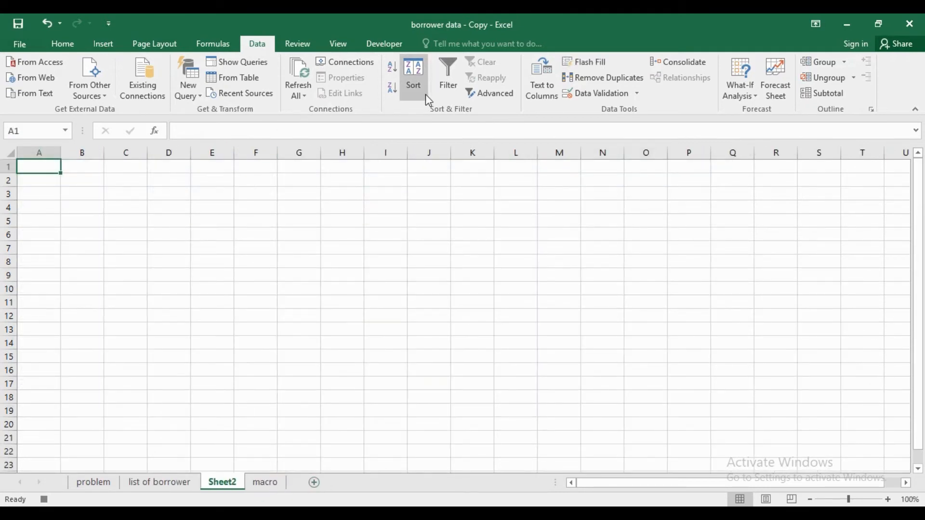
pyautogui.click(490, 94)
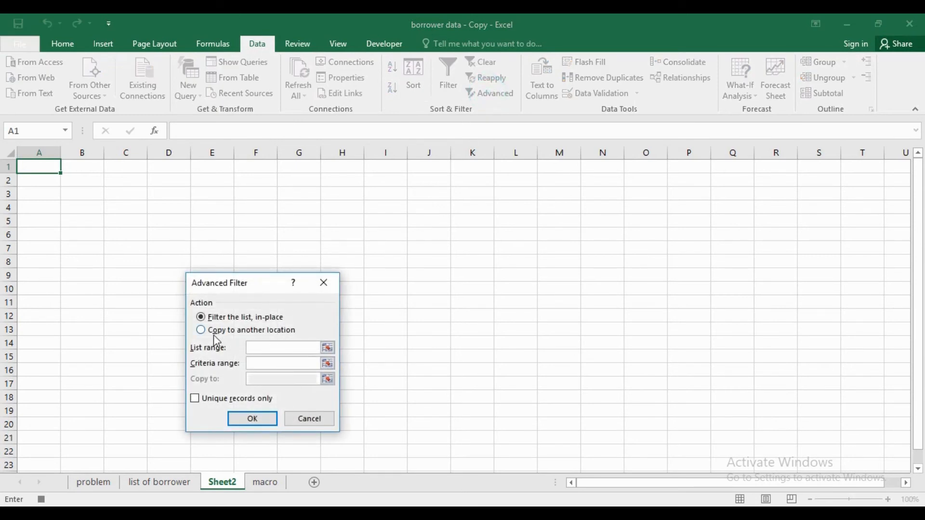
pyautogui.click(249, 330)
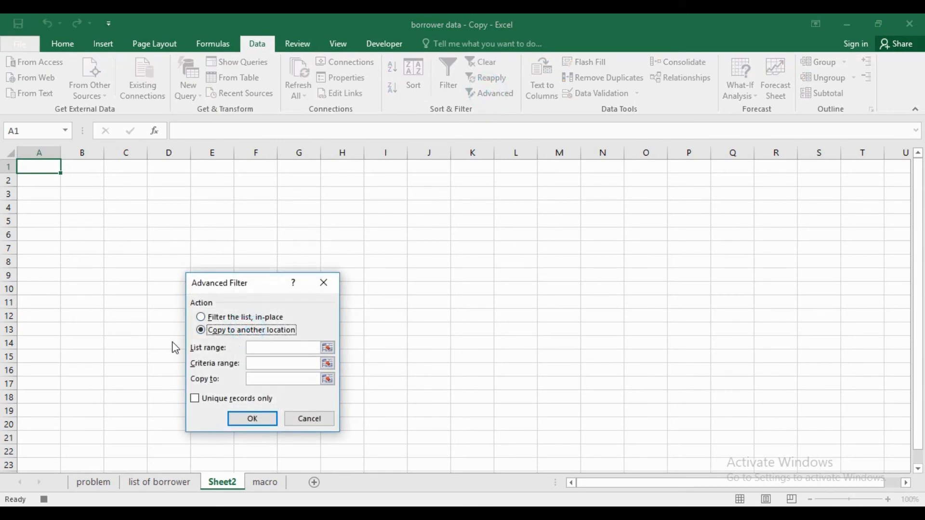
pyautogui.click(263, 348)
pyautogui.click(152, 483)
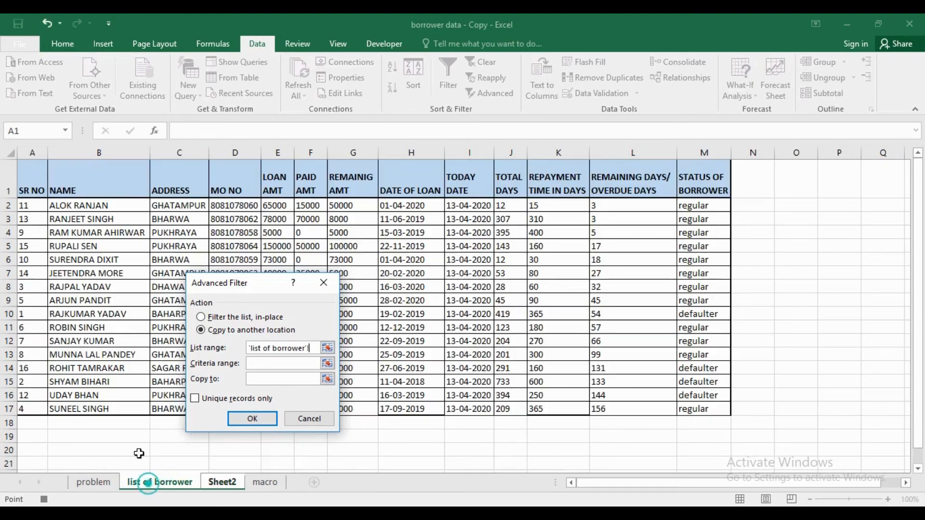
pyautogui.moveTo(36, 154); pyautogui.dragTo(685, 156)
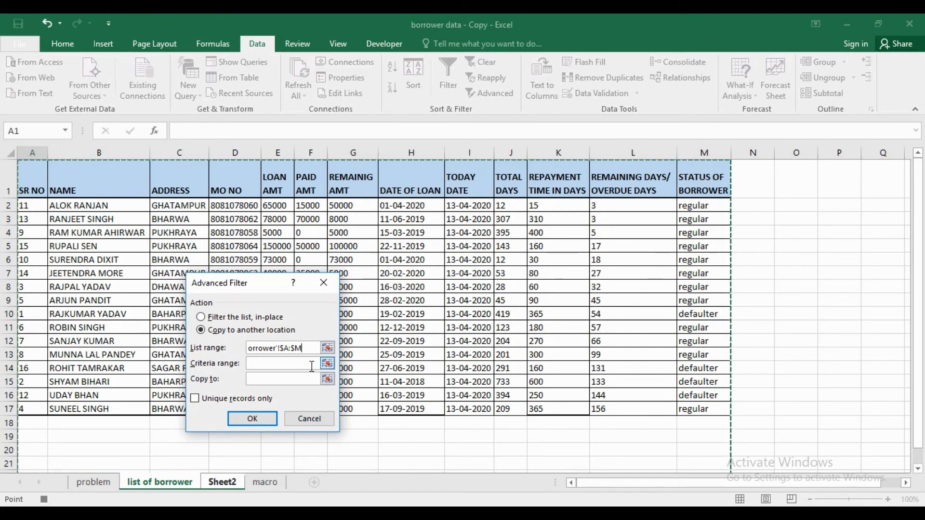
# Use macro sheet cells B1:B2 as the filter criteria and copy the filtered records to cell A1 of the new sheet
pyautogui.click(289, 364)
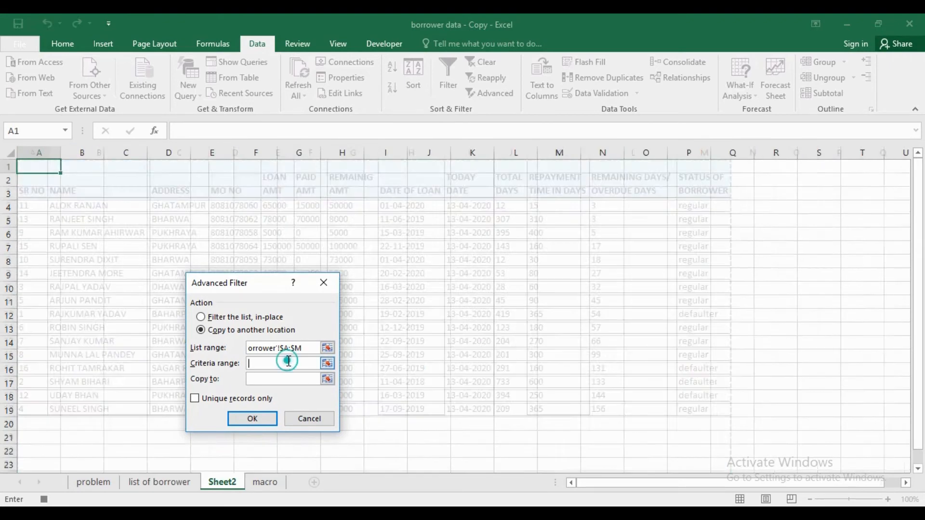
pyautogui.click(275, 487)
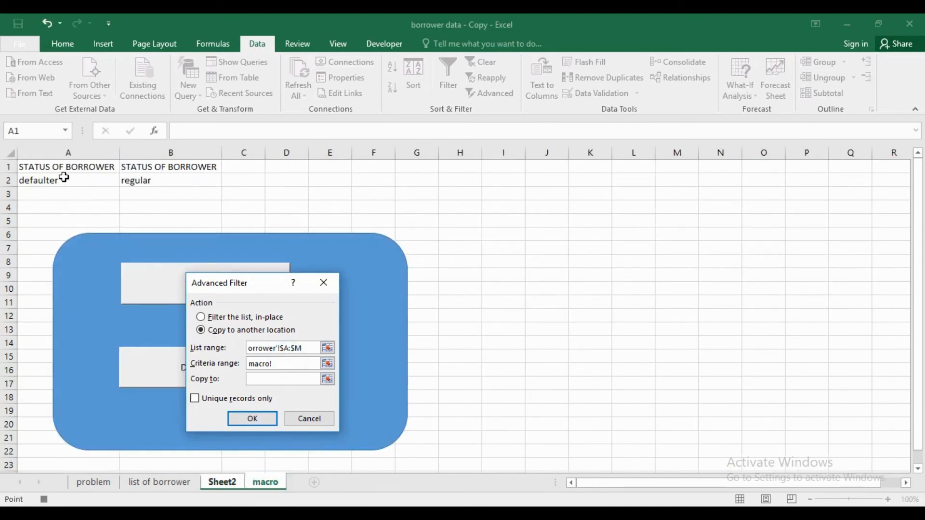
pyautogui.moveTo(136, 166); pyautogui.dragTo(142, 181)
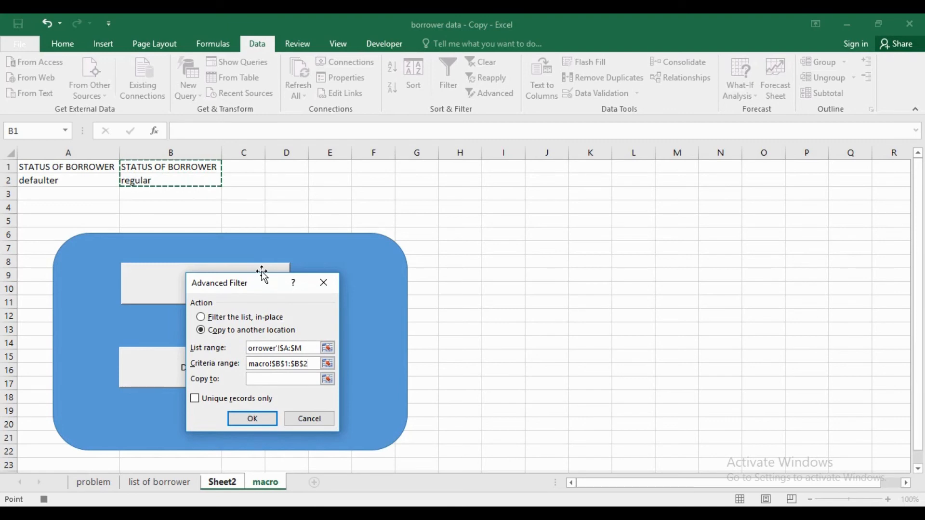
pyautogui.click(267, 379)
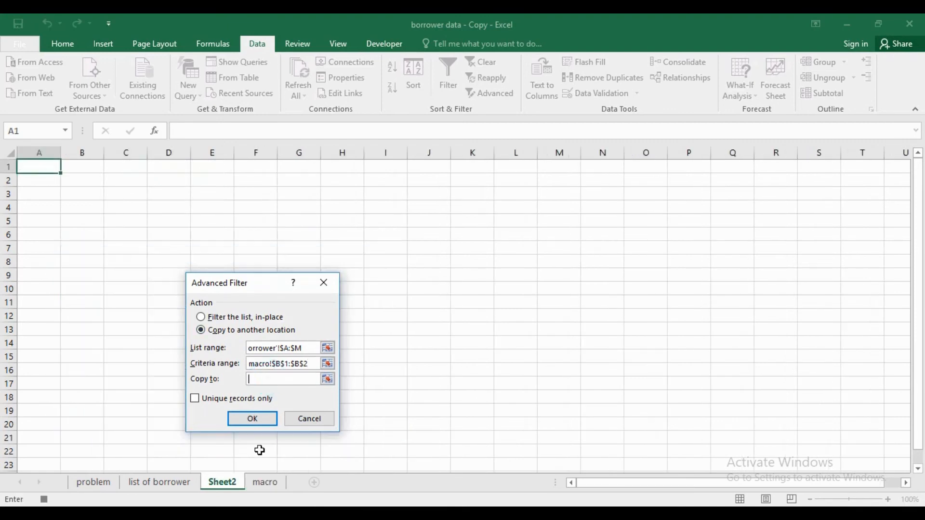
pyautogui.click(39, 167)
pyautogui.click(252, 418)
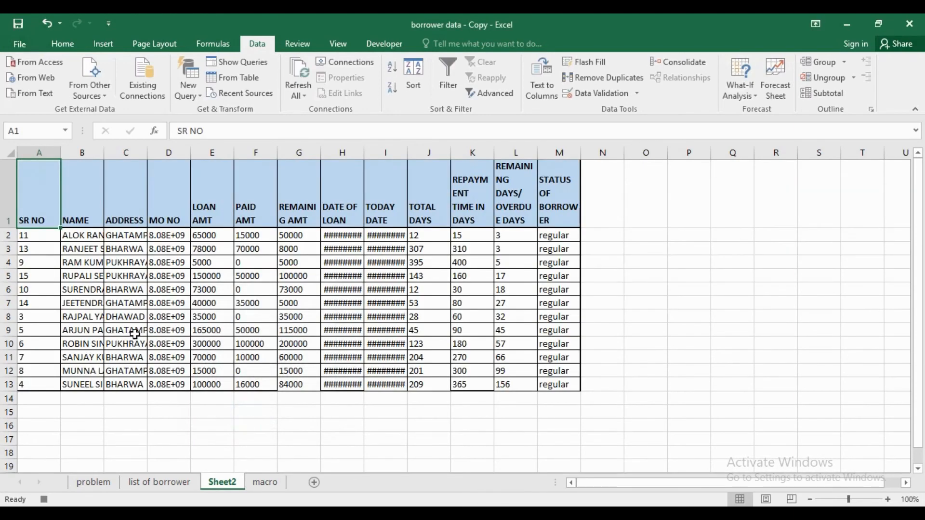
# Autofit the width of all columns on the filtered report sheet and stop recording the macro
pyautogui.click(9, 150)
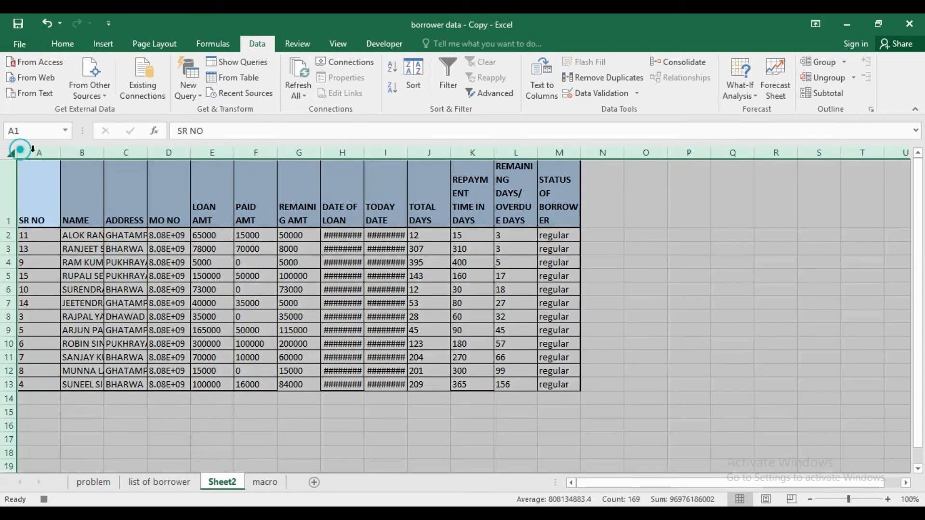
pyautogui.doubleClick(60, 152)
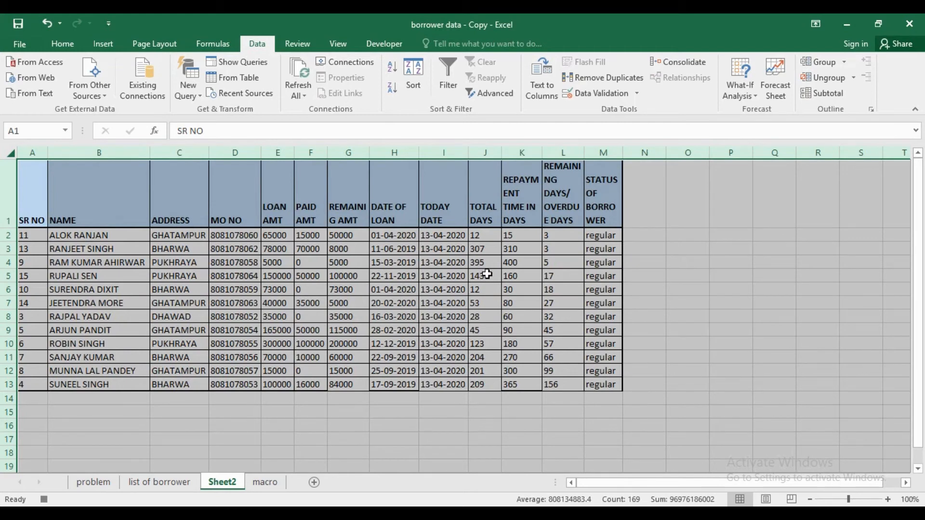
pyautogui.click(384, 44)
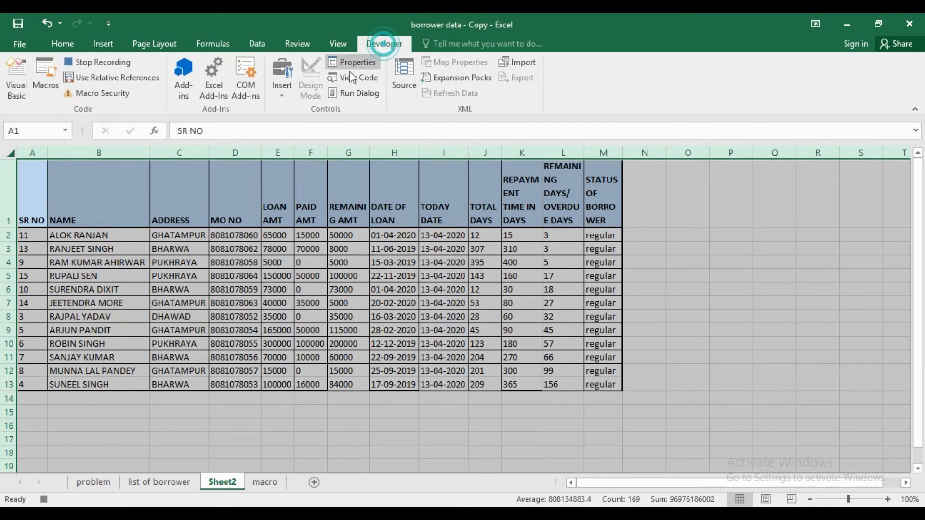
pyautogui.click(98, 62)
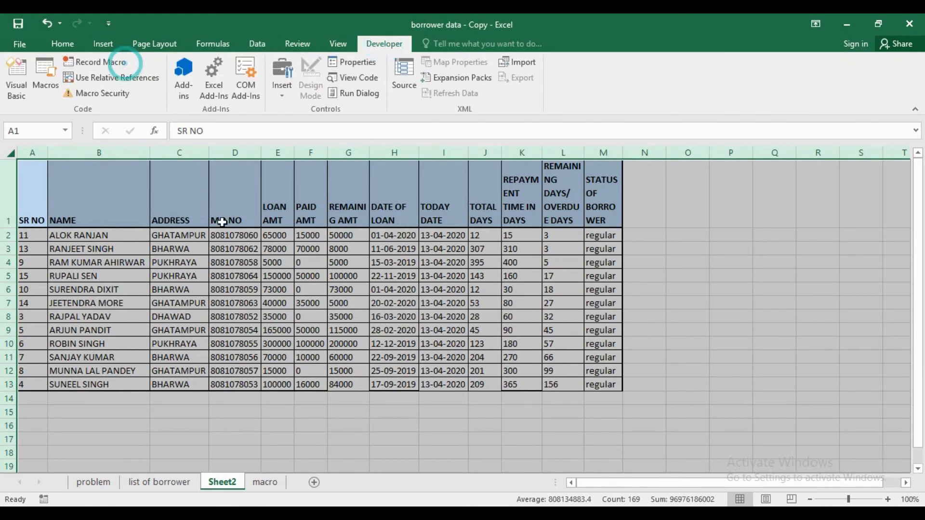
# Assign the PERSONAL.XLSB!REGULAR macro to the REGULAR button on the macro sheet and deselect the button
pyautogui.click(266, 482)
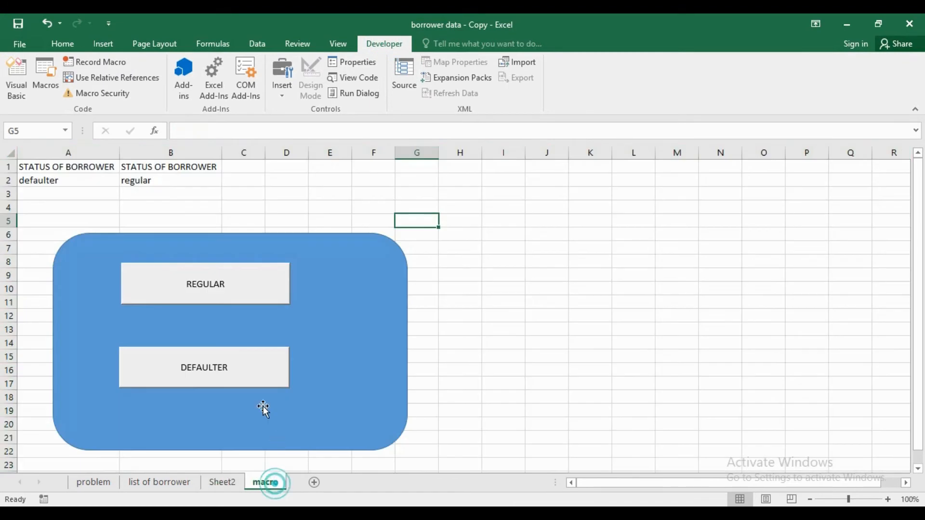
pyautogui.rightClick(200, 284)
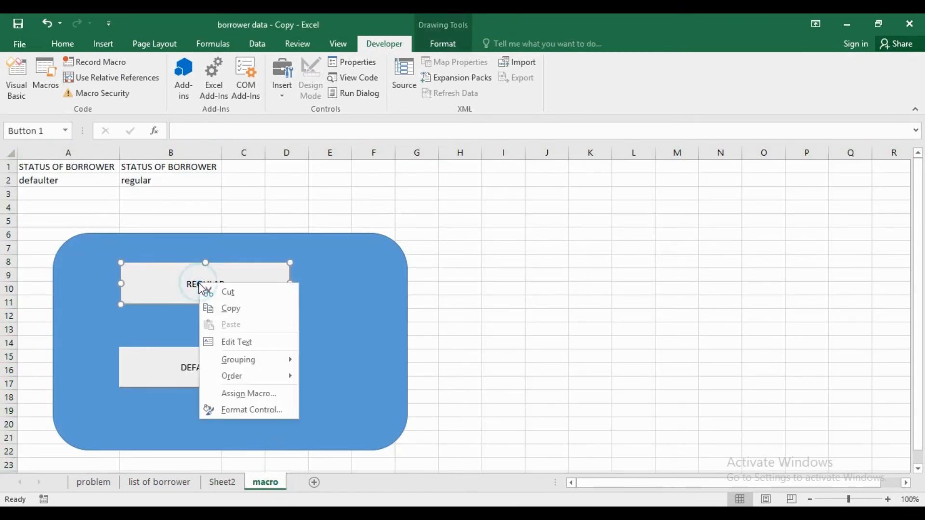
pyautogui.click(255, 393)
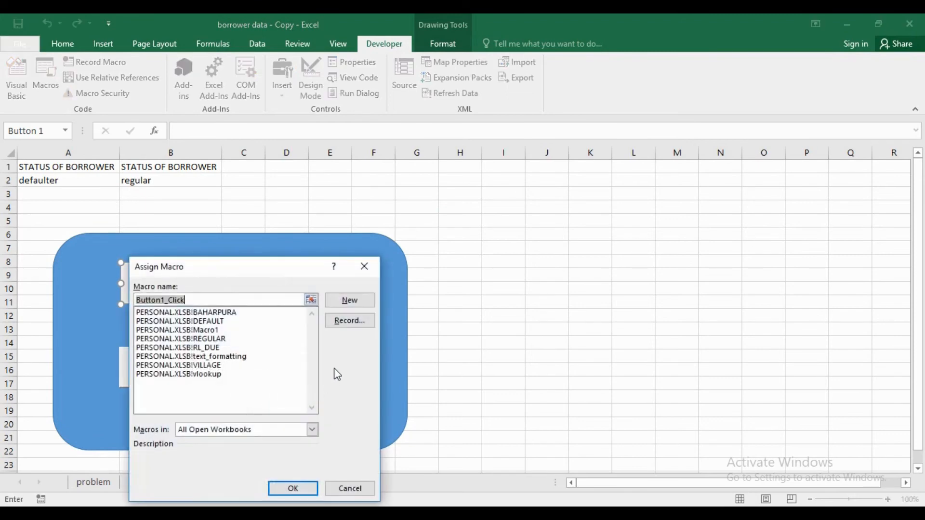
pyautogui.click(207, 339)
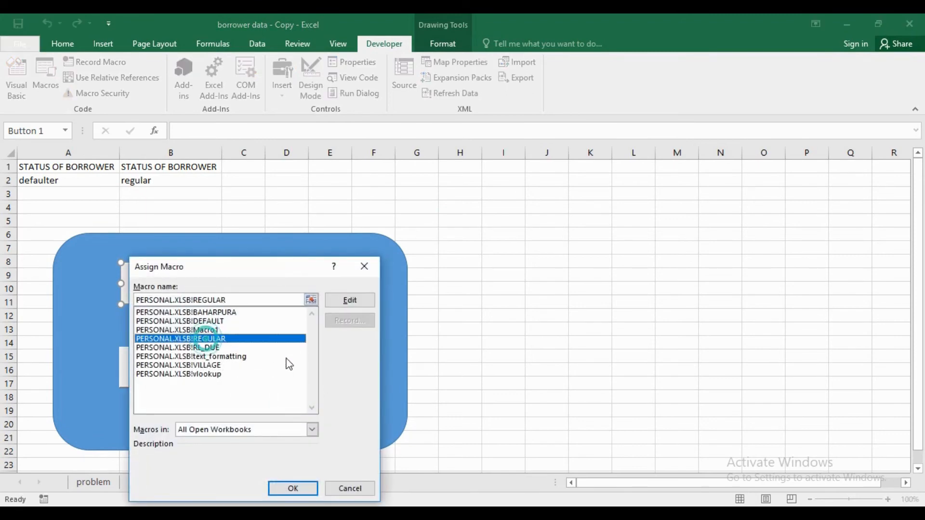
pyautogui.click(293, 489)
pyautogui.click(476, 339)
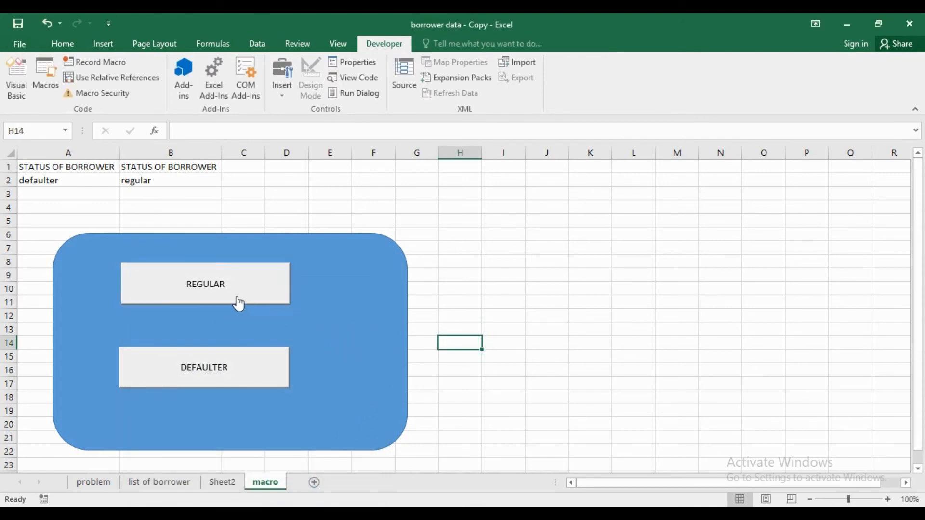
# Test the REGULAR button by running its macro to generate a report of regular borrowers
pyautogui.click(206, 292)
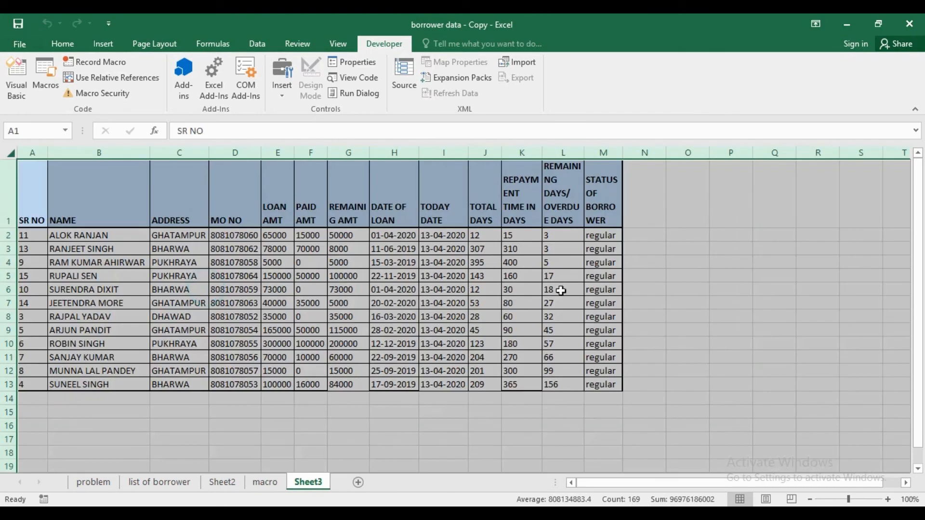
pyautogui.click(641, 319)
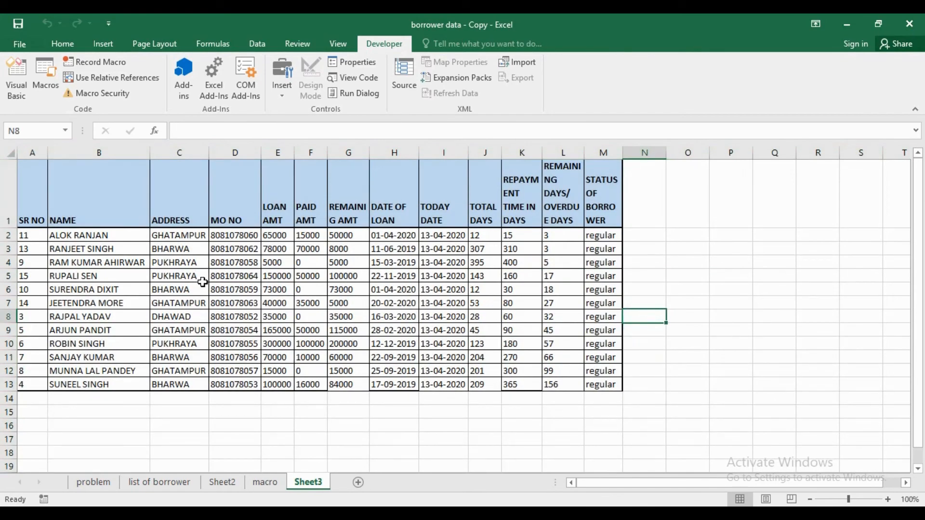
# Examine the first borrower's days, dates and amounts in the generated report, and check the list of borrower sheet's paid amounts
pyautogui.click(552, 234)
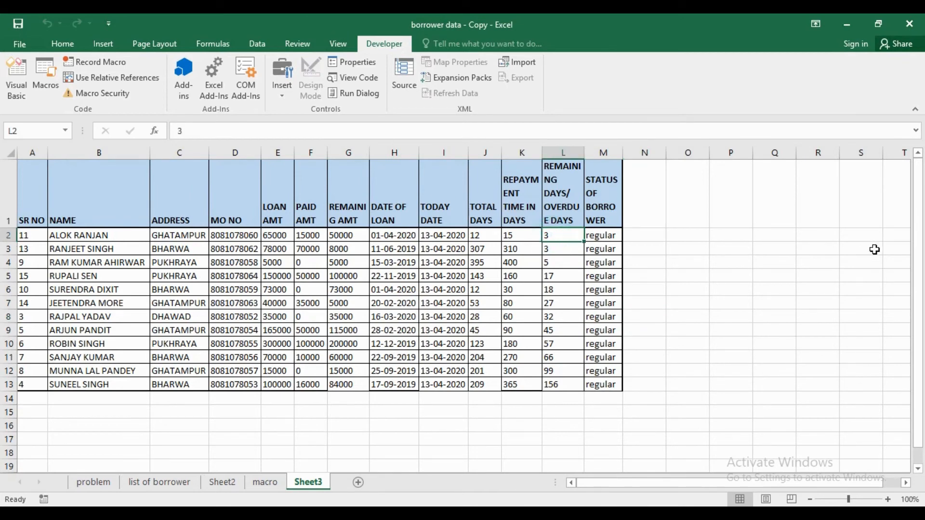
pyautogui.press('Left')
pyautogui.press('Left')
pyautogui.press('Left')
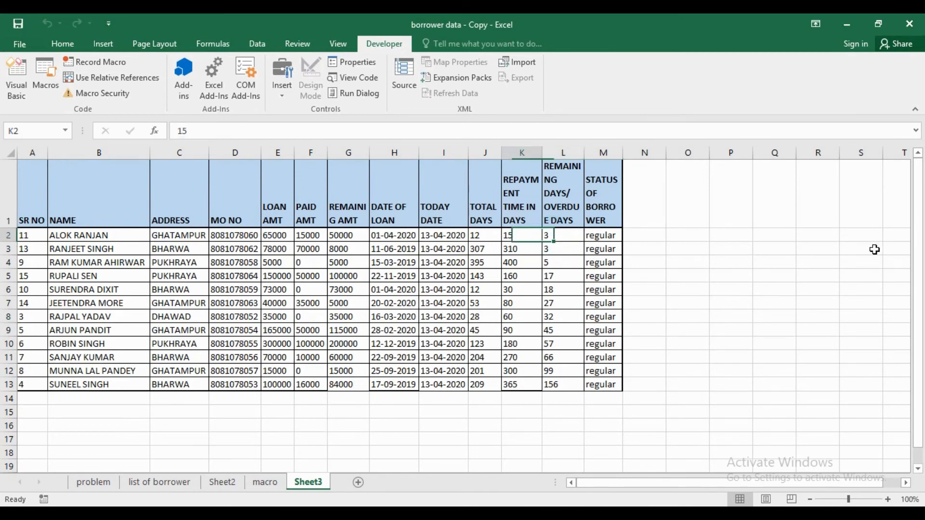
pyautogui.press('Right')
pyautogui.press('Right')
pyautogui.press('Left')
pyautogui.press('Left')
pyautogui.press('Left')
pyautogui.press('Left')
pyautogui.press('Left')
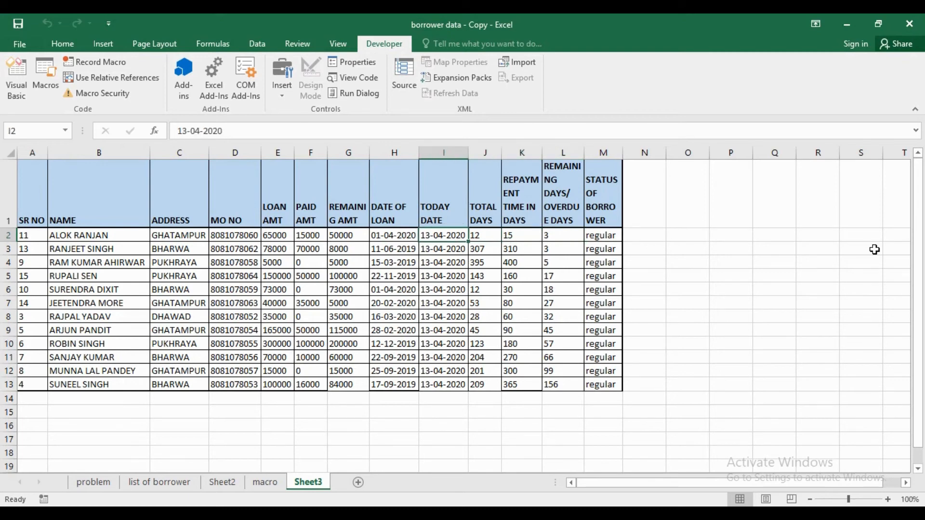
pyautogui.press('Right')
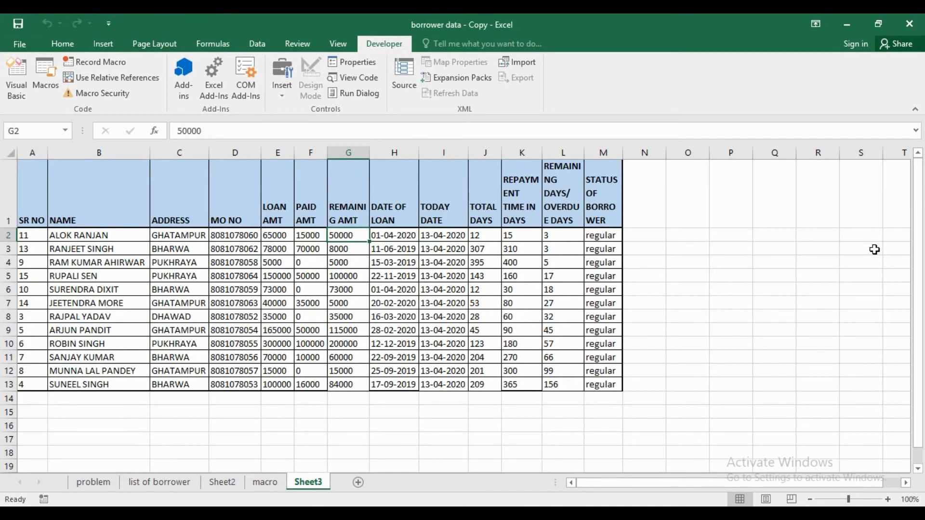
pyautogui.press('Left')
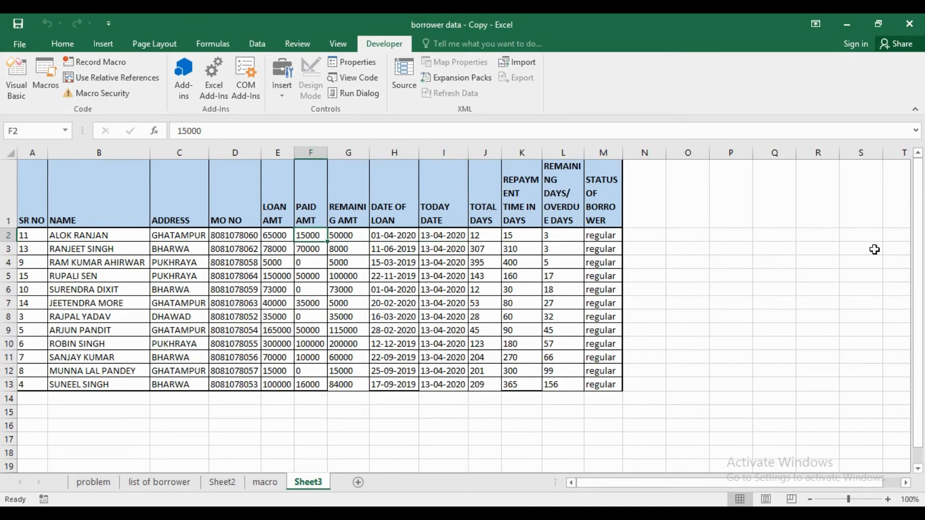
pyautogui.click(196, 482)
pyautogui.click(310, 219)
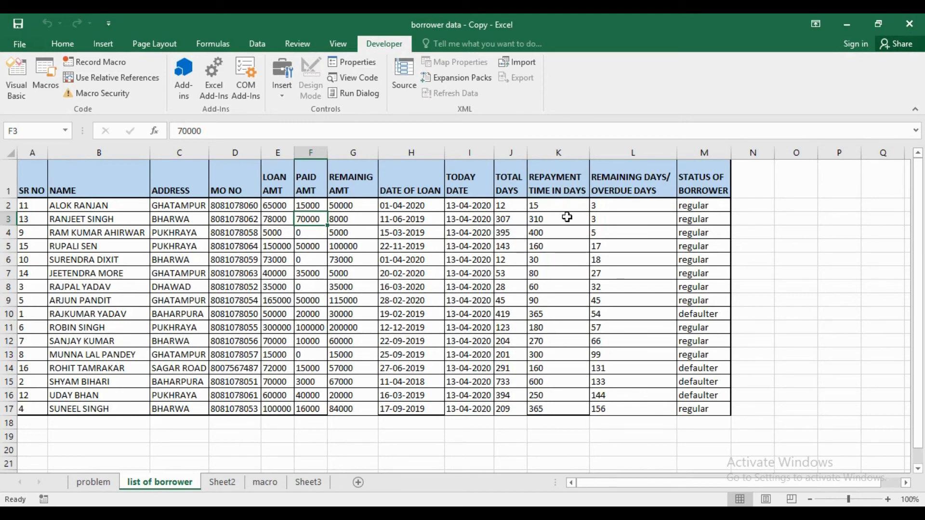
# Delete the generated report sheets Sheet2 and Sheet3 from the workbook
pyautogui.click(227, 487)
pyautogui.rightClick(225, 484)
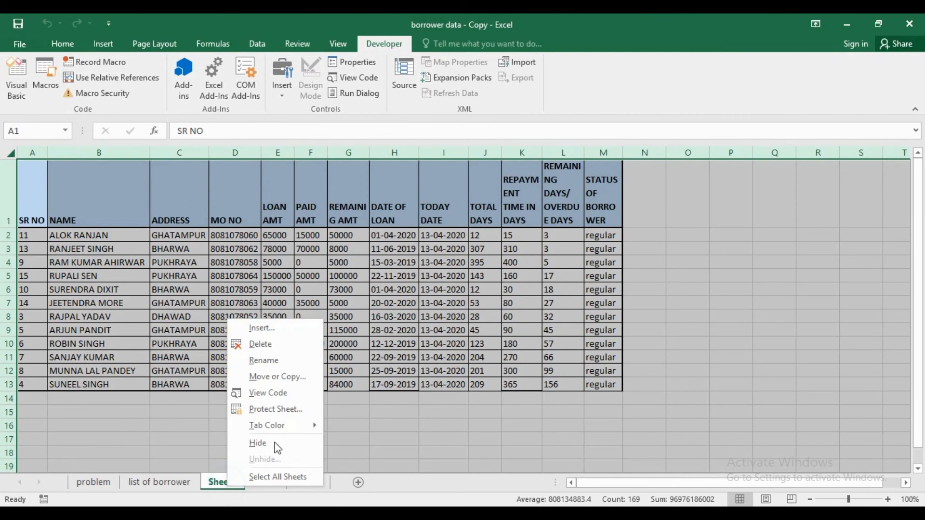
pyautogui.click(272, 343)
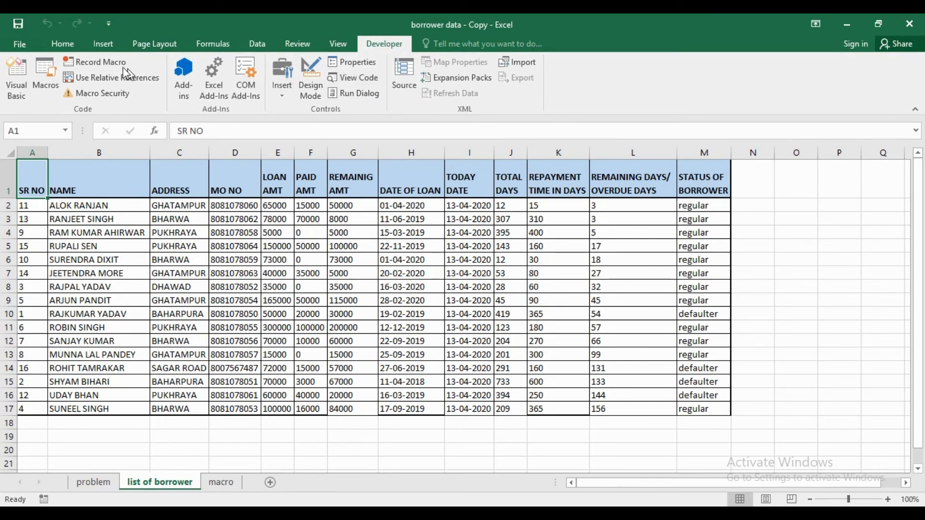
# Start recording a macro named DEFAULTER from the list of borrower sheet, stored in the Personal Macro Workbook
pyautogui.click(105, 63)
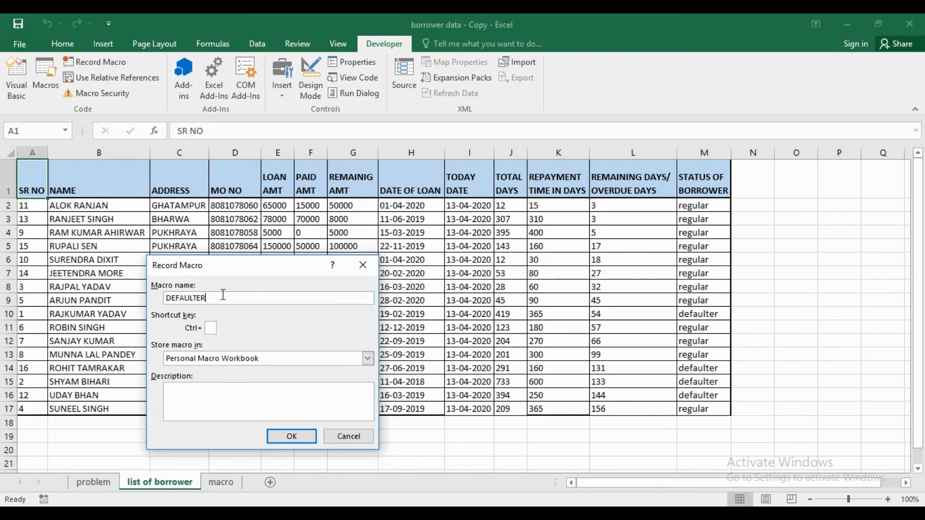
pyautogui.click(310, 435)
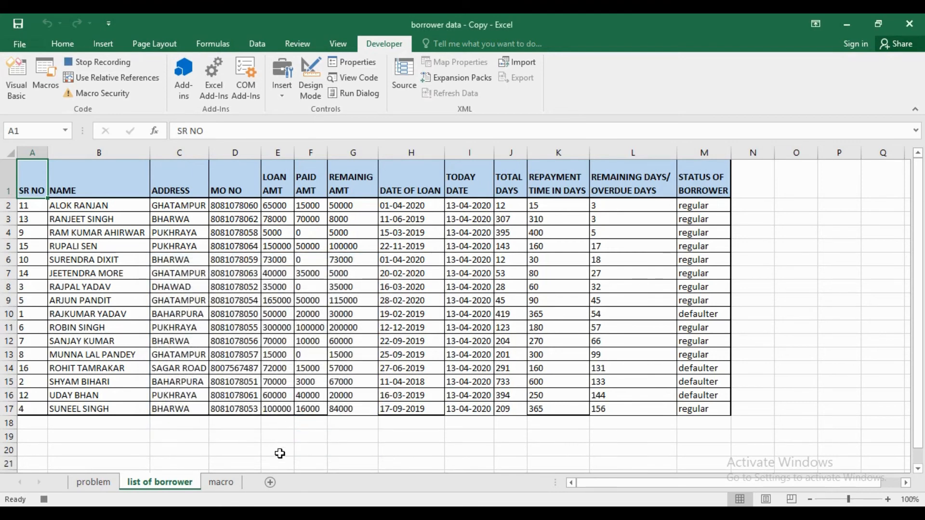
# Add a new sheet and set up an Advanced Filter that copies to another location, with columns A:M of list of borrower as list range
pyautogui.click(271, 482)
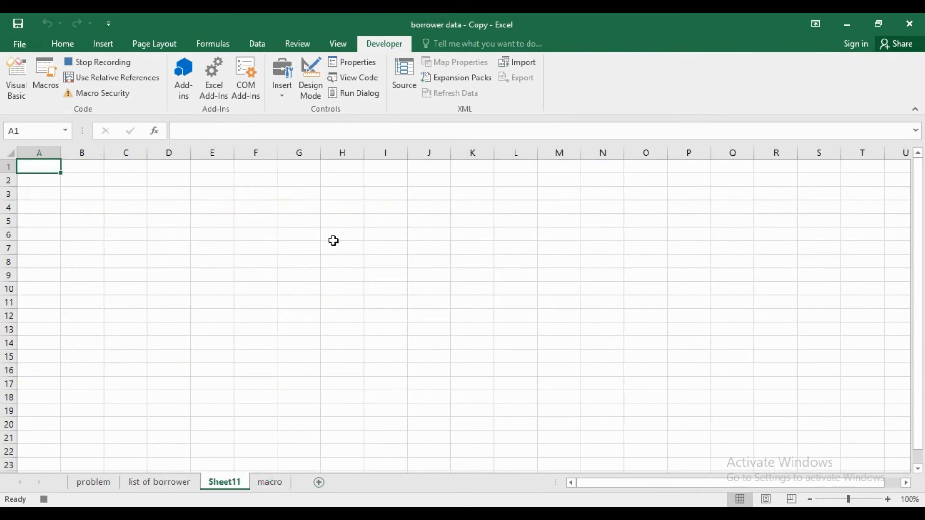
pyautogui.click(257, 44)
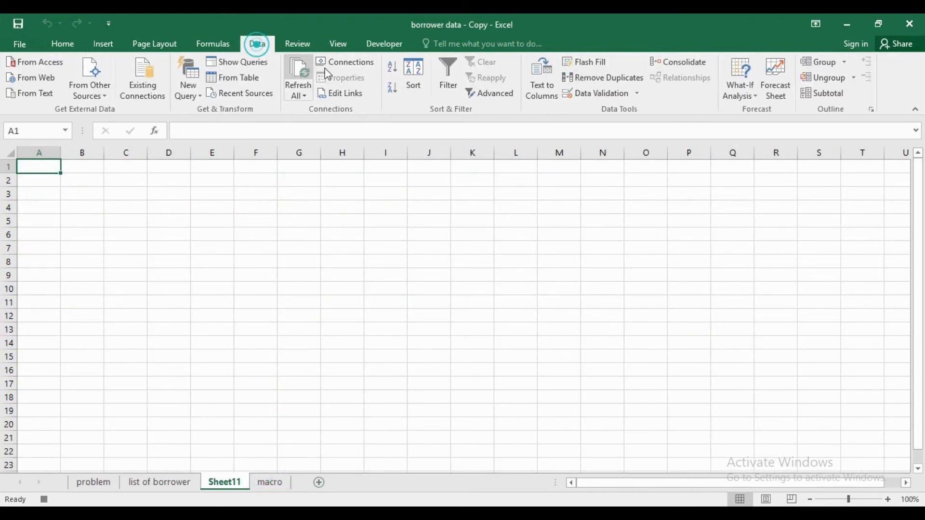
pyautogui.click(482, 93)
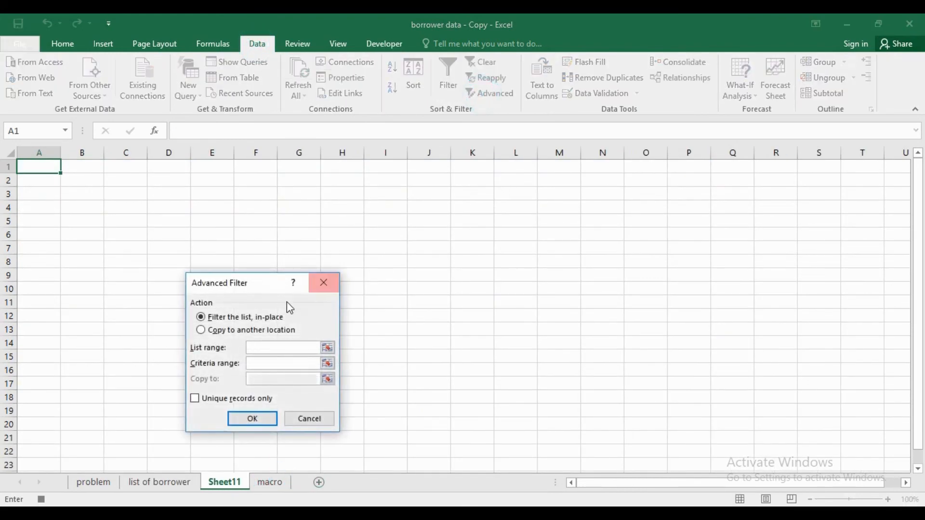
pyautogui.click(239, 330)
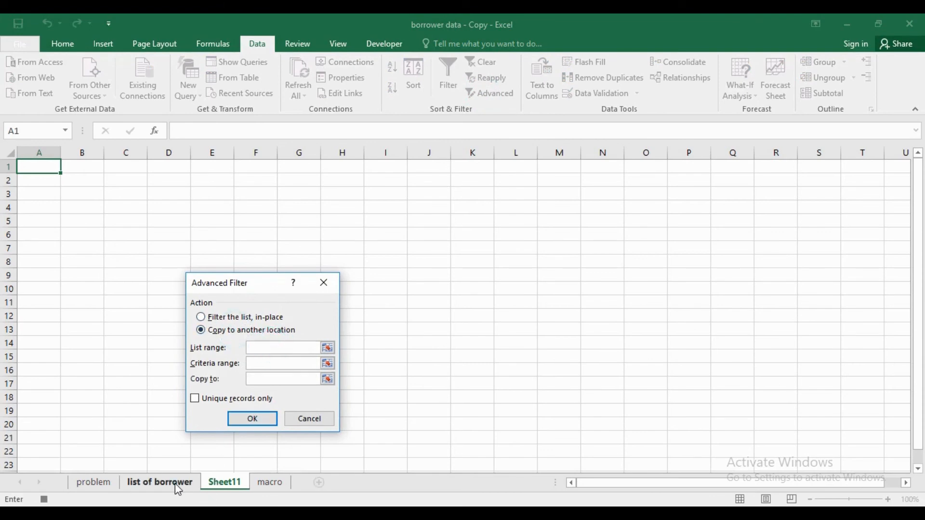
pyautogui.click(175, 483)
pyautogui.moveTo(40, 152); pyautogui.dragTo(691, 145)
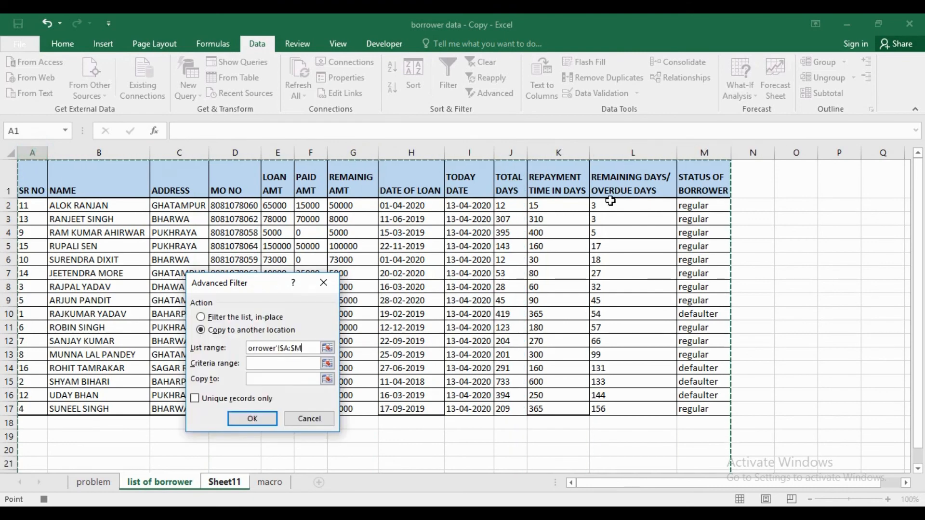
# Set the filter's criteria range to macro!A1:A2 and its destination to cell A1 of the new sheet, and run it
pyautogui.click(299, 371)
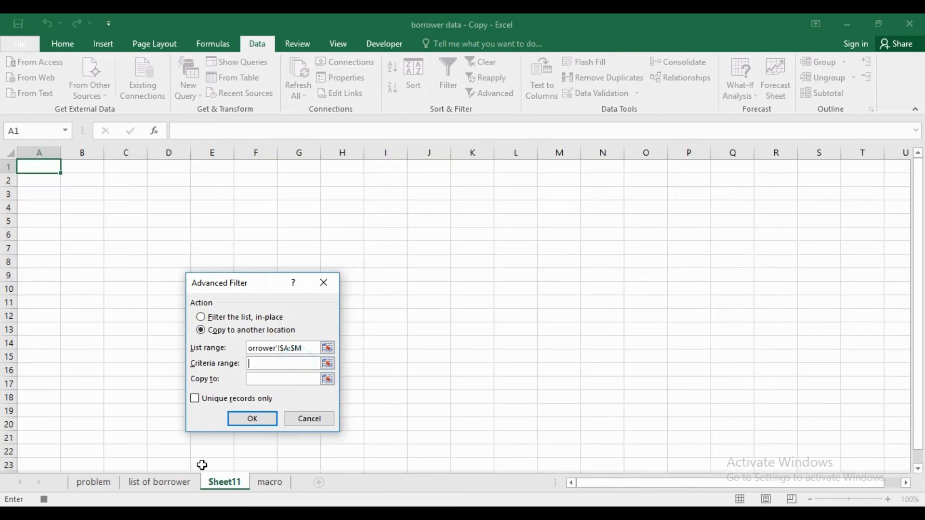
pyautogui.click(268, 482)
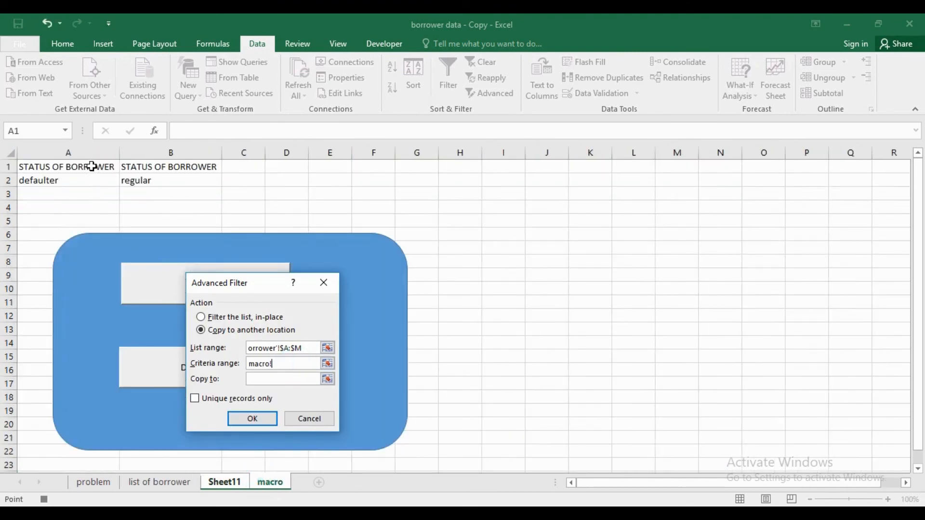
pyautogui.moveTo(91, 166); pyautogui.dragTo(91, 179)
pyautogui.click(268, 379)
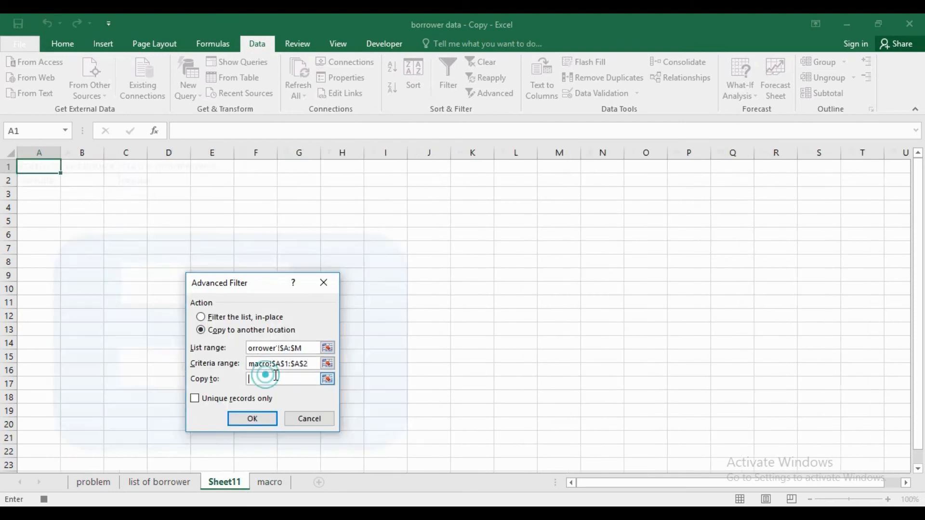
pyautogui.click(52, 167)
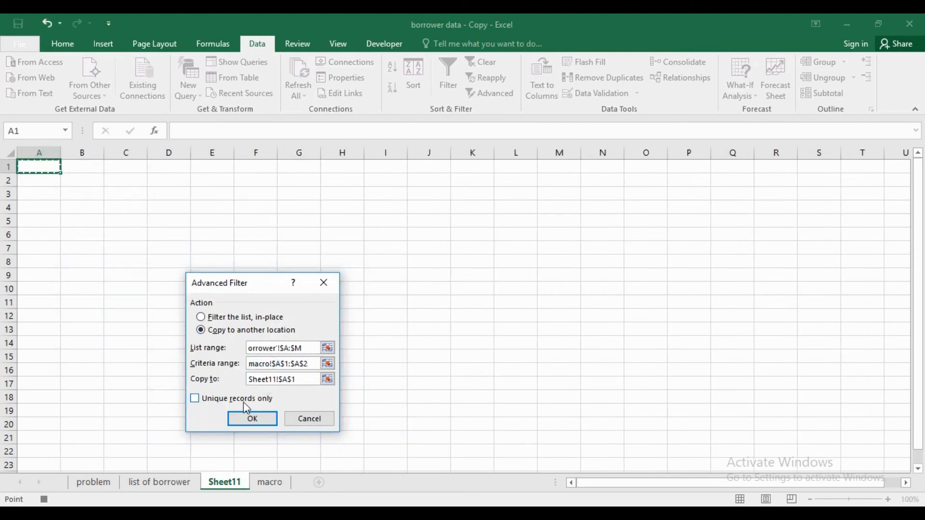
pyautogui.click(250, 418)
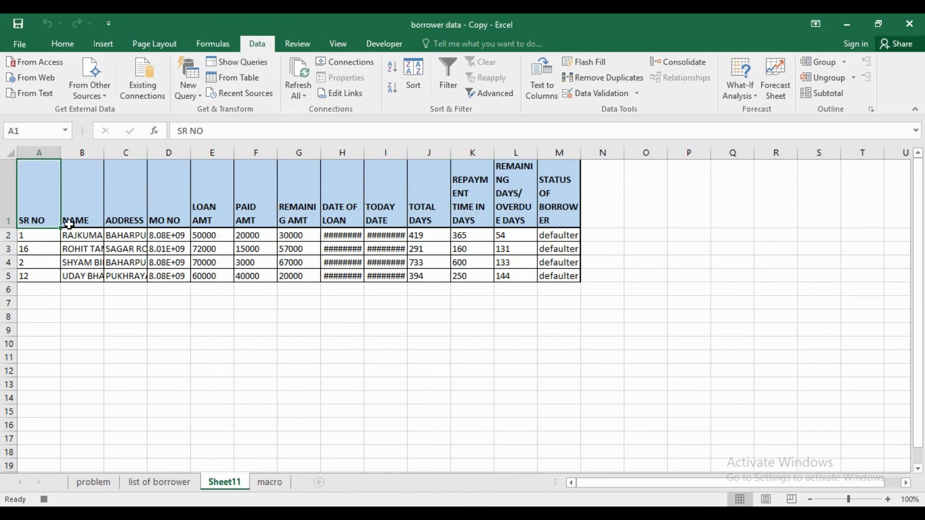
# Auto-fit all columns of the extracted defaulter report and stop recording the macro with cell A1 selected
pyautogui.click(10, 154)
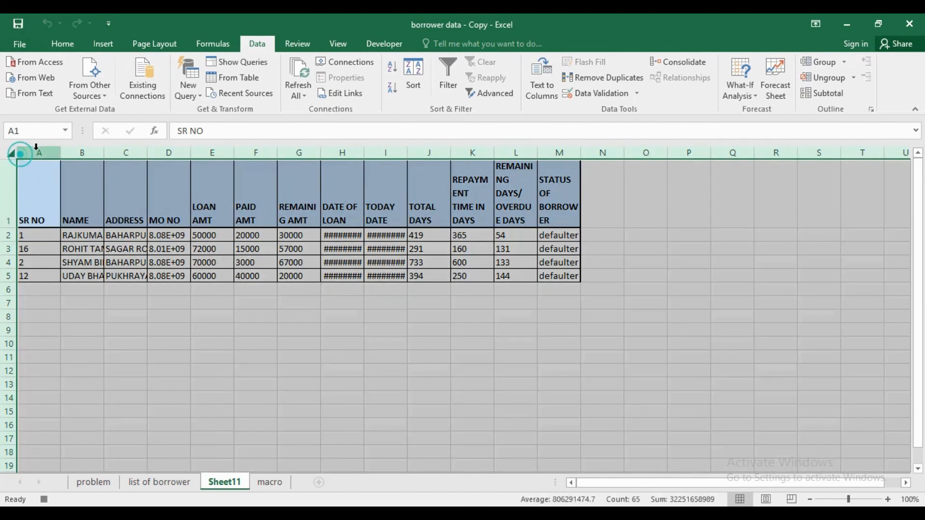
pyautogui.doubleClick(60, 152)
pyautogui.click(321, 275)
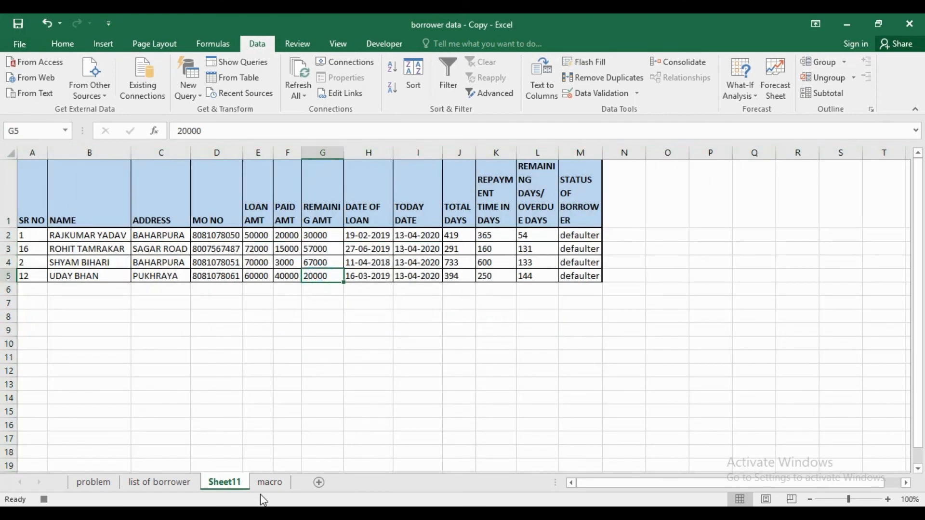
pyautogui.click(384, 43)
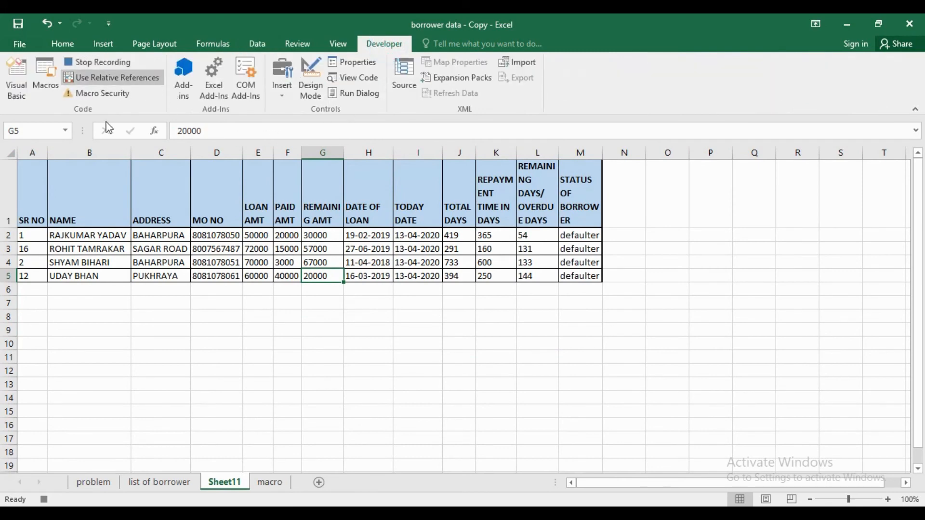
pyautogui.click(39, 183)
pyautogui.click(116, 61)
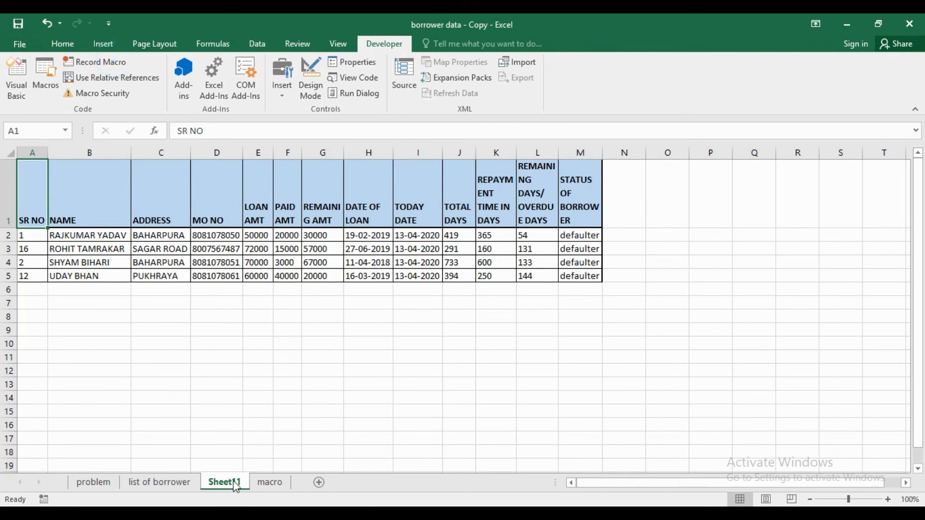
# Assign the PERSONAL.XLSB!DEFAULTER2 macro to the DEFAULTER button on the macro sheet and run it to generate a defaulter report
pyautogui.click(269, 482)
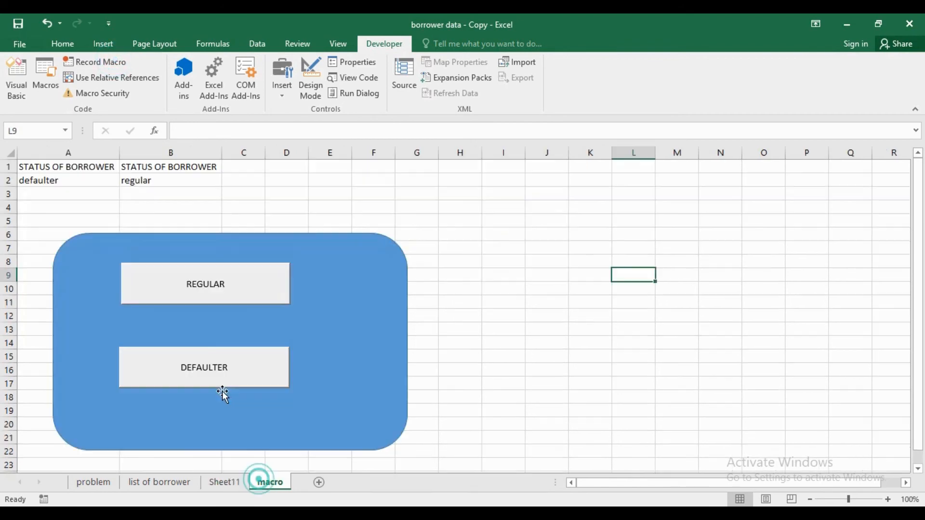
pyautogui.rightClick(185, 372)
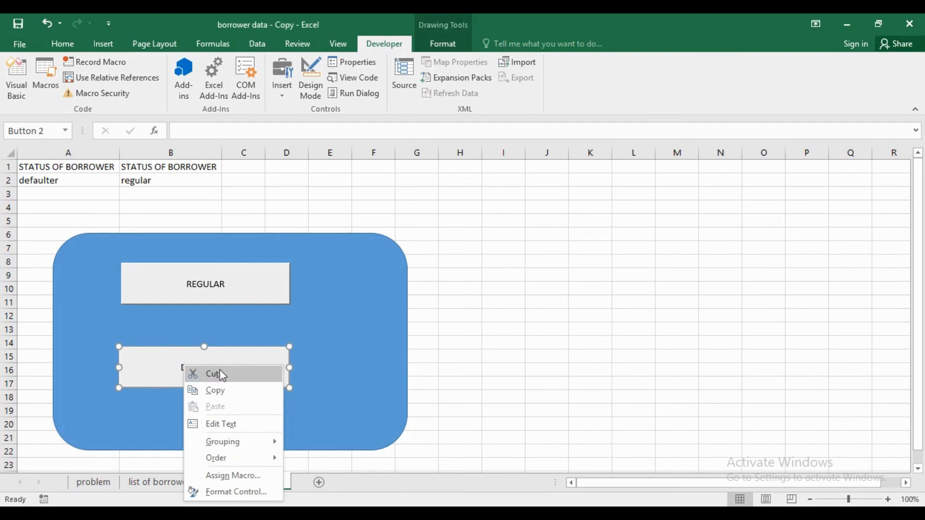
pyautogui.click(233, 475)
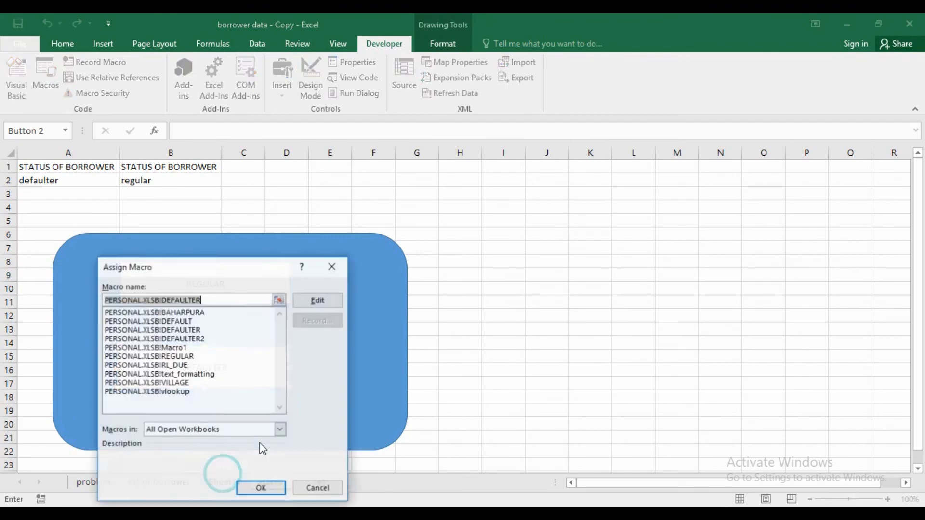
pyautogui.click(193, 338)
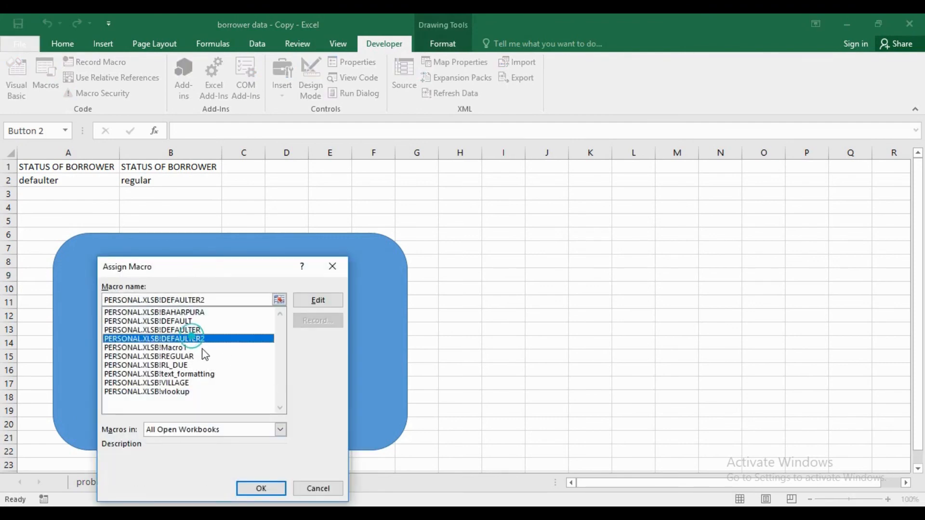
pyautogui.click(259, 486)
pyautogui.click(592, 369)
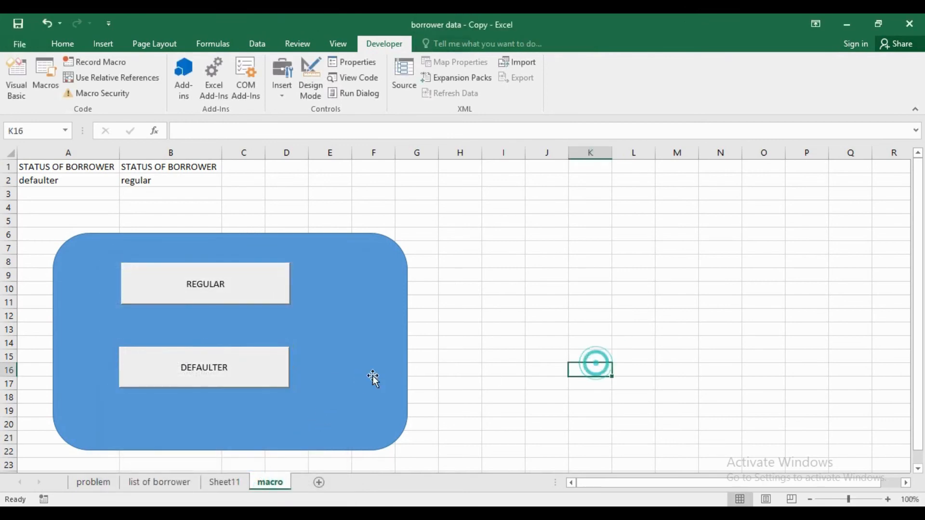
pyautogui.click(240, 380)
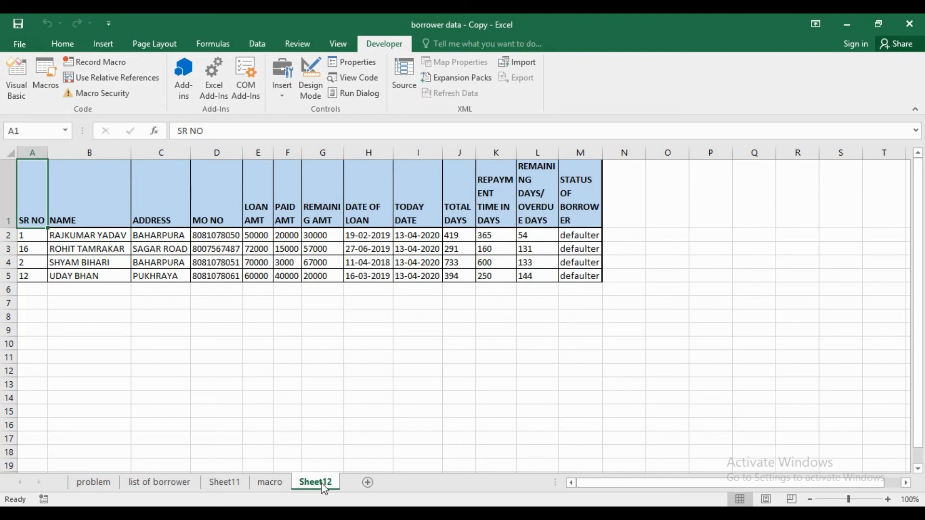
# Set the first borrower's date of loan to 01/01/2020 on the list of borrower sheet and check that borrower's status formula
pyautogui.click(159, 482)
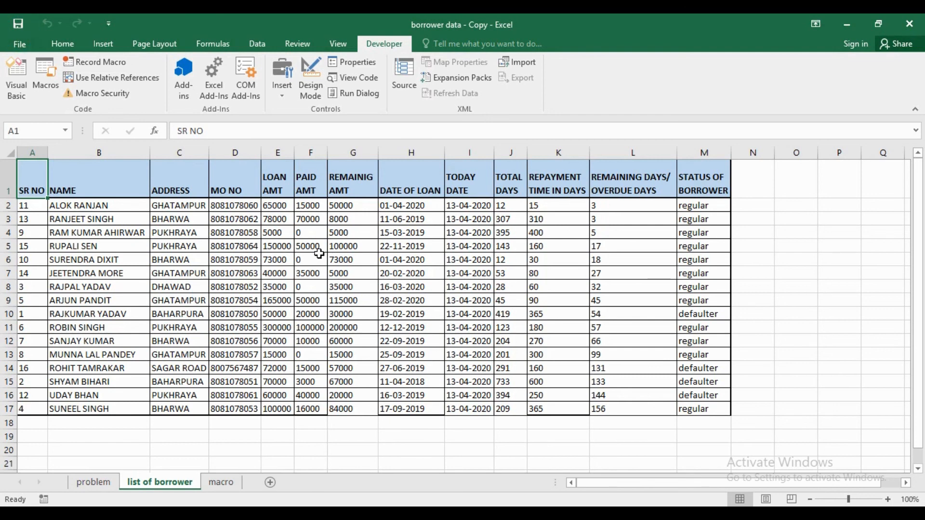
pyautogui.click(401, 207)
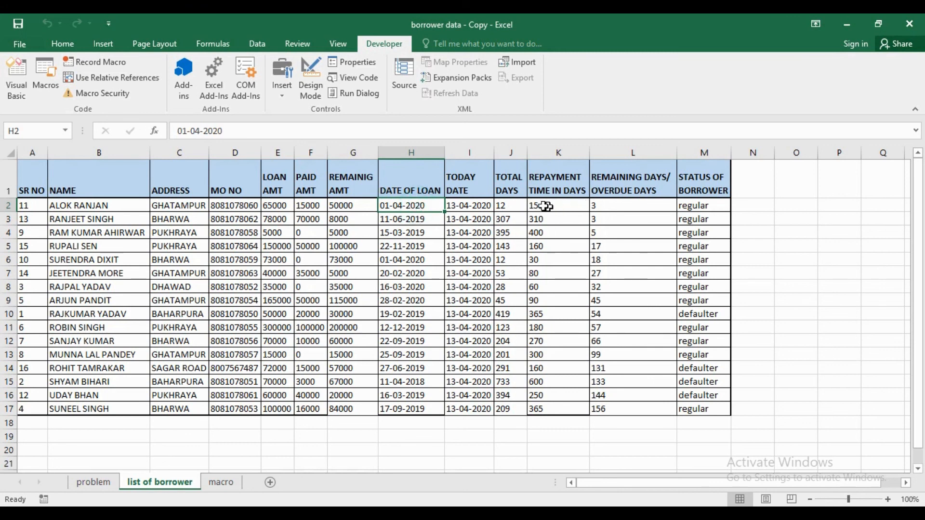
pyautogui.write('01')
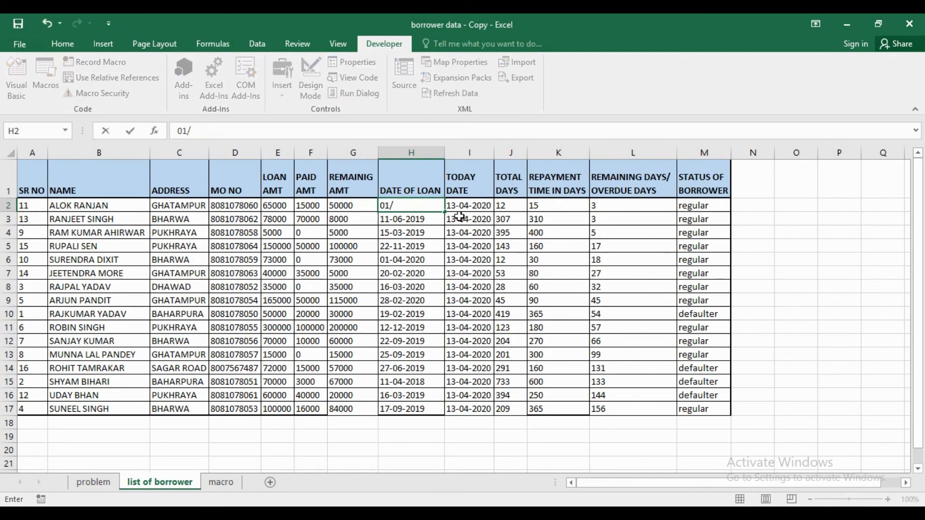
pyautogui.write('/01/2020')
pyautogui.press('Return')
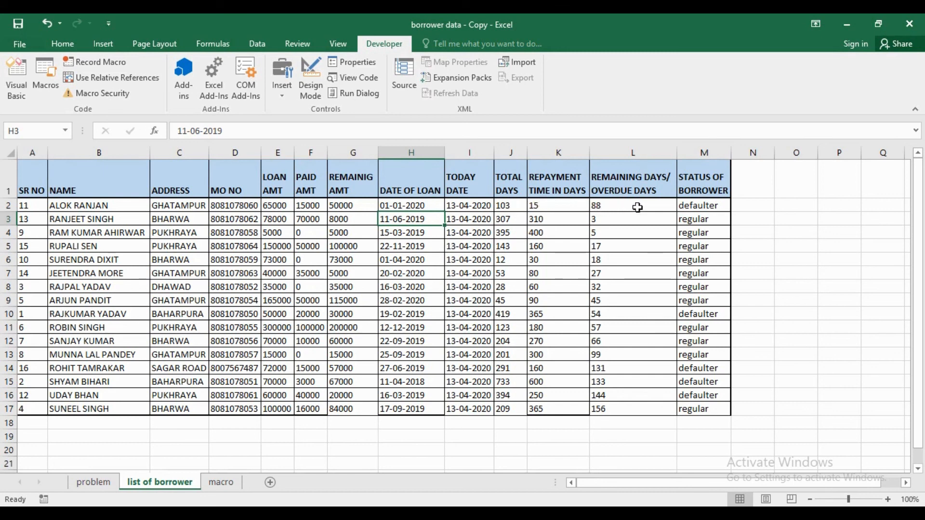
pyautogui.click(700, 205)
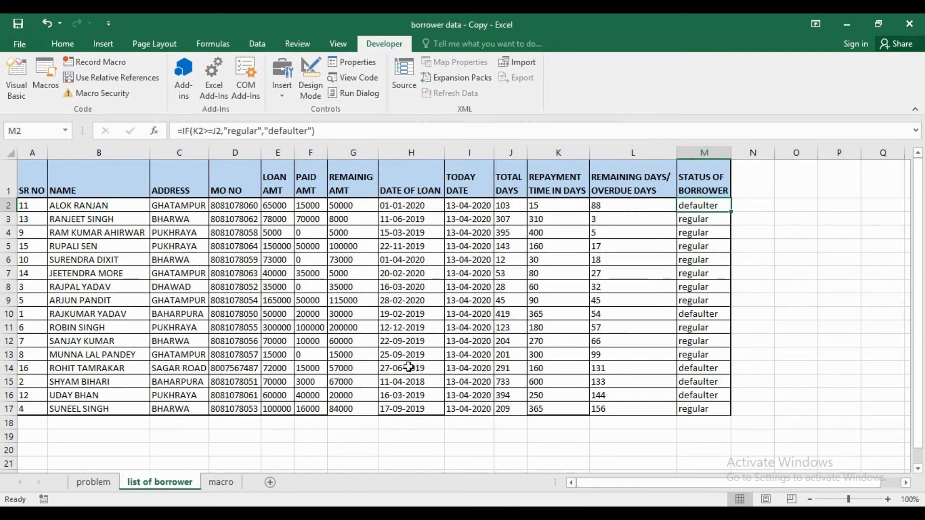
# Run the DEFAULTER button from the macro sheet again and compare the report's first borrower with the list of borrower sheet
pyautogui.click(227, 486)
pyautogui.click(241, 375)
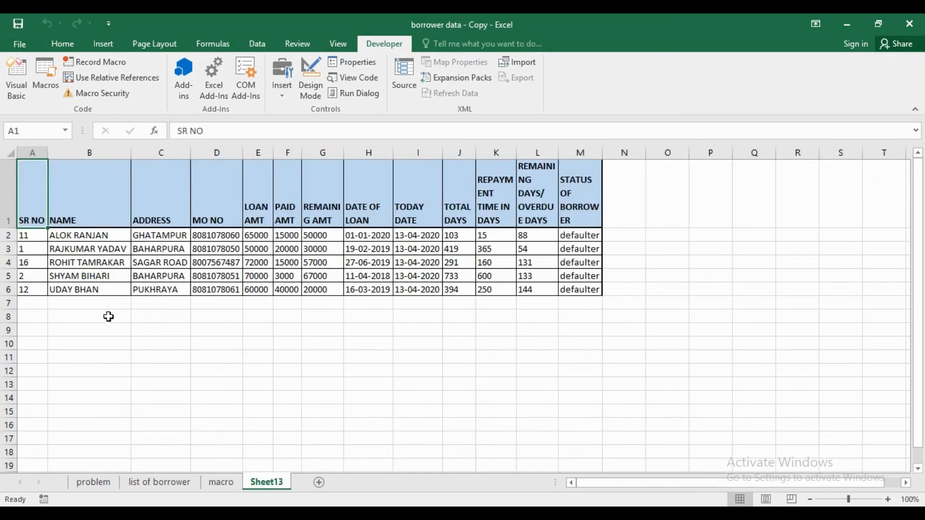
pyautogui.click(75, 235)
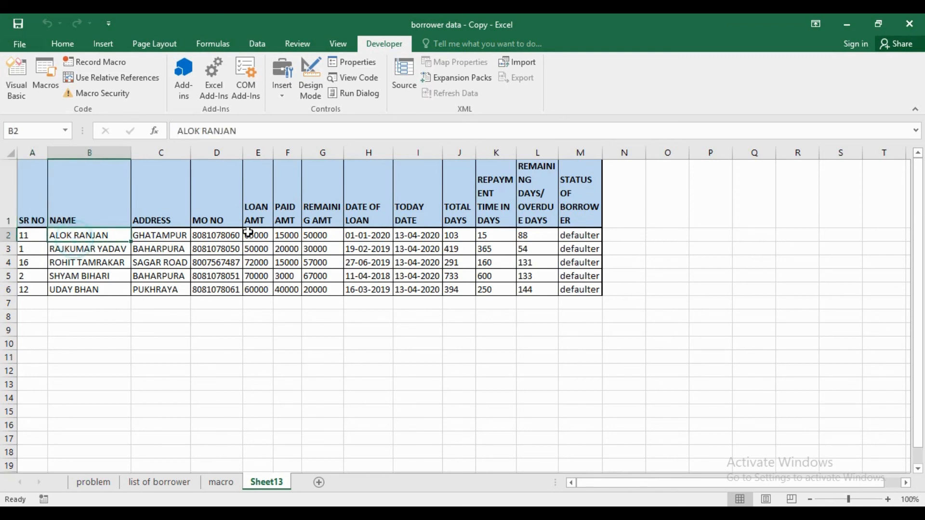
pyautogui.click(159, 482)
pyautogui.click(79, 206)
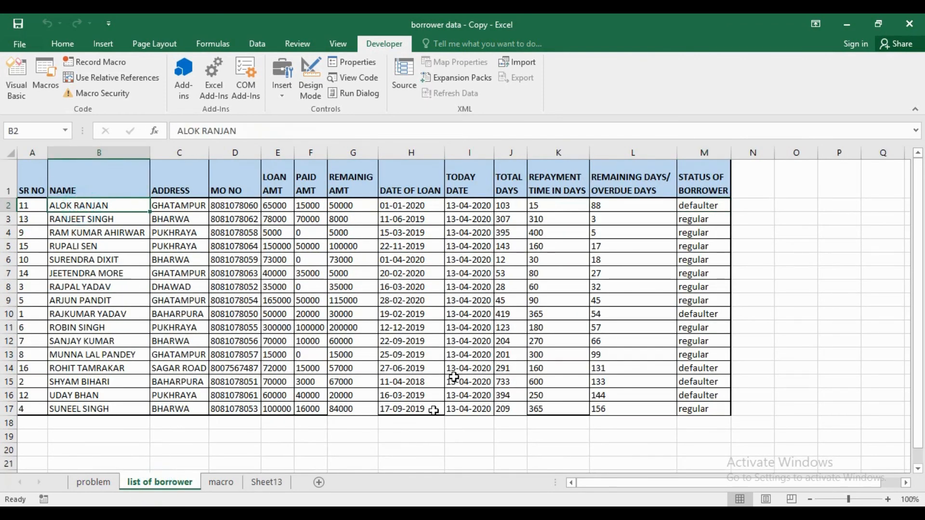